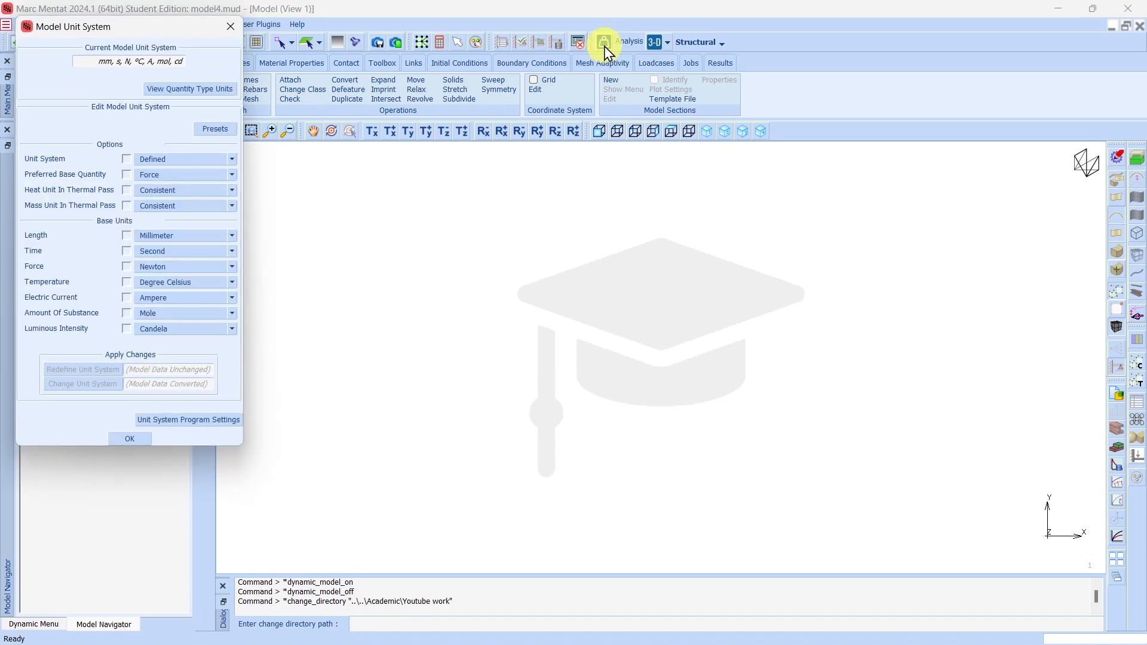
Apply the SI + mm + N + degree C preset as the model unit system.
click(215, 129)
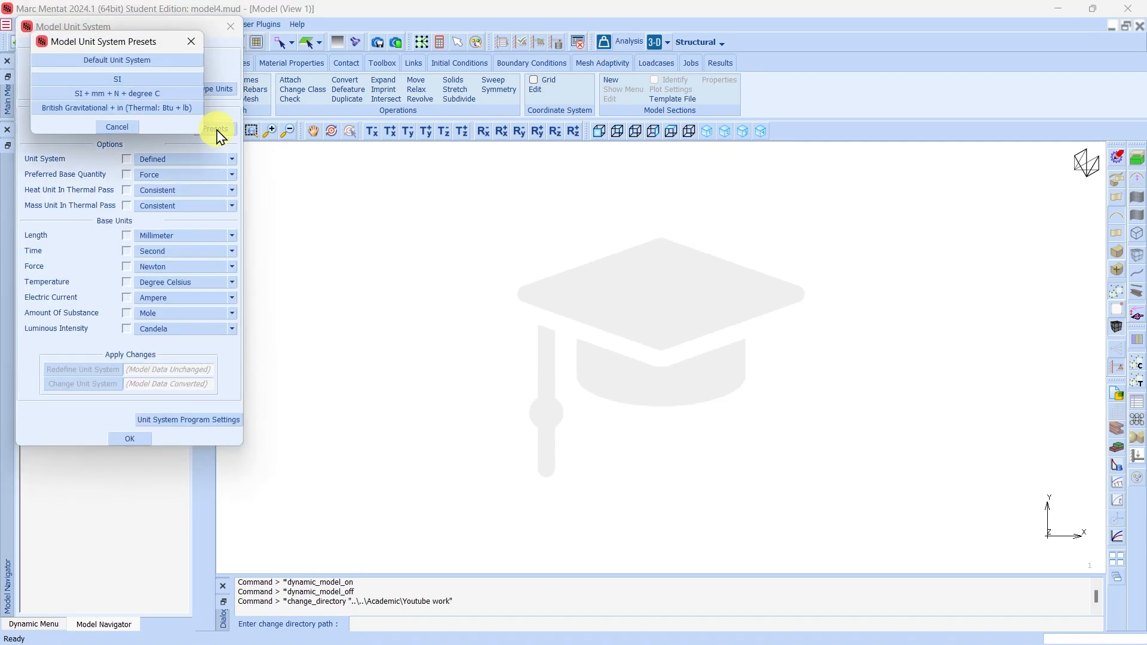
click(118, 94)
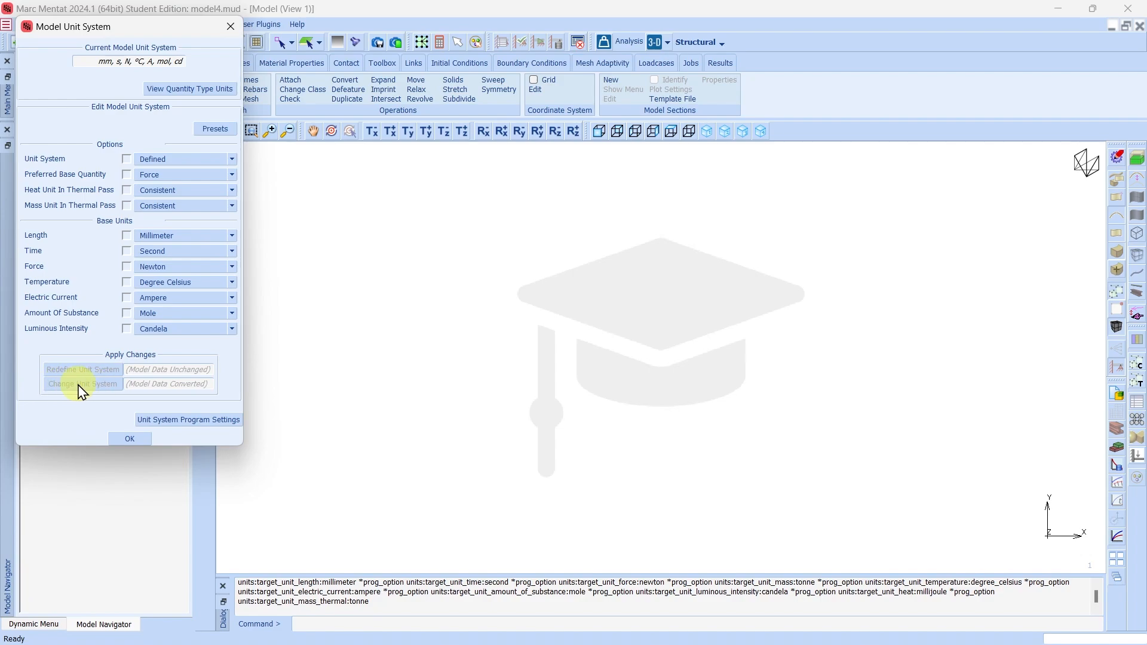
click(131, 440)
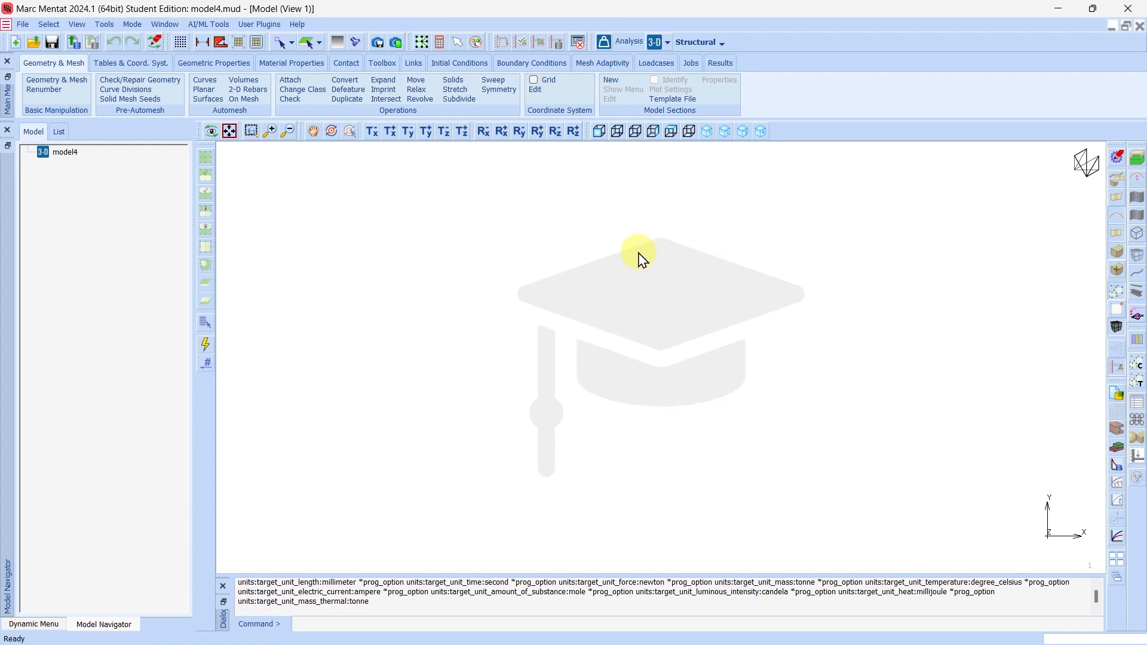
Show the coordinate system grid and set its U domain from -36 to 36 with a spacing of 6.
click(533, 81)
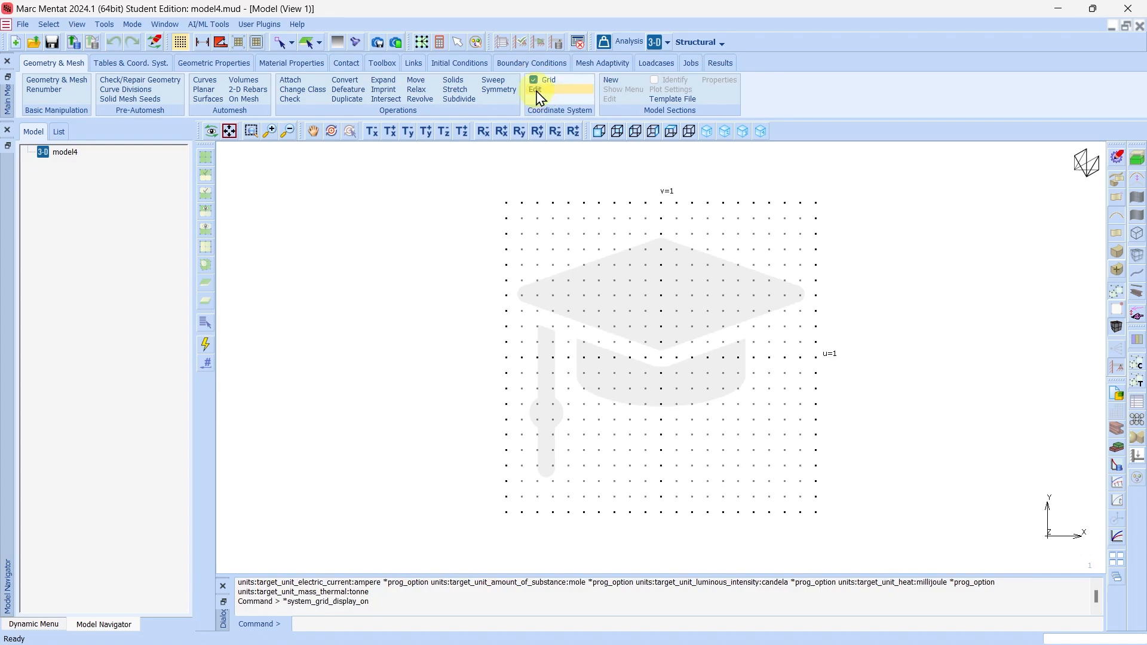
click(535, 89)
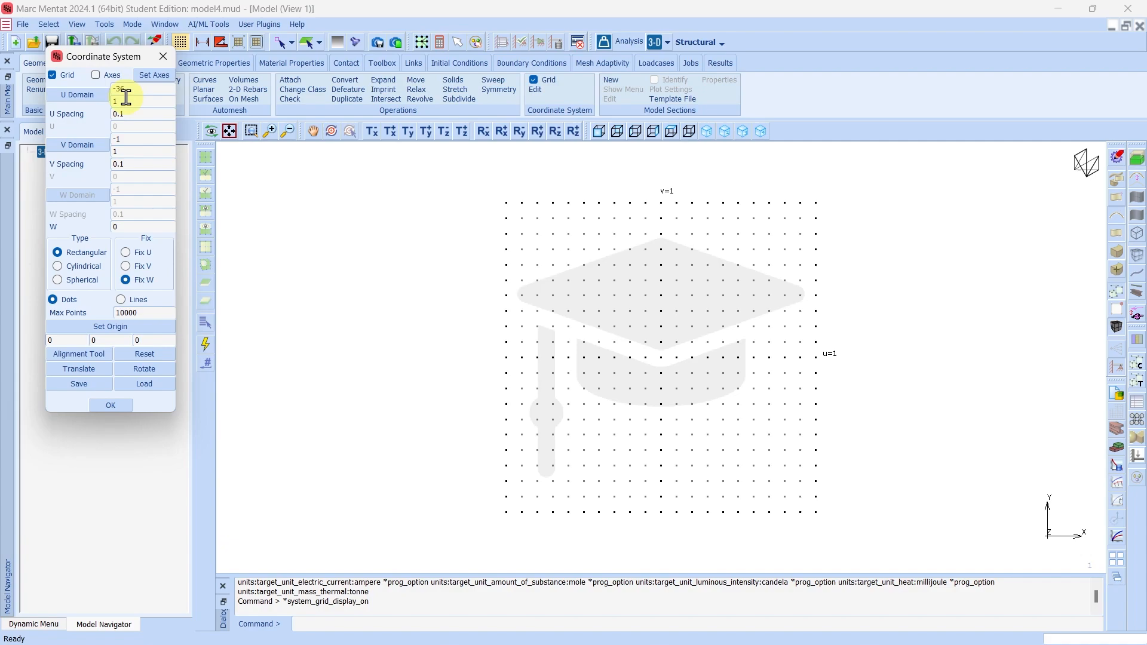
key(Return)
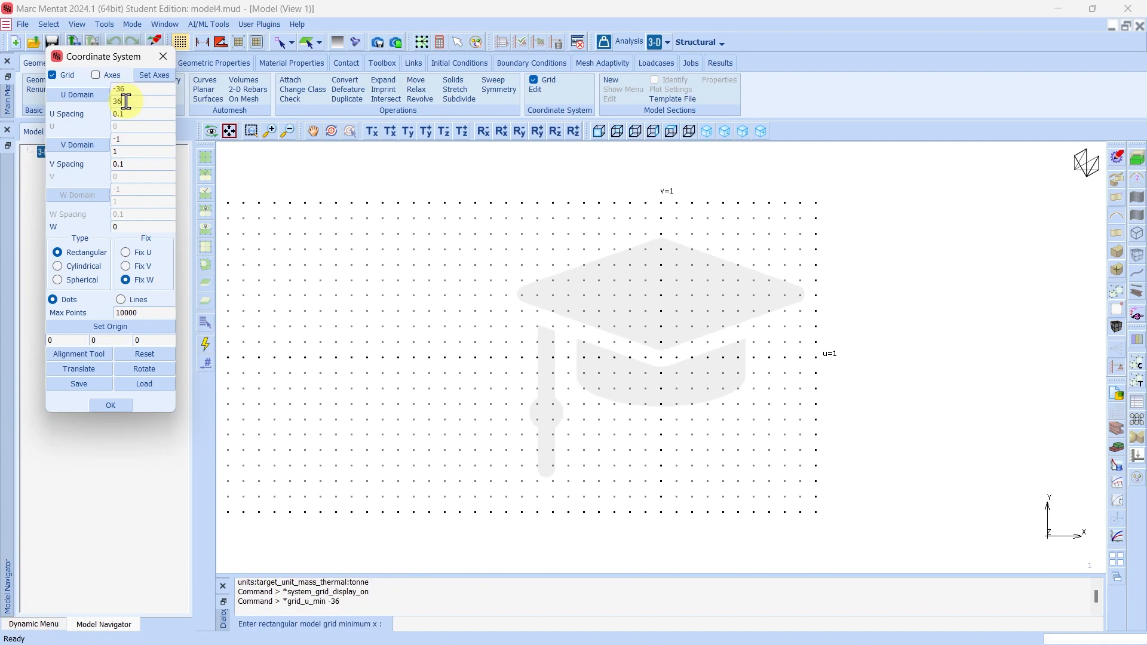
click(126, 102)
text(36)
key(Return)
drag(149, 113, 110, 113)
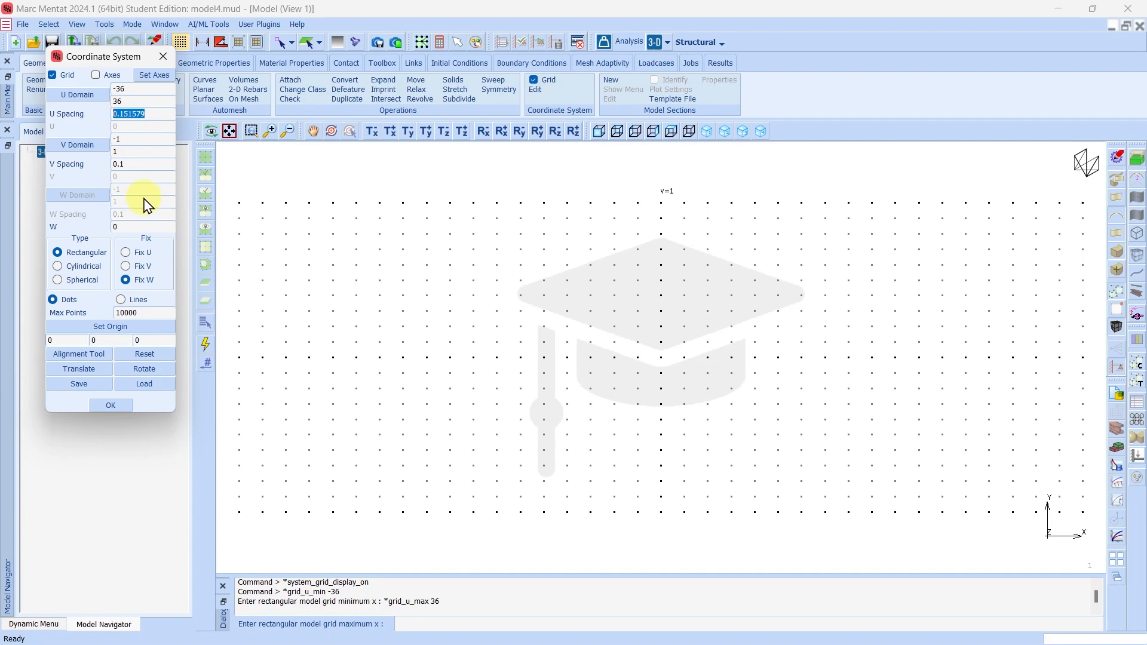
text(6)
key(Return)
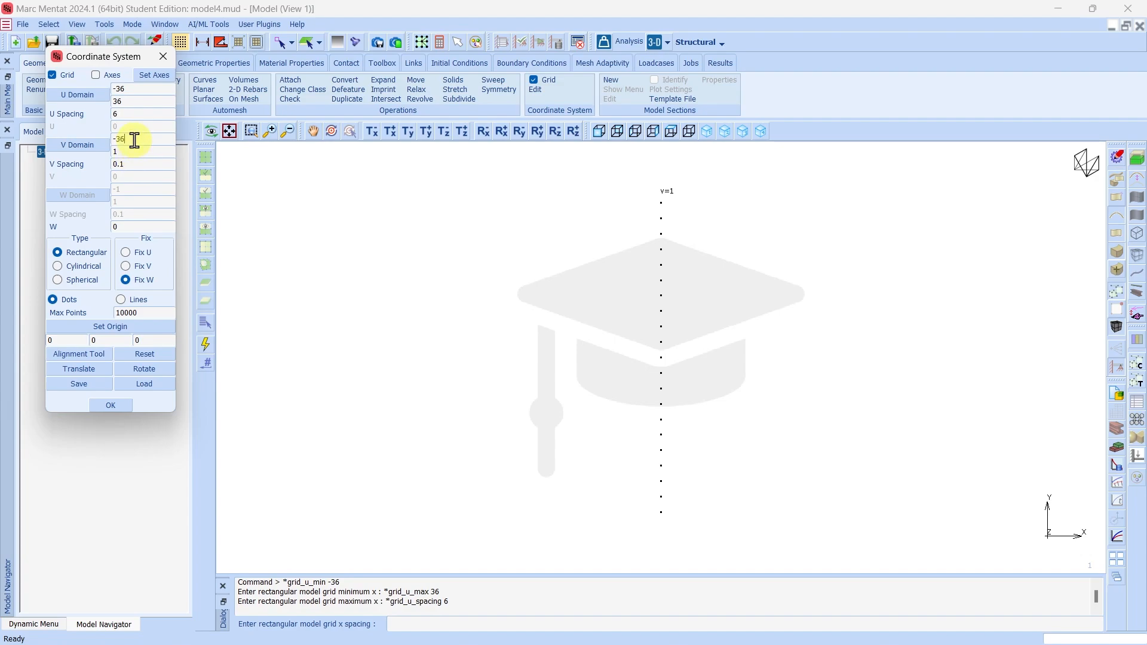
Set the grid's V domain from -36 to 36 with a spacing of 6.
click(134, 139)
text(-36)
key(Return)
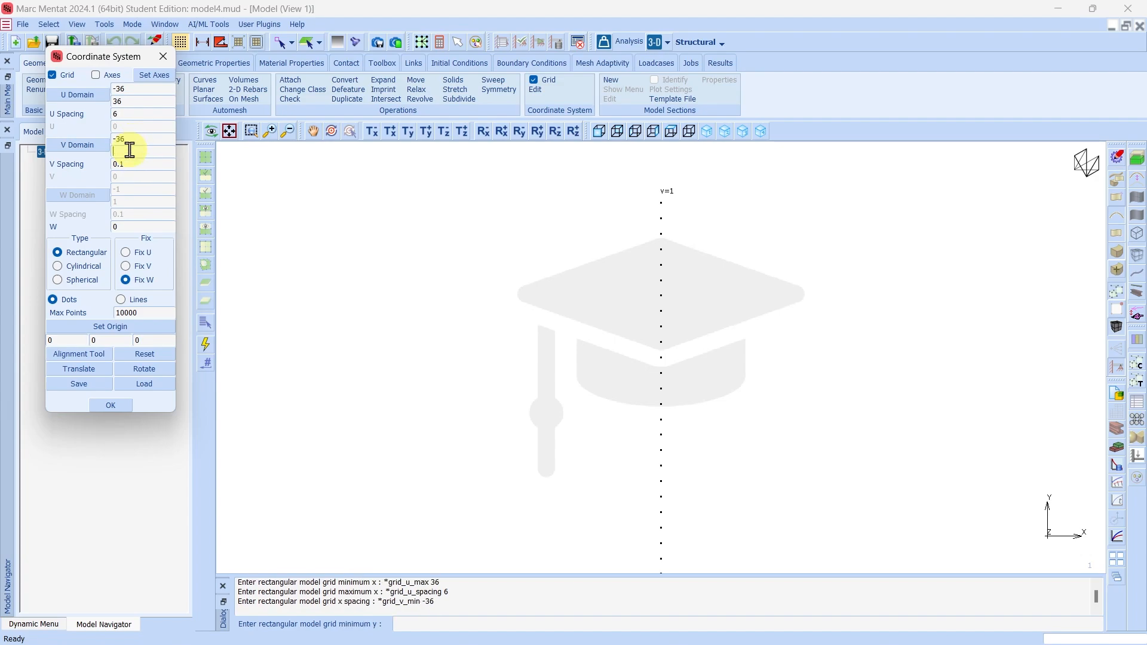
text(36)
key(Return)
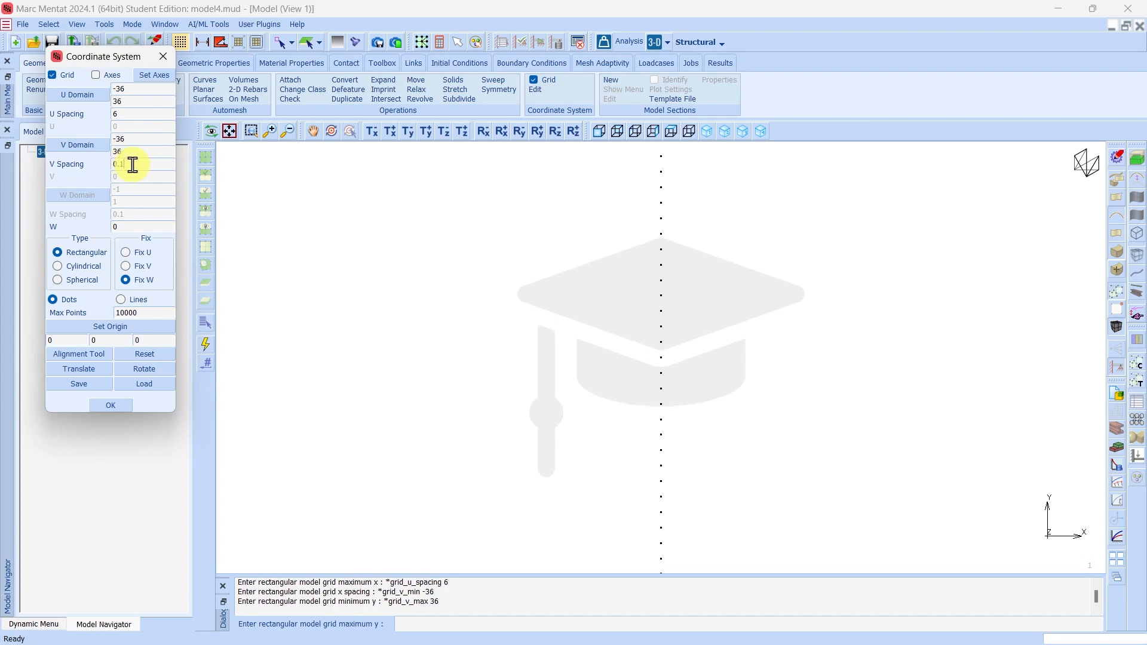
click(133, 164)
text(6)
key(Return)
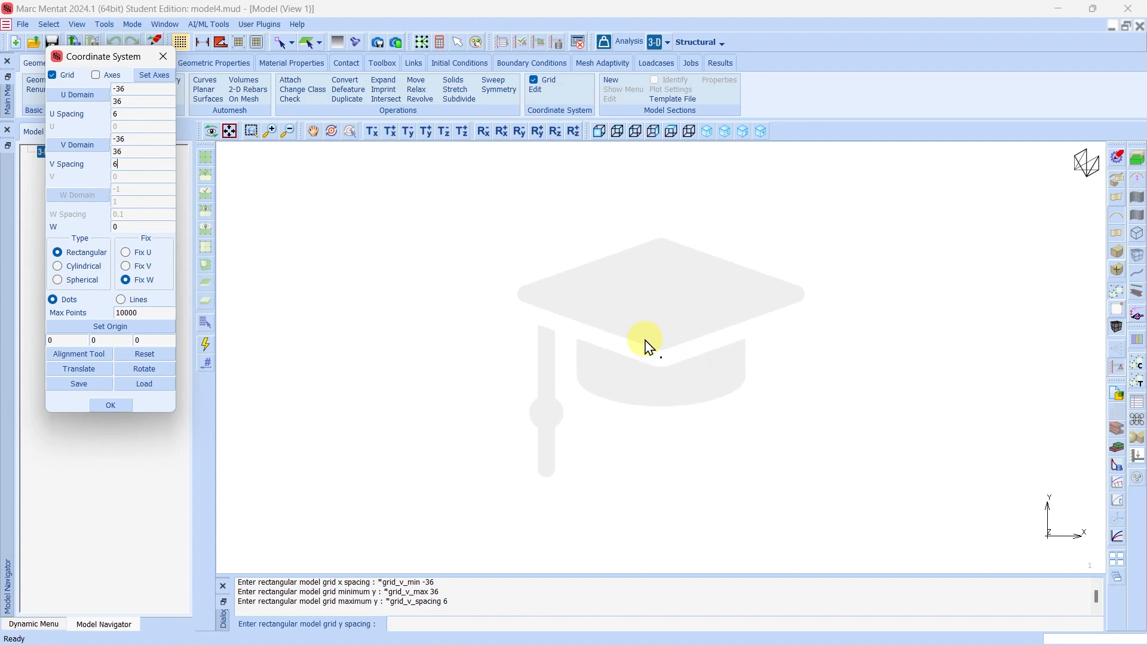
click(227, 134)
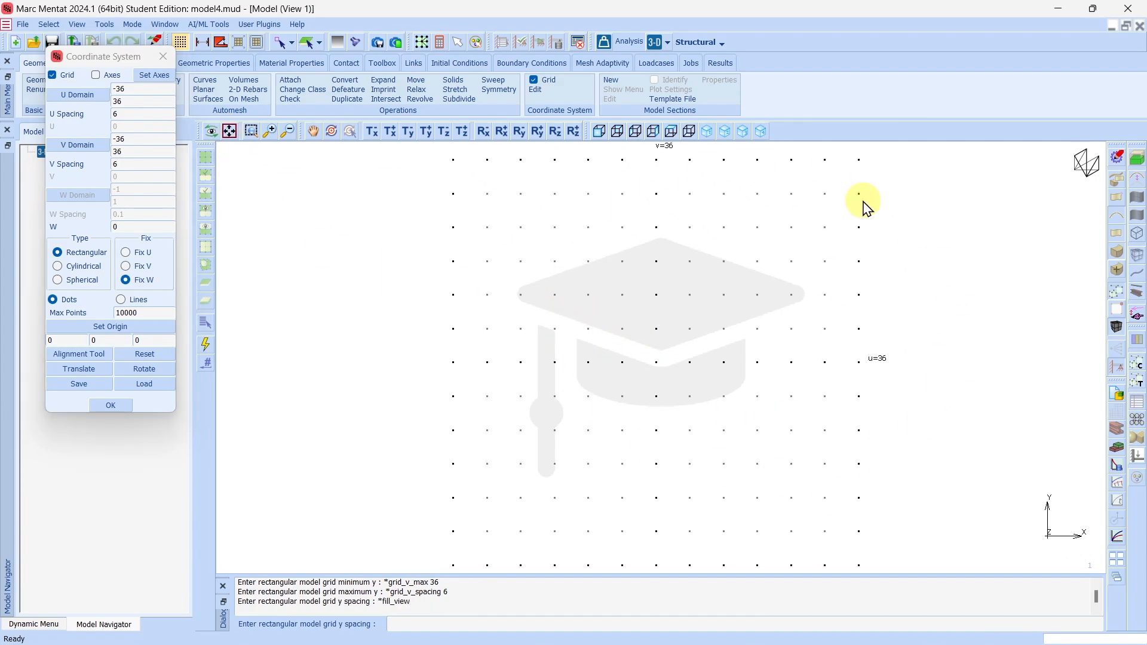
click(743, 132)
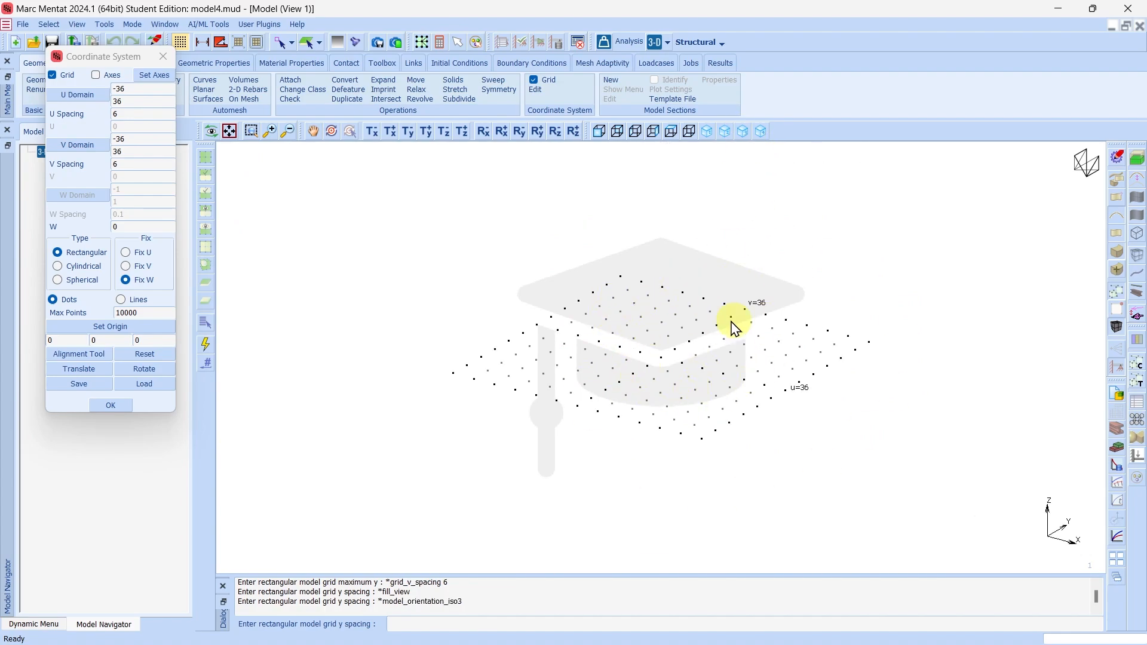
click(112, 405)
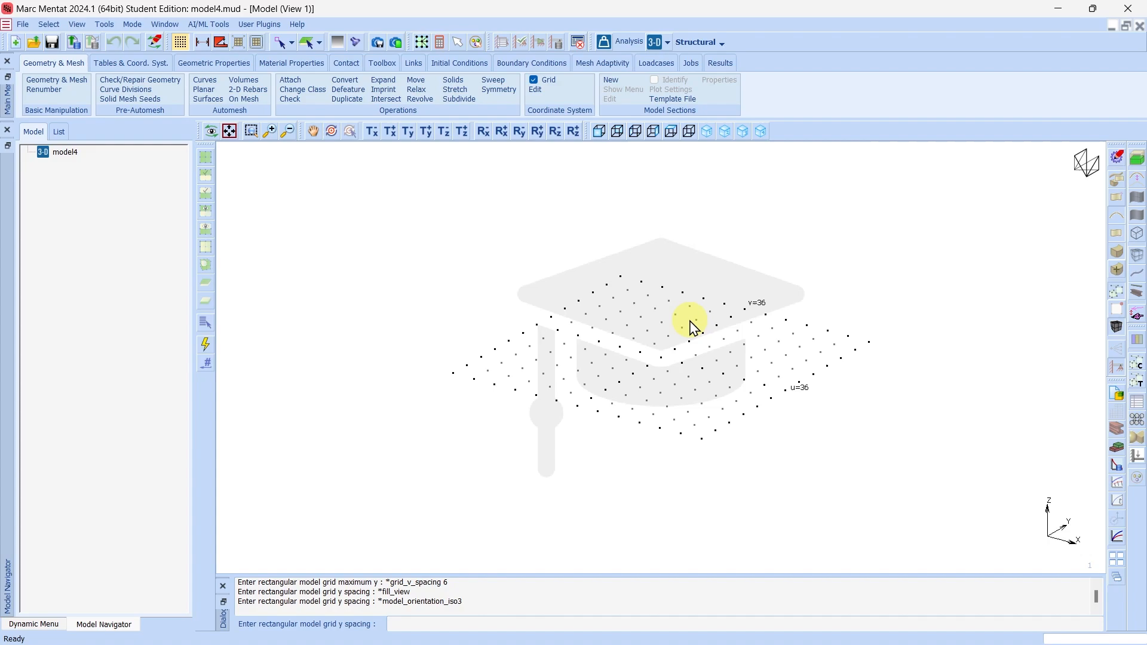
Add one Quad (4) element spanning the four corner points of the grid, from (-36, -36) to (36, 36).
click(74, 87)
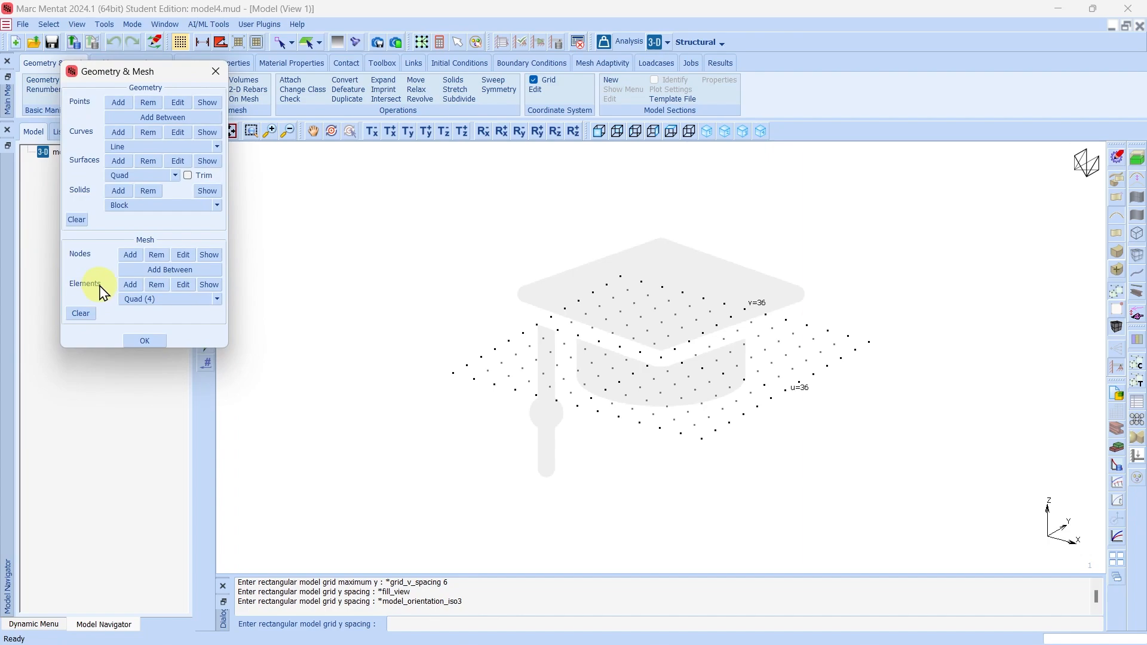
click(134, 291)
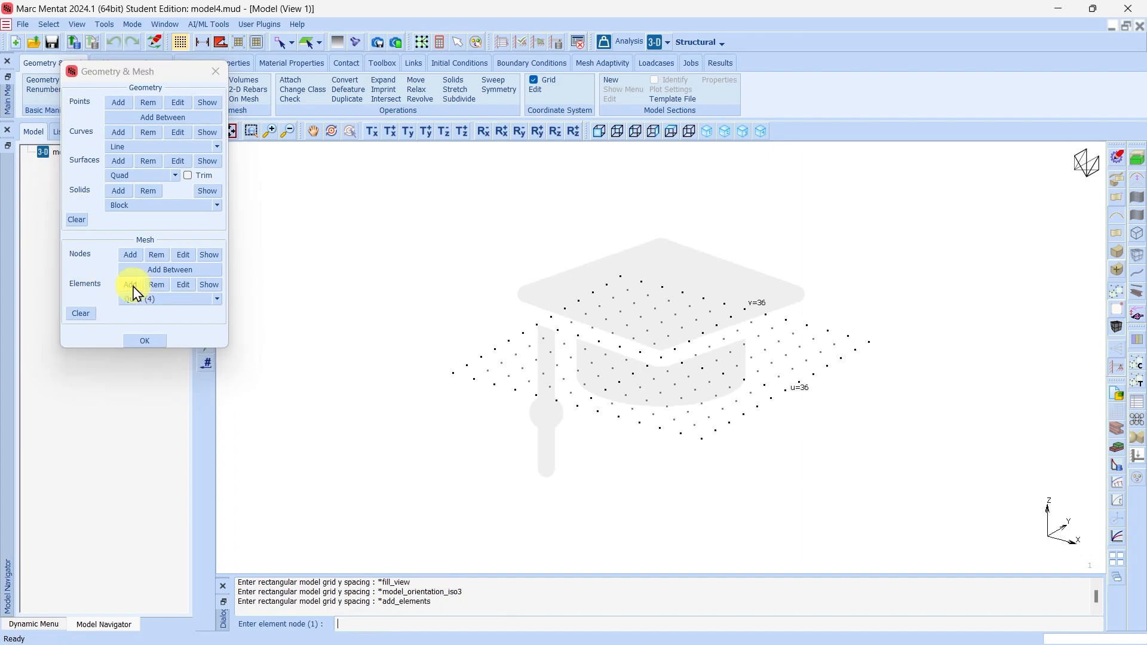
click(453, 373)
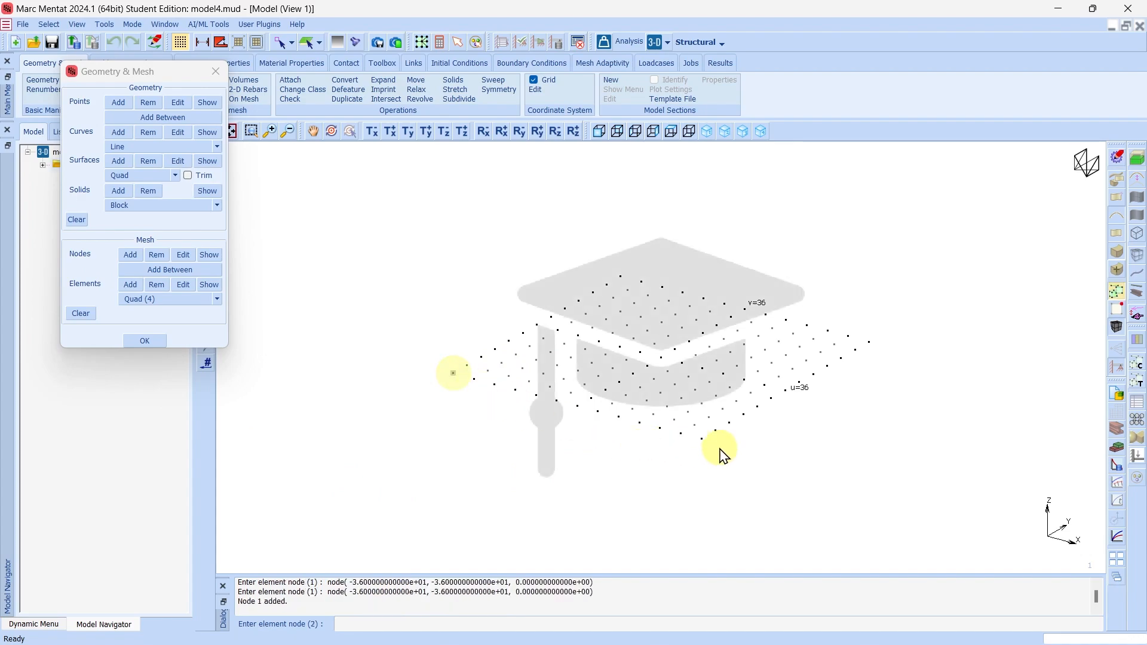
click(701, 438)
click(869, 341)
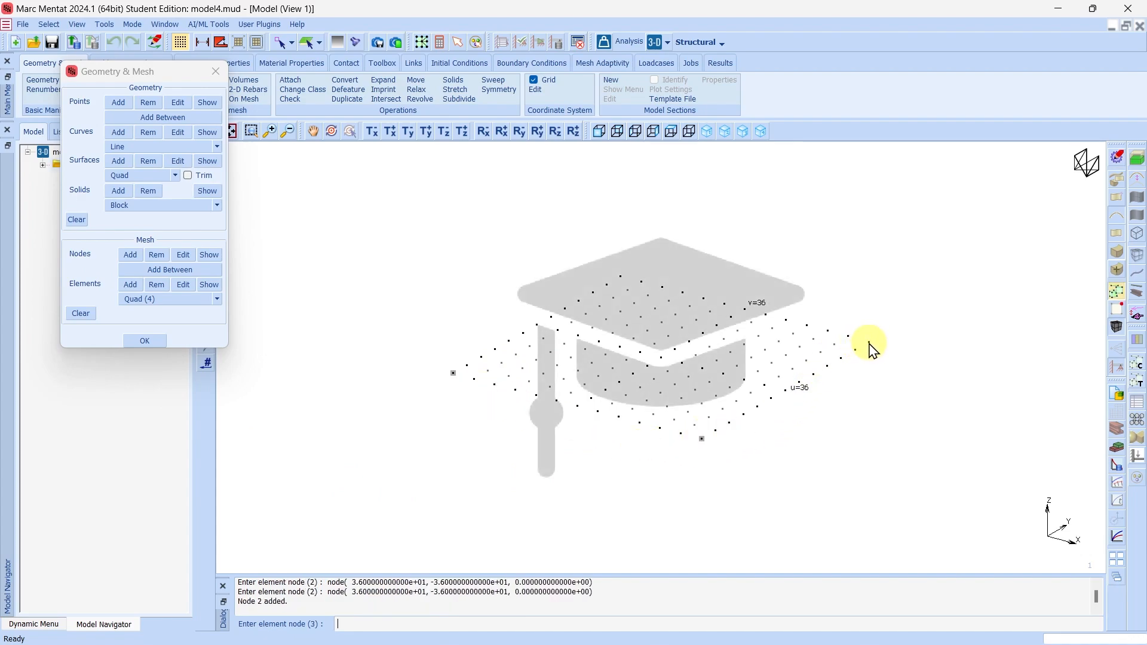
click(620, 278)
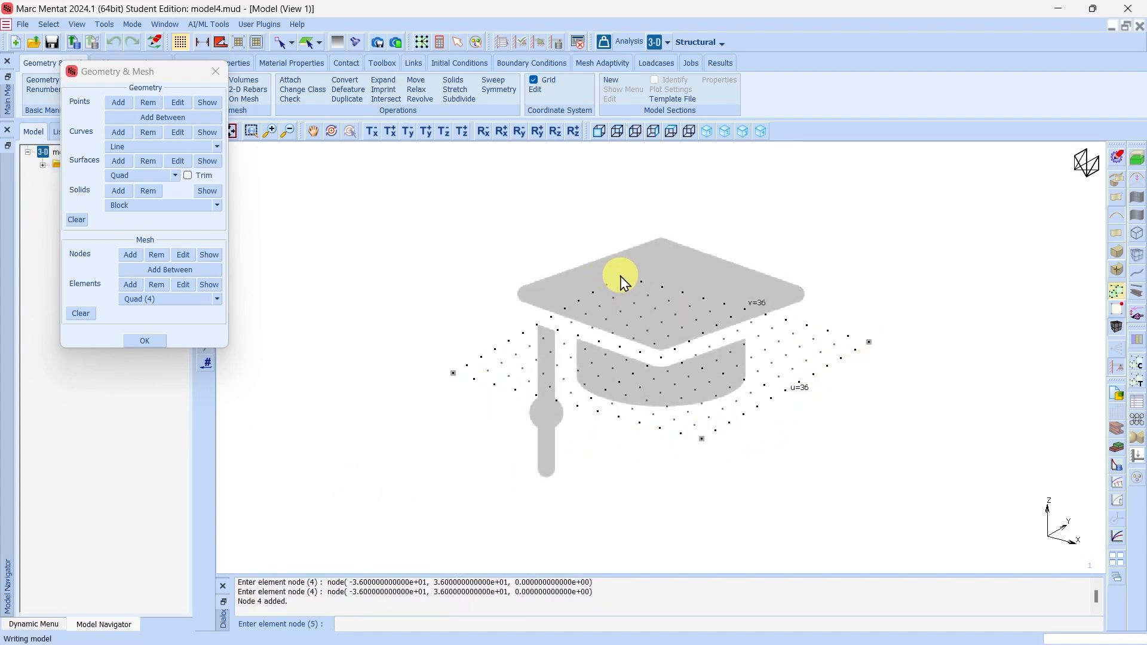
click(142, 341)
Check the layer thickness on the PowerPoint slide, return to Marc Mentat and expand the quad element 12 mm along Z.
mouse_move(807, 642)
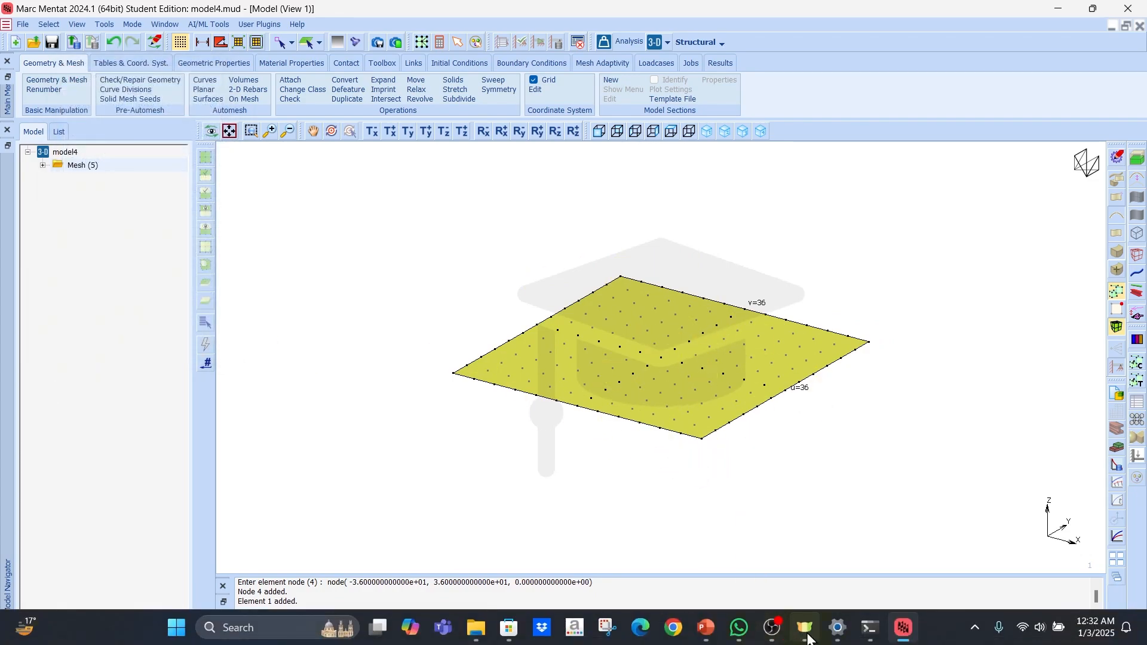
click(706, 629)
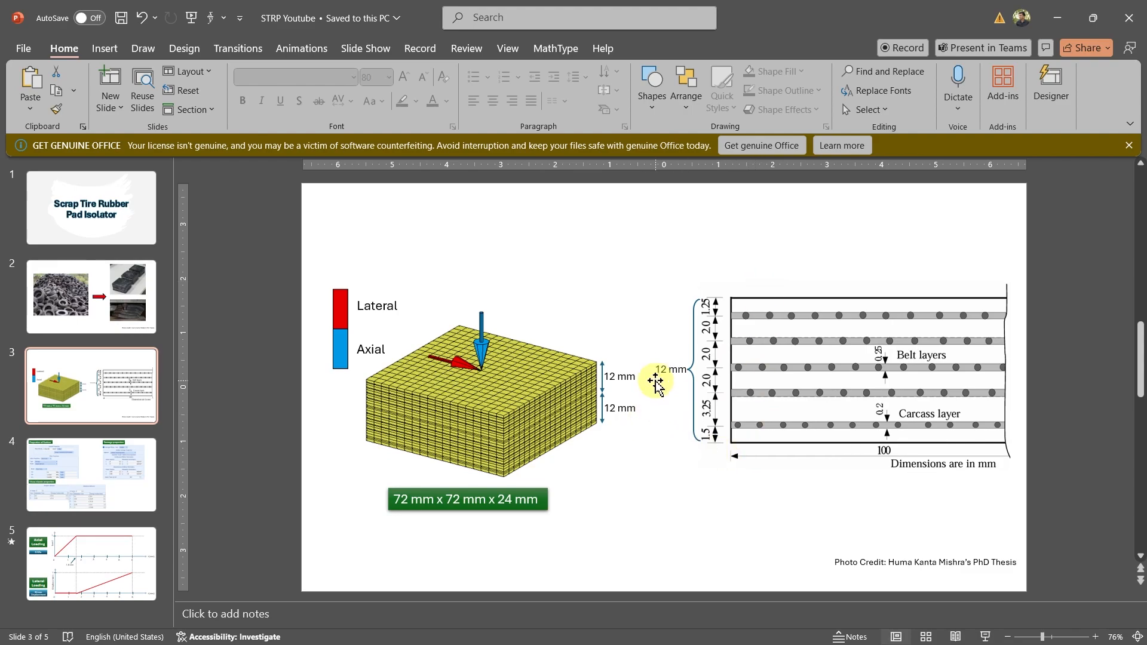
click(1057, 19)
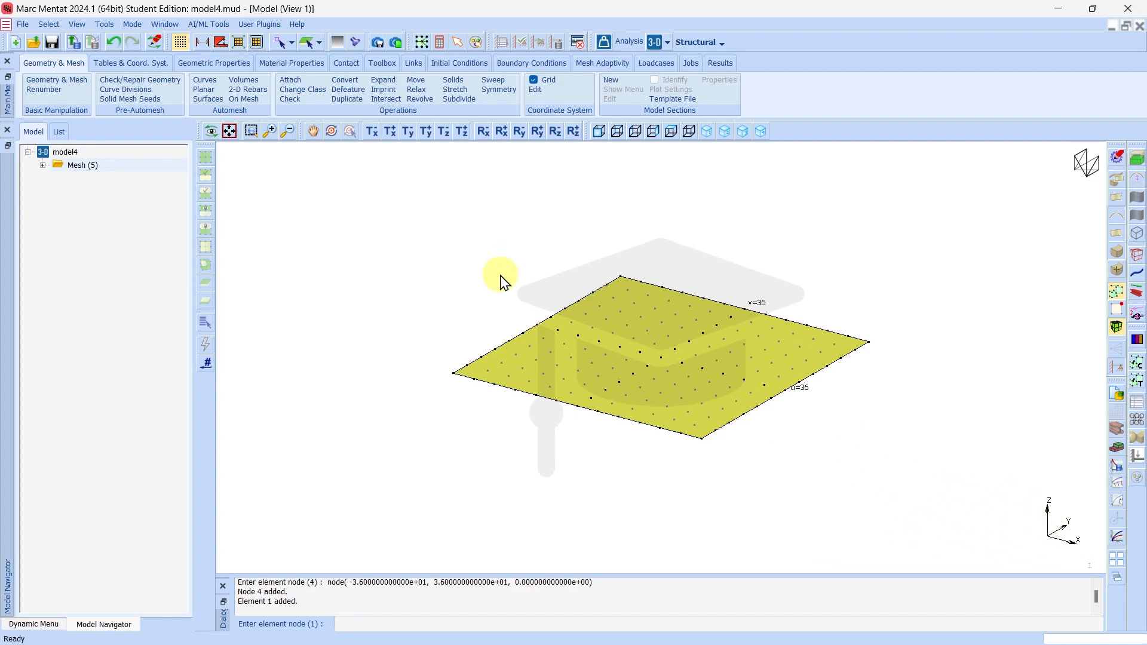
click(385, 81)
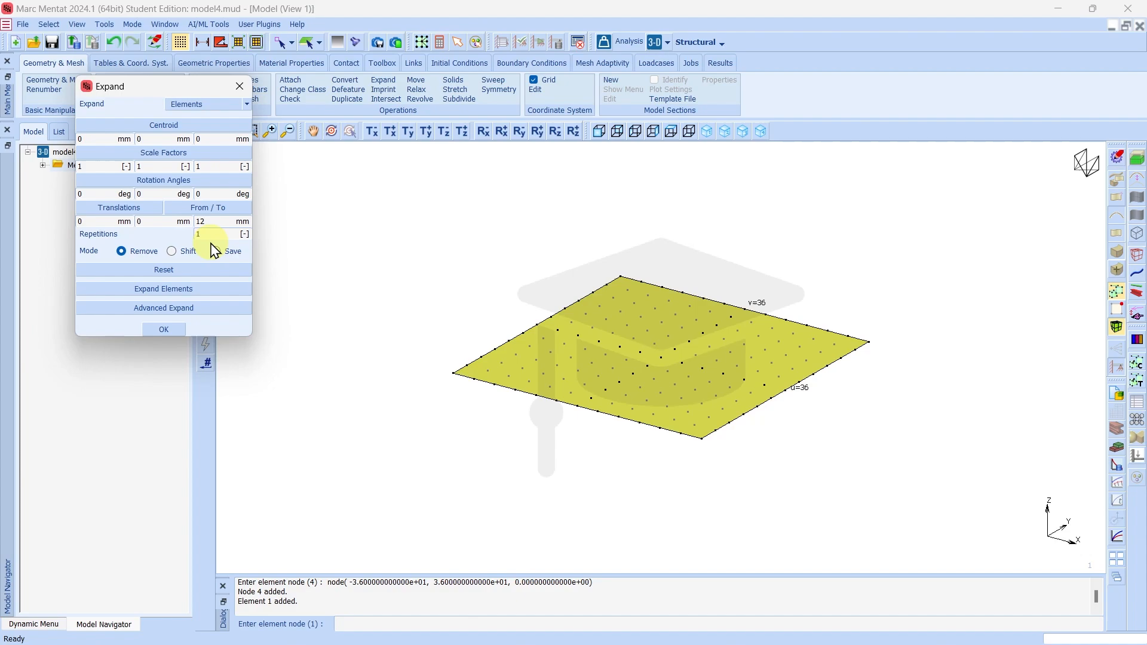
click(162, 290)
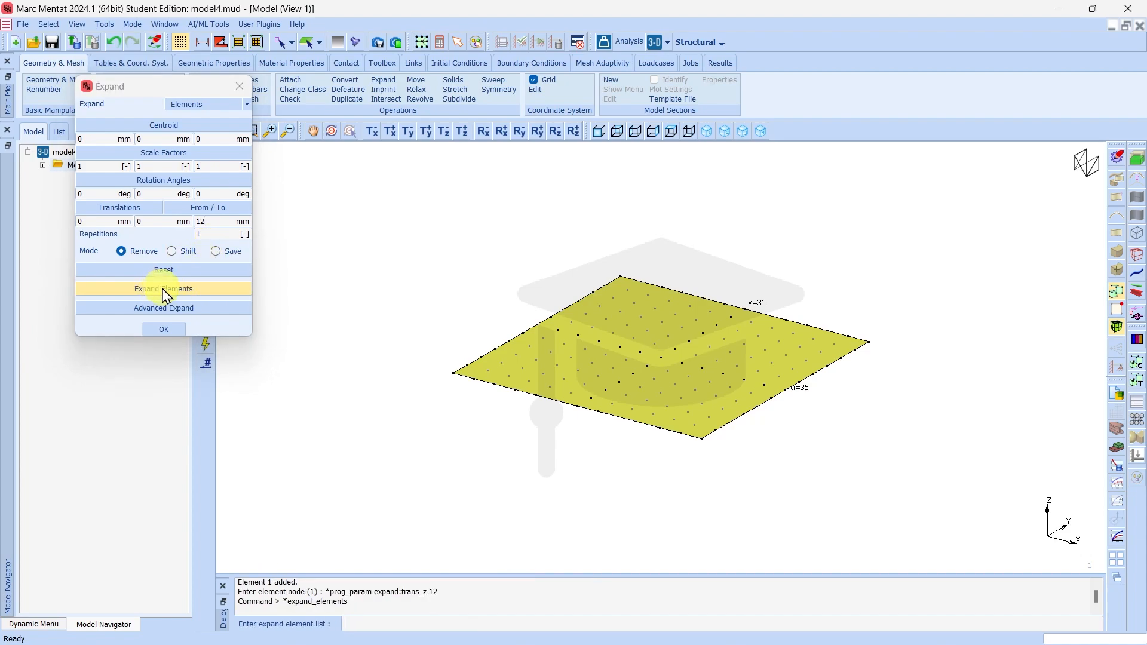
click(641, 375)
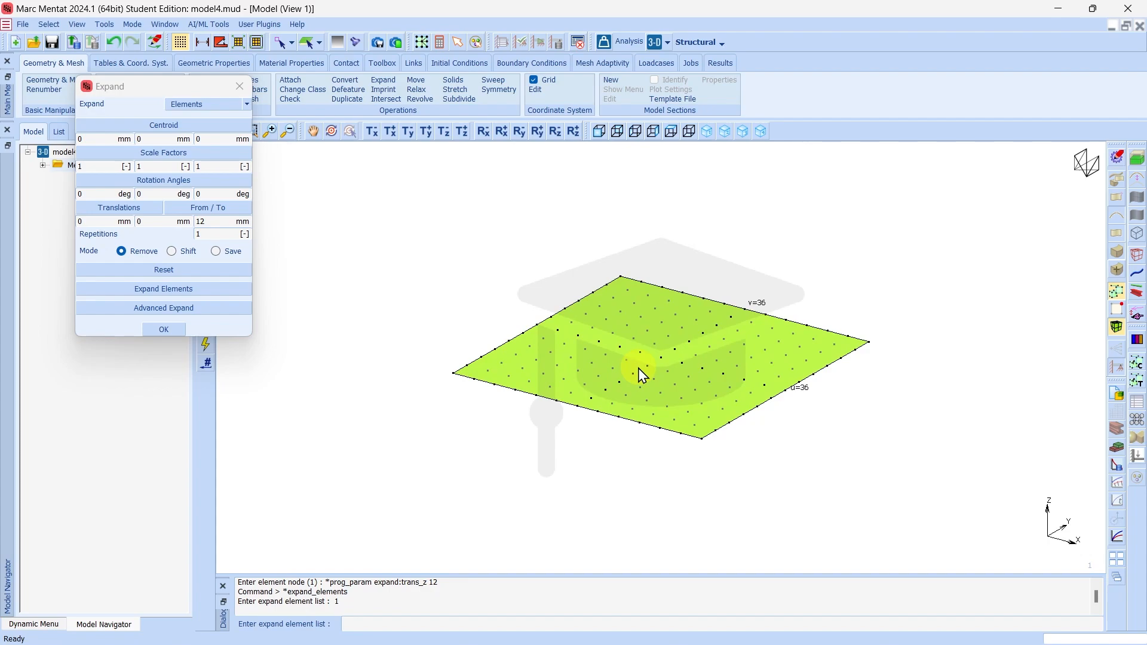
right_click(640, 374)
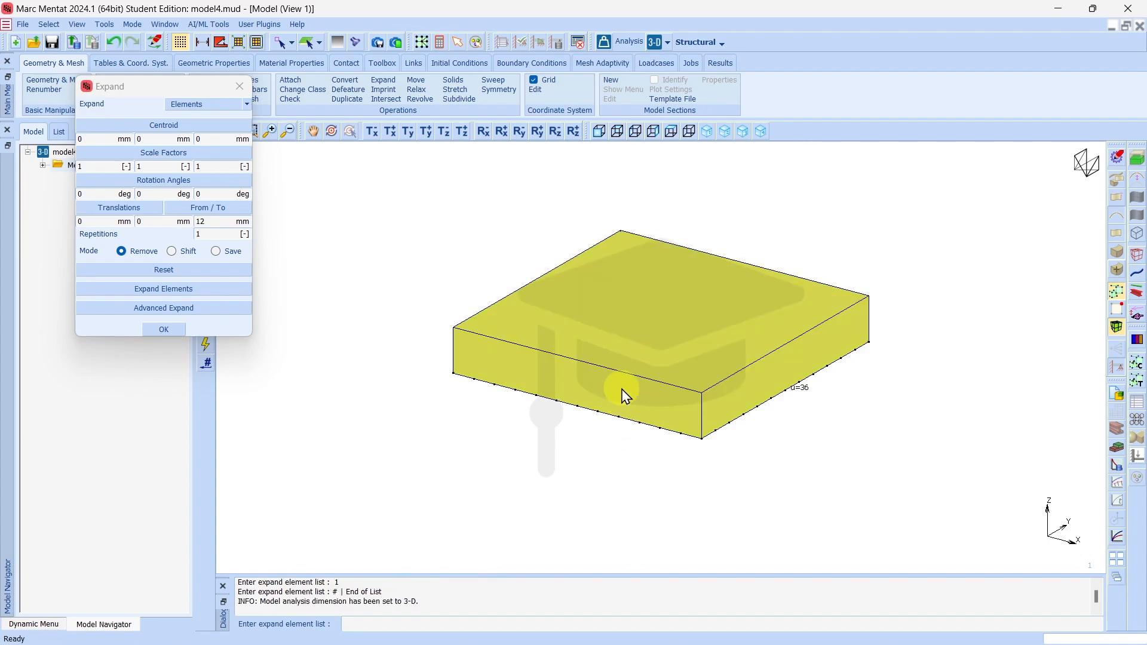
click(164, 331)
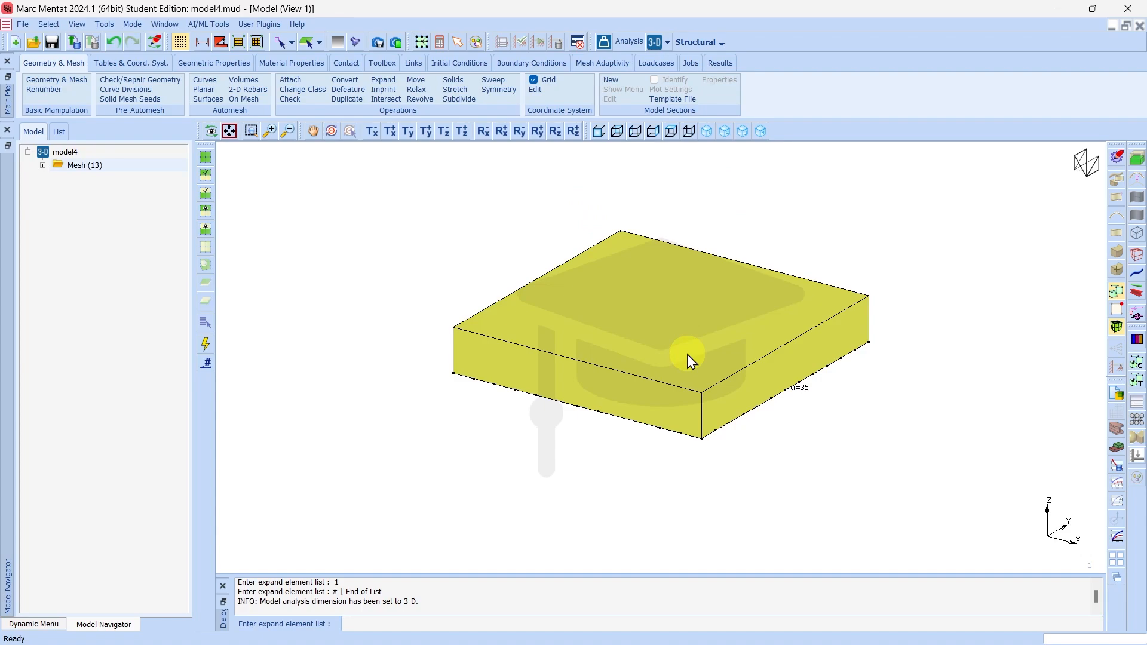
Store the expanded block element in a new element set named Rubber, and hide that set.
click(49, 25)
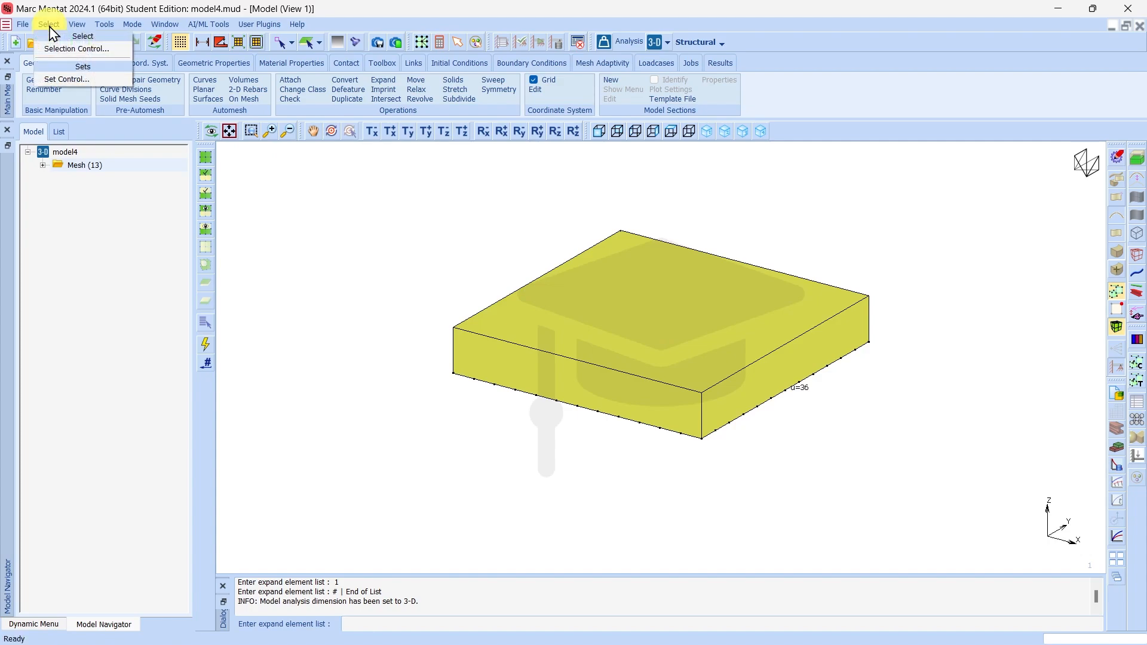
click(66, 79)
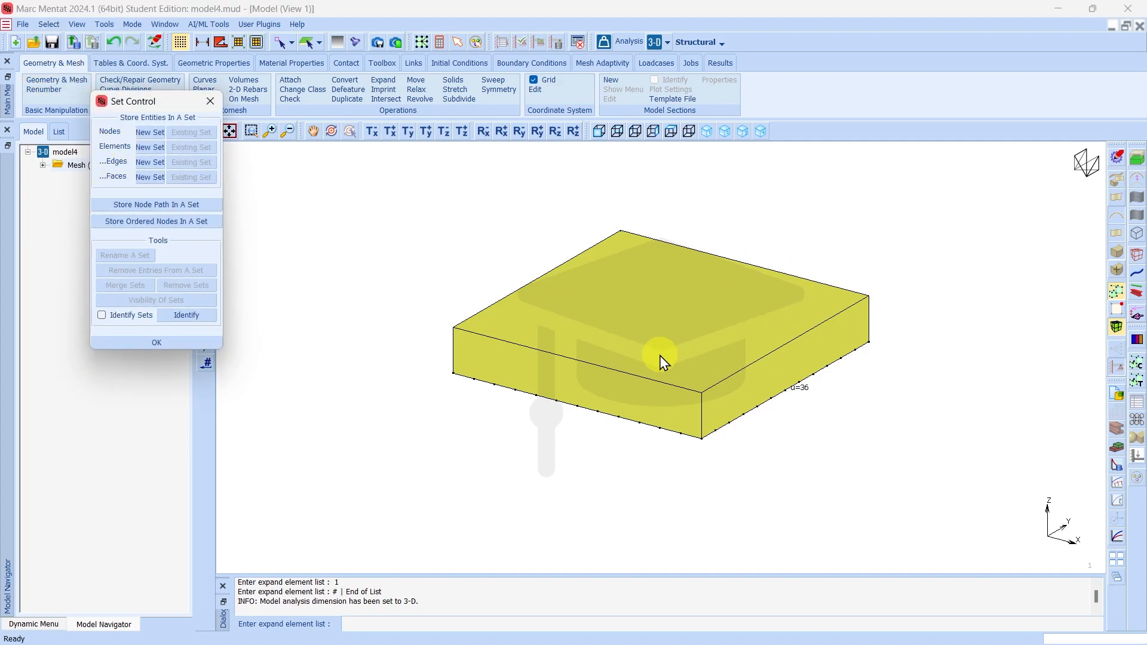
click(149, 148)
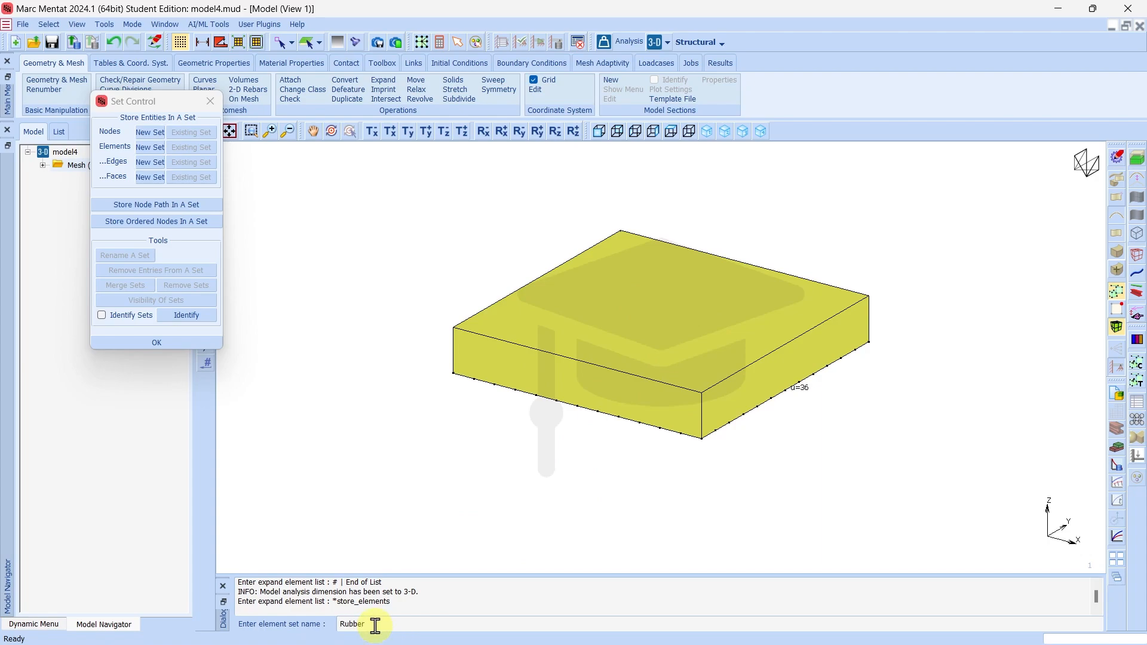
key(Return)
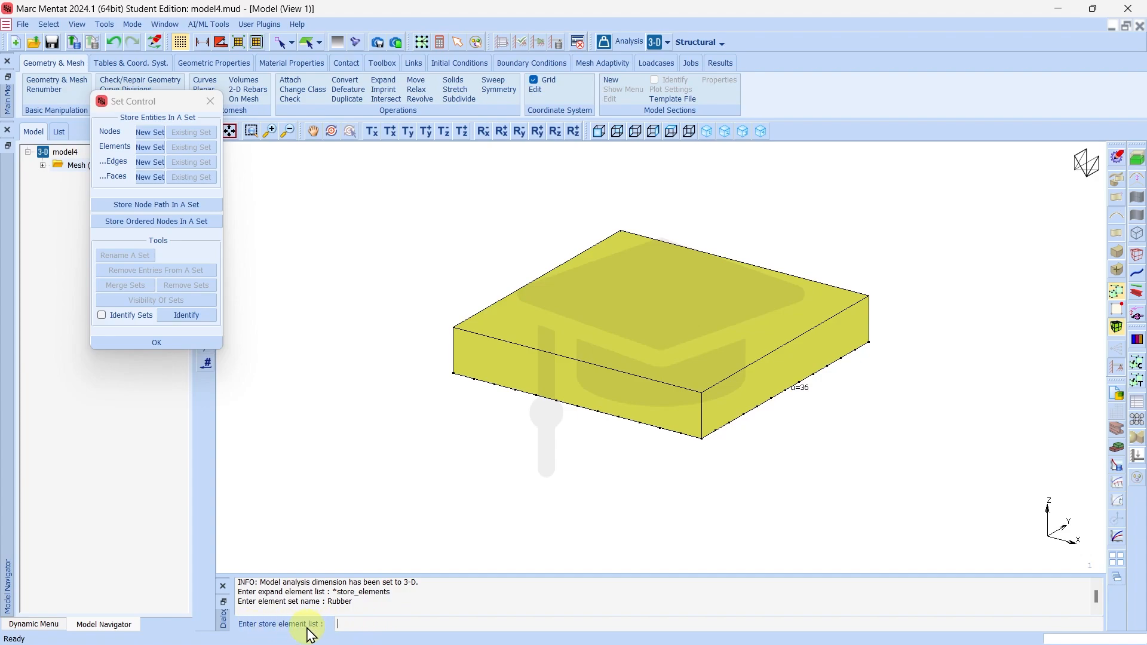
click(572, 391)
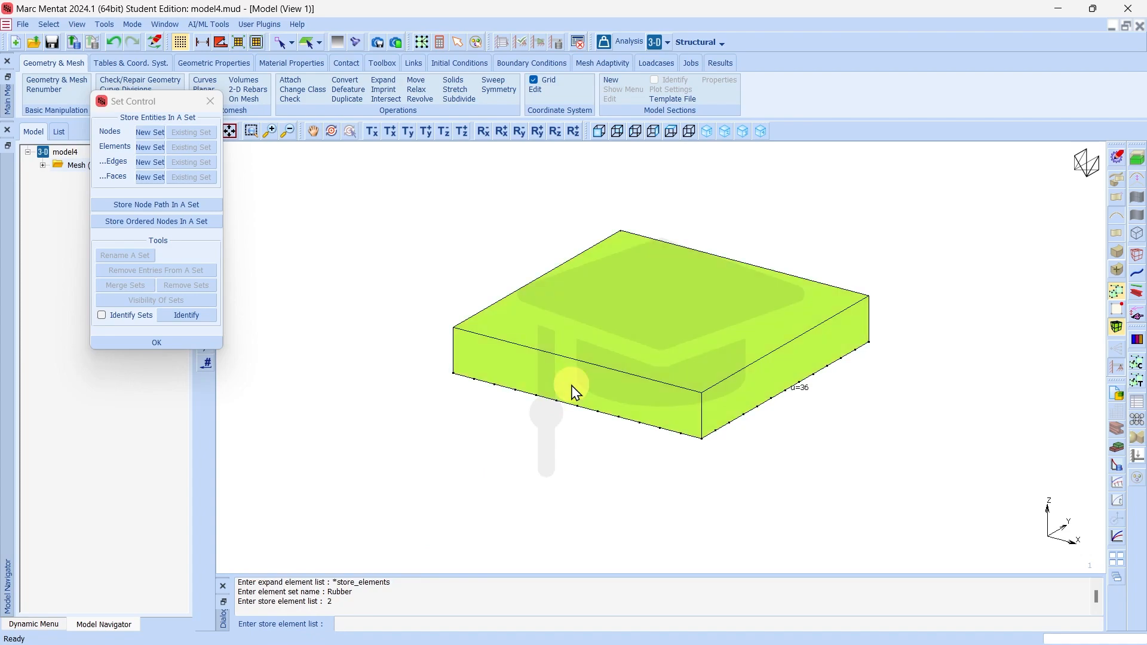
right_click(506, 407)
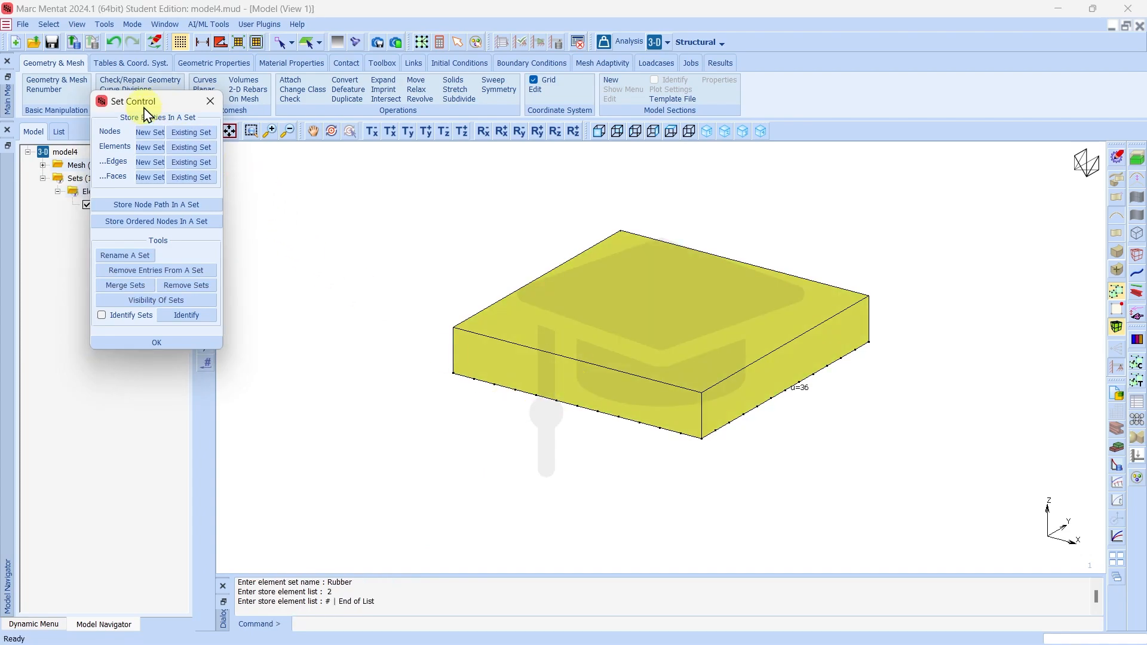
drag(145, 101, 324, 120)
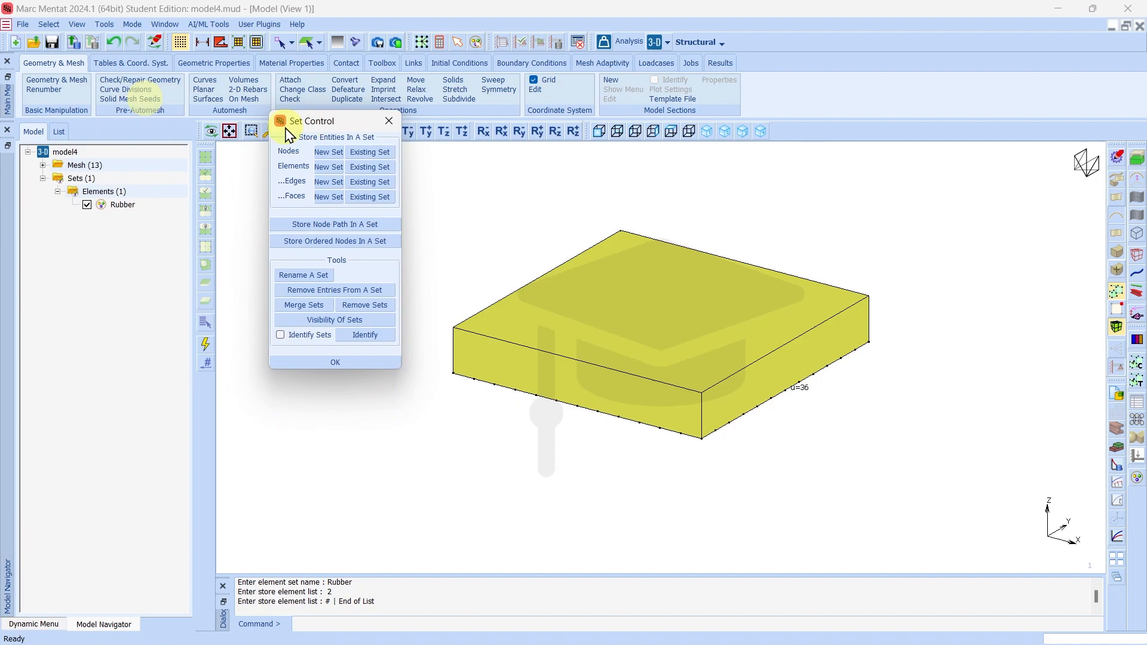
click(87, 206)
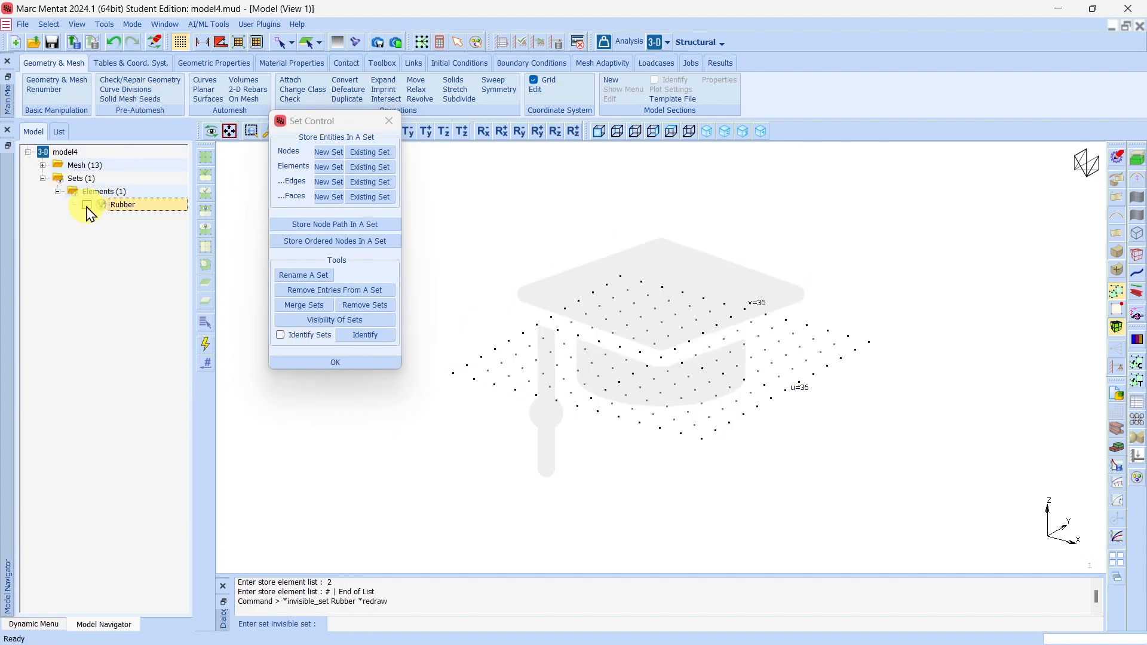
Show the Rubber set again and duplicate its block element once with a 12 mm translation along Z.
click(87, 205)
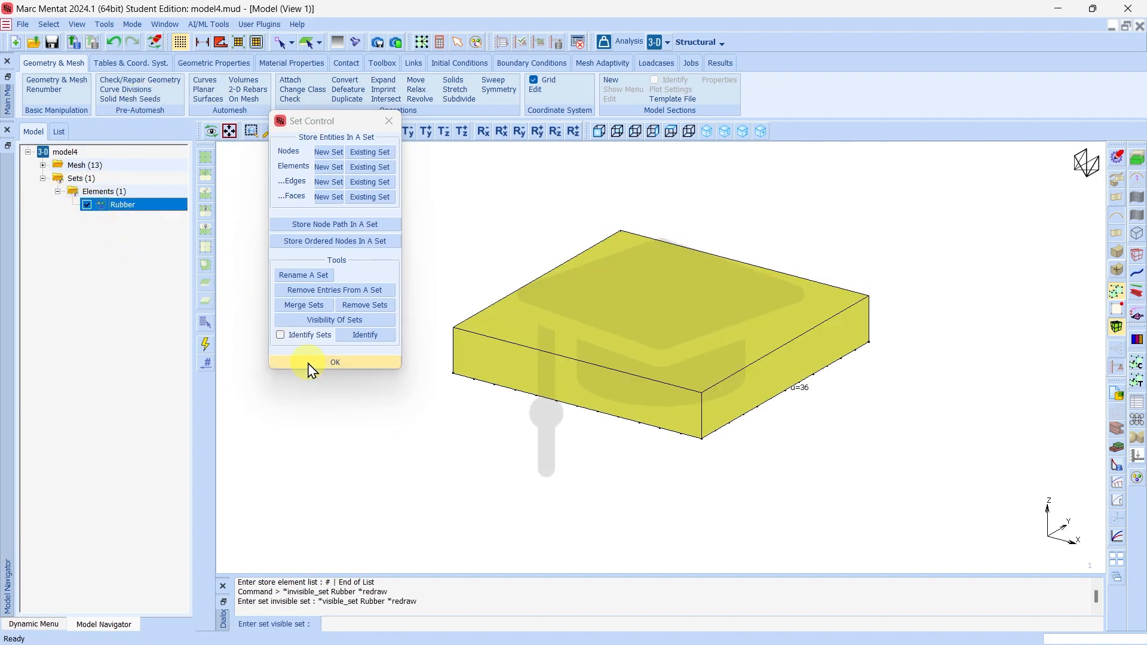
click(335, 364)
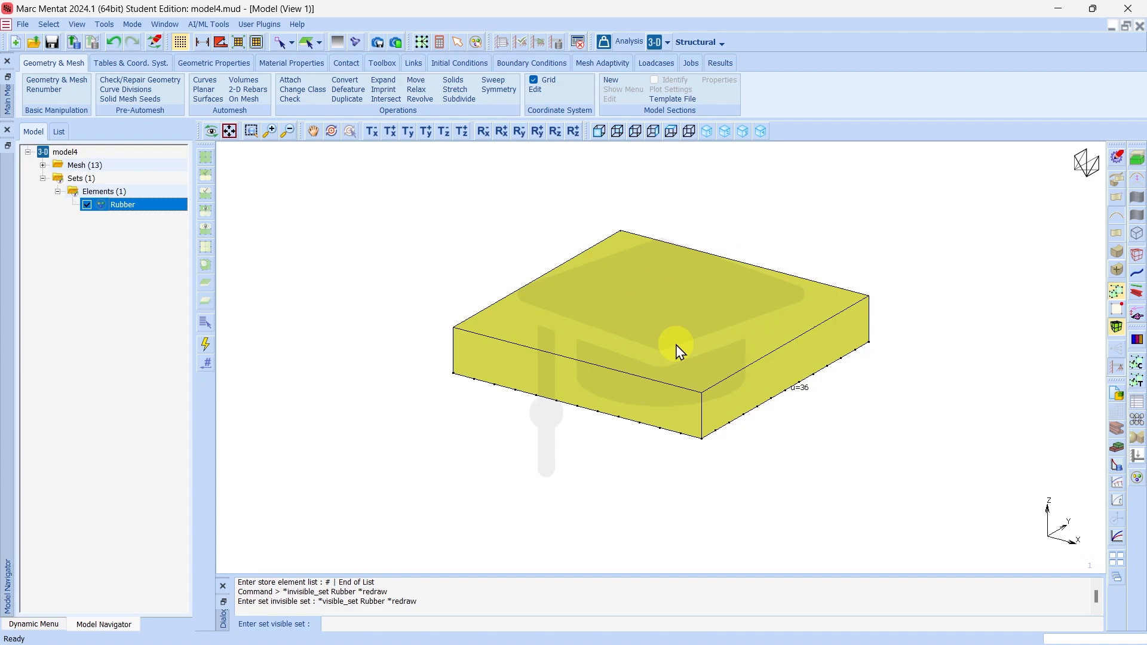
click(346, 100)
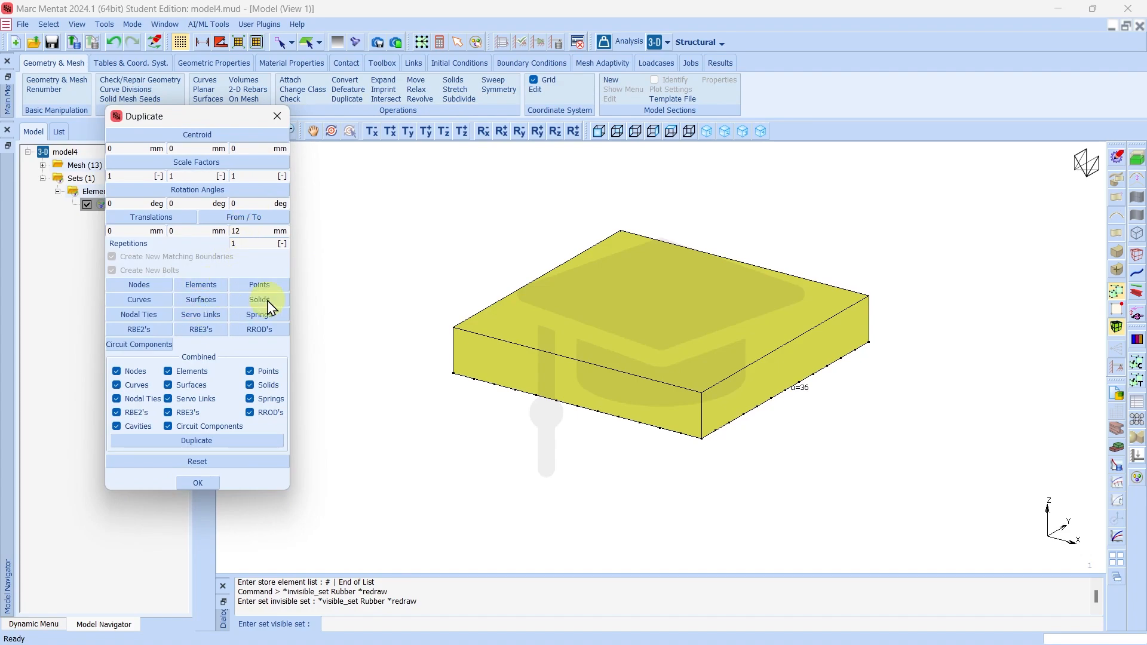
click(200, 285)
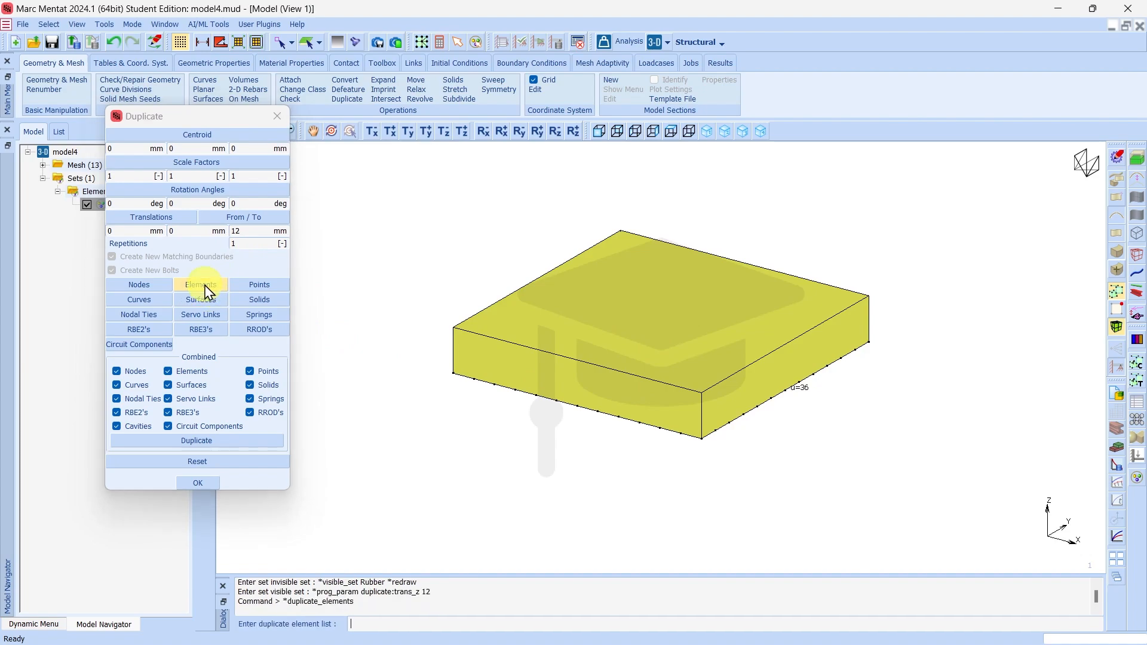
click(583, 383)
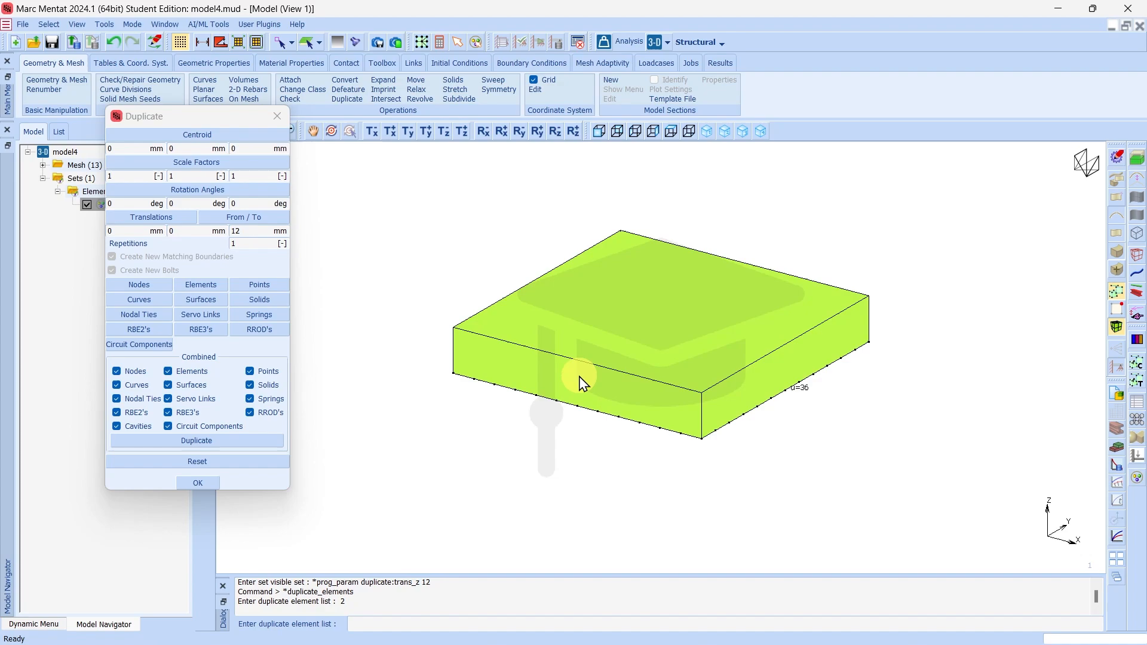
right_click(864, 387)
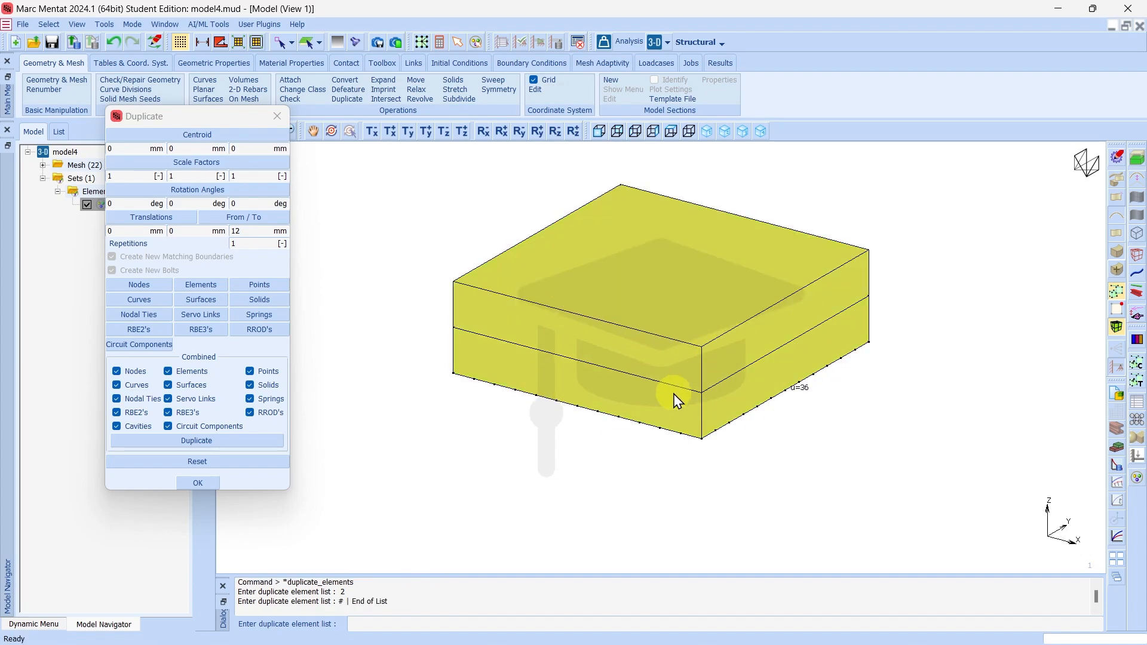
click(197, 481)
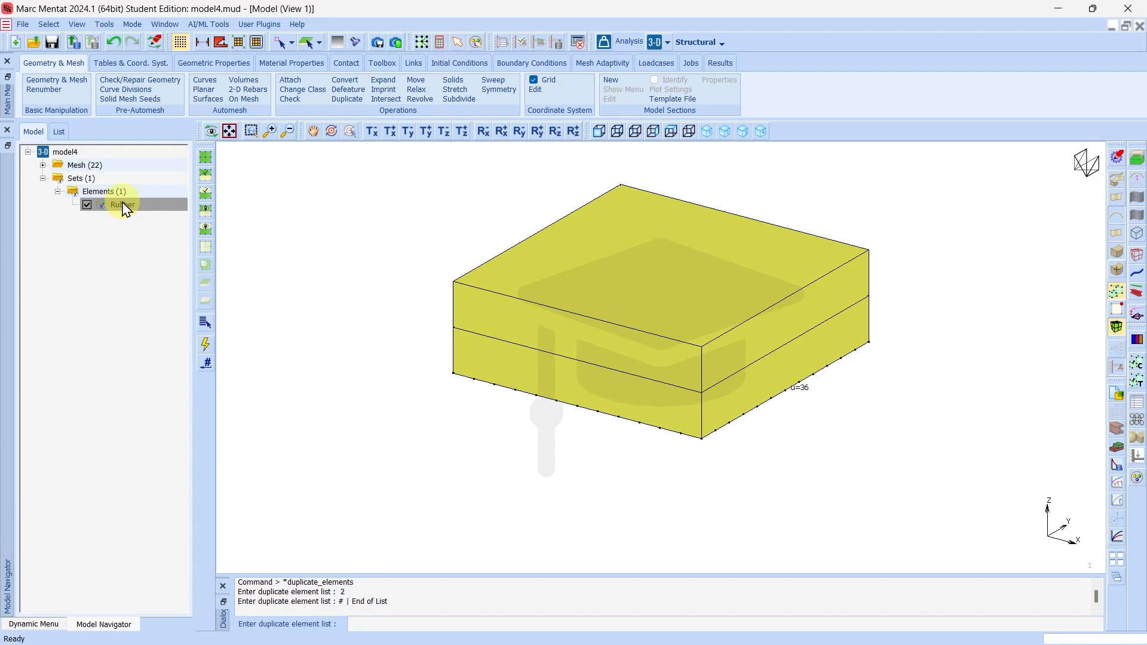
Toggle the visibility of the Rubber set and leave it hidden.
click(87, 205)
click(86, 205)
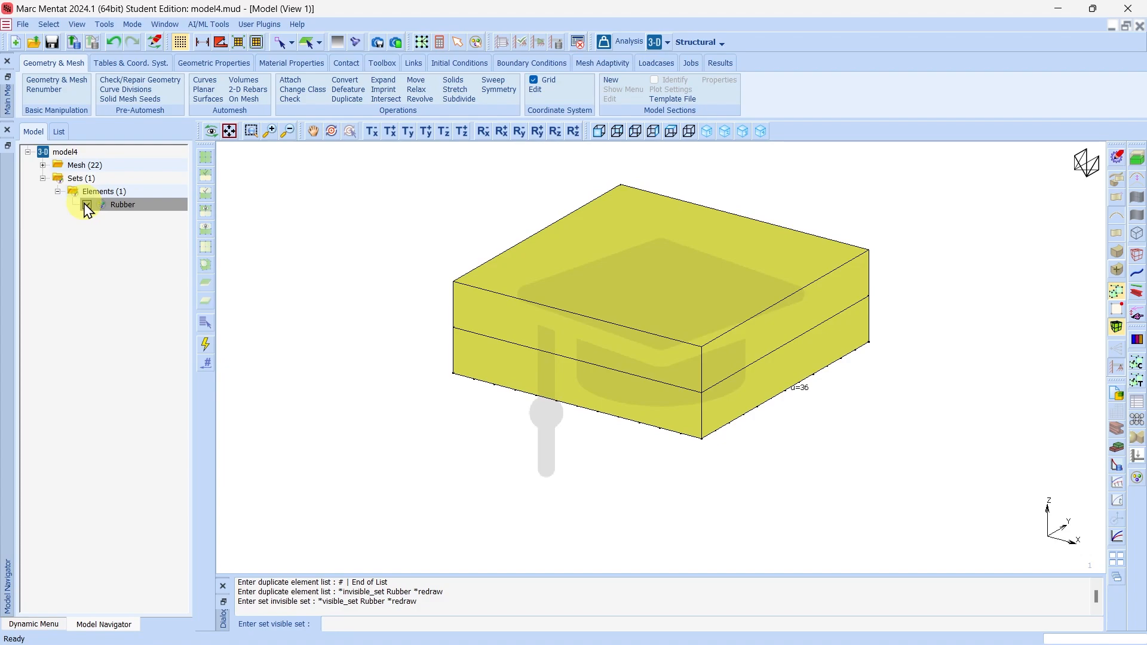
click(87, 205)
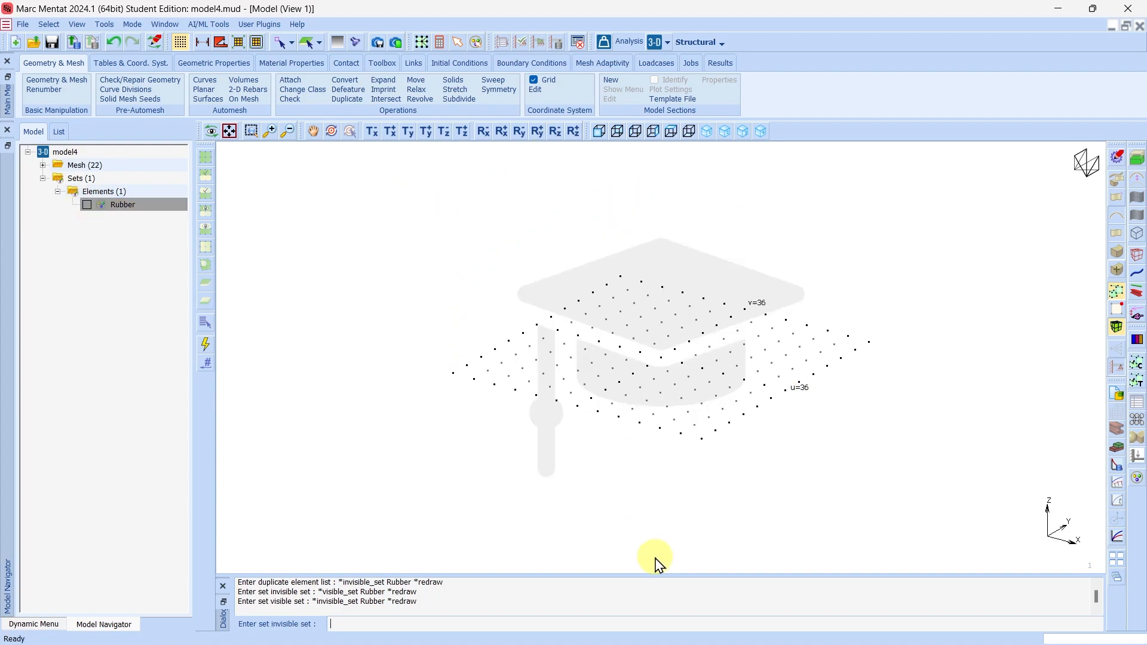
Check the layer dimensions on the PowerPoint slide, return to Marc Mentat and set the grid origin's Z coordinate to 1.5.
click(707, 627)
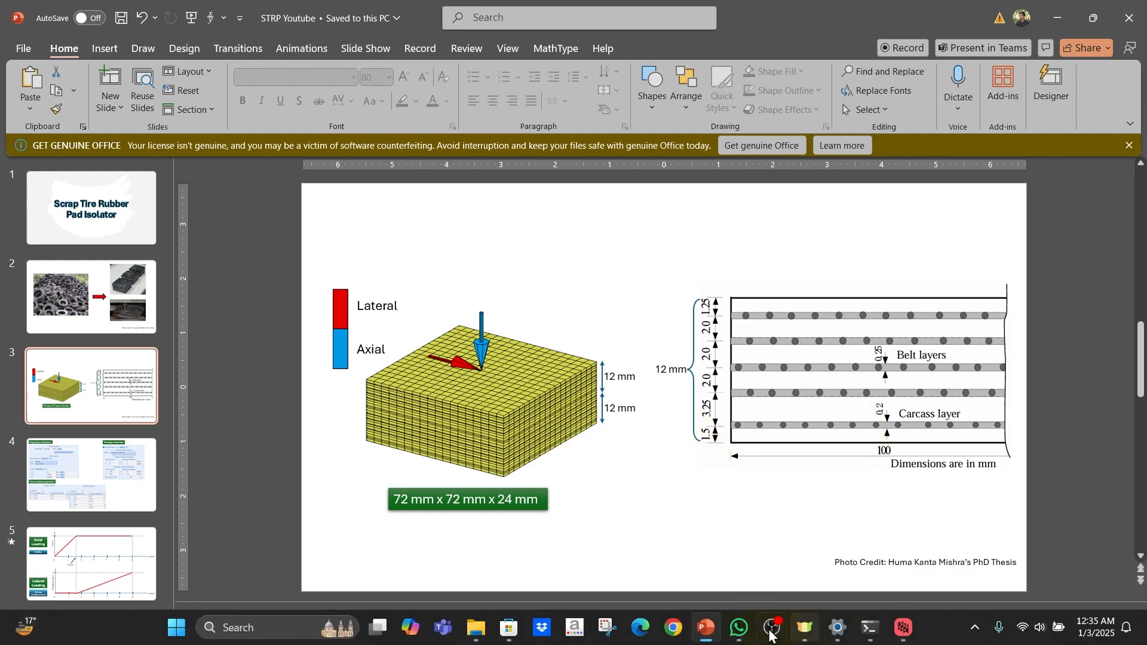
click(877, 524)
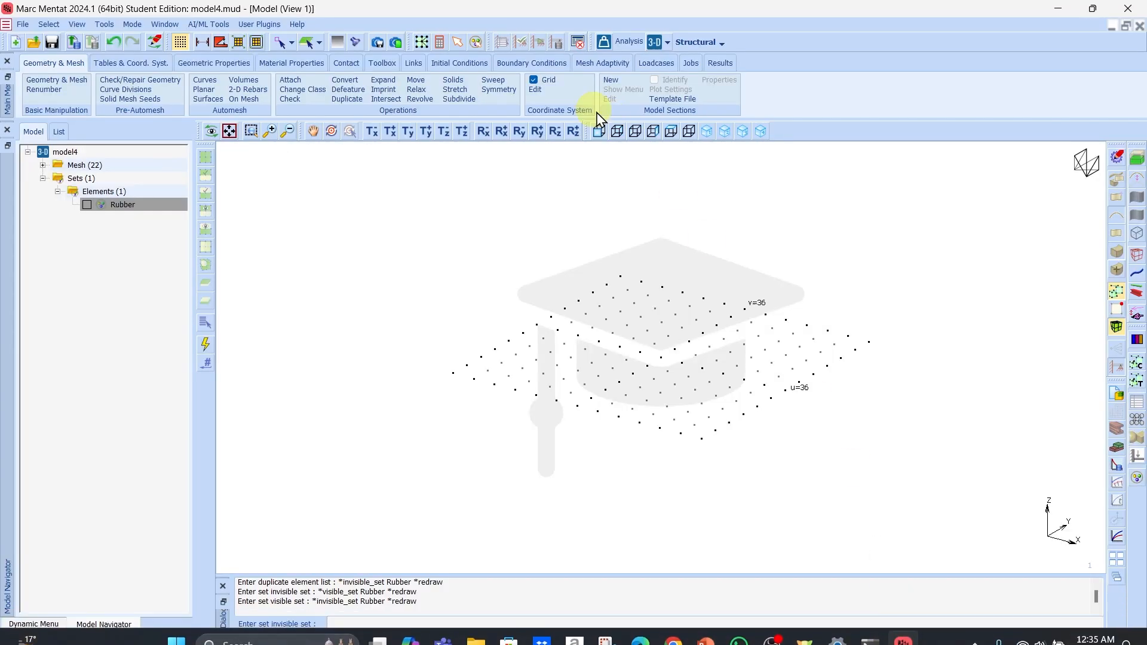
click(540, 92)
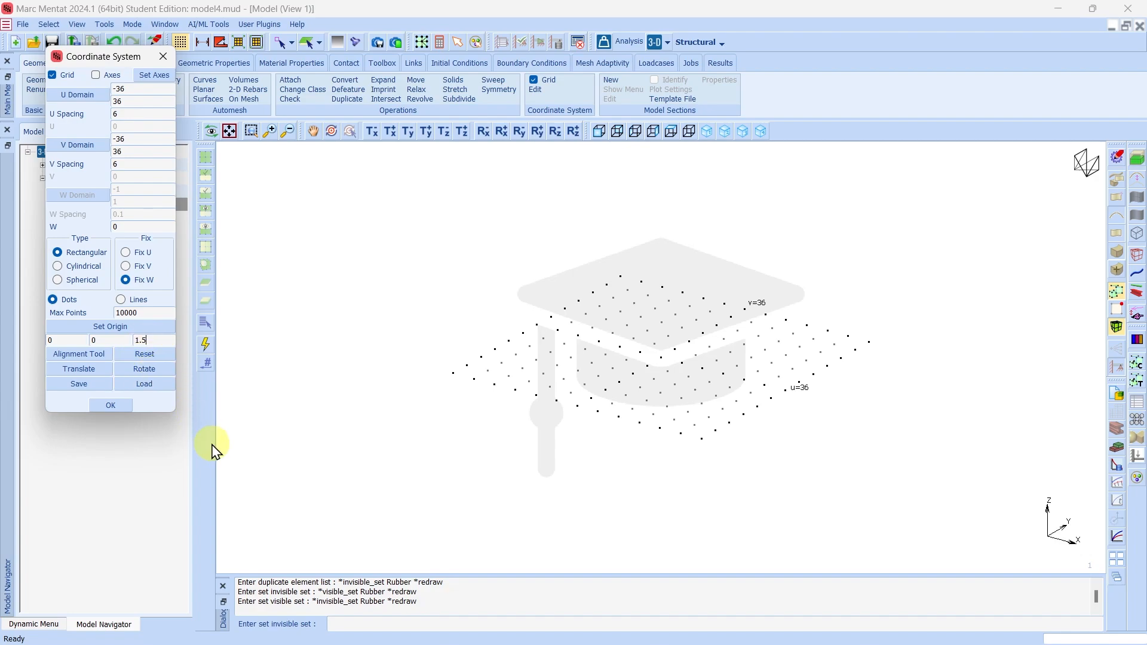
key(Return)
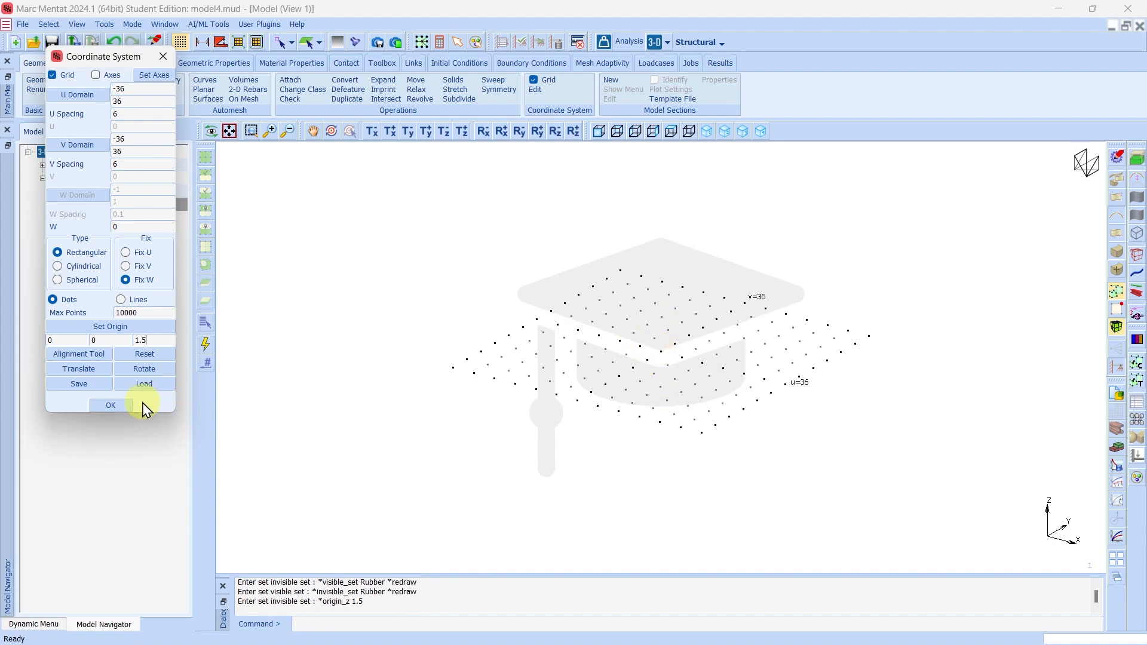
click(112, 406)
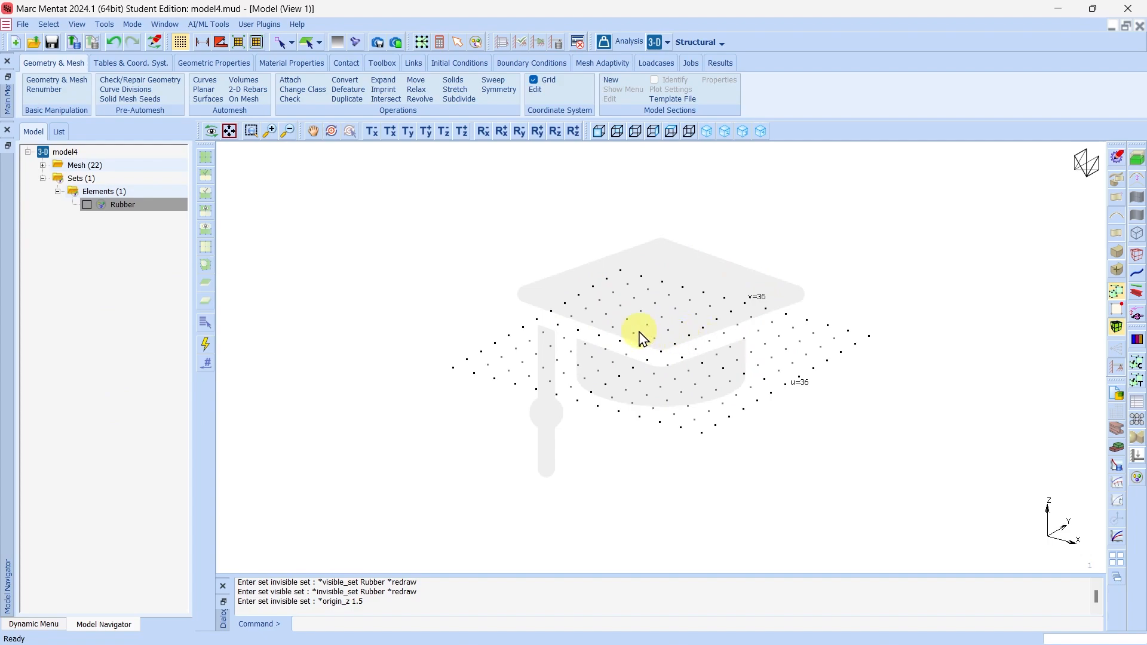
Add one Quad (4) element spanning the four corner points of the raised grid.
click(51, 80)
click(130, 287)
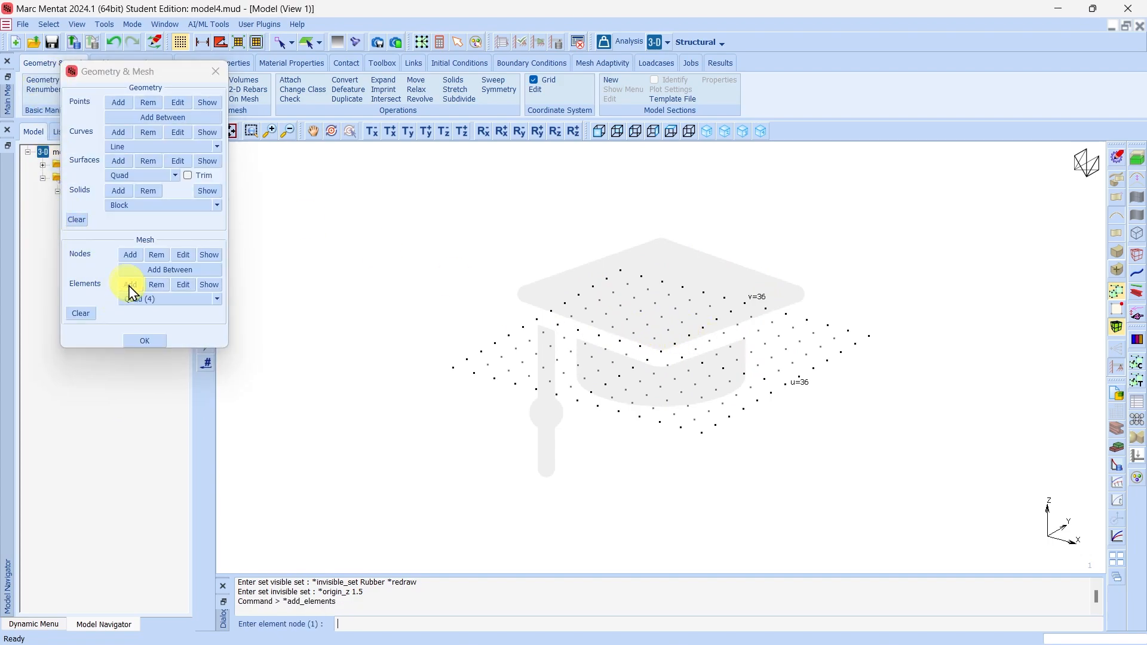
click(453, 366)
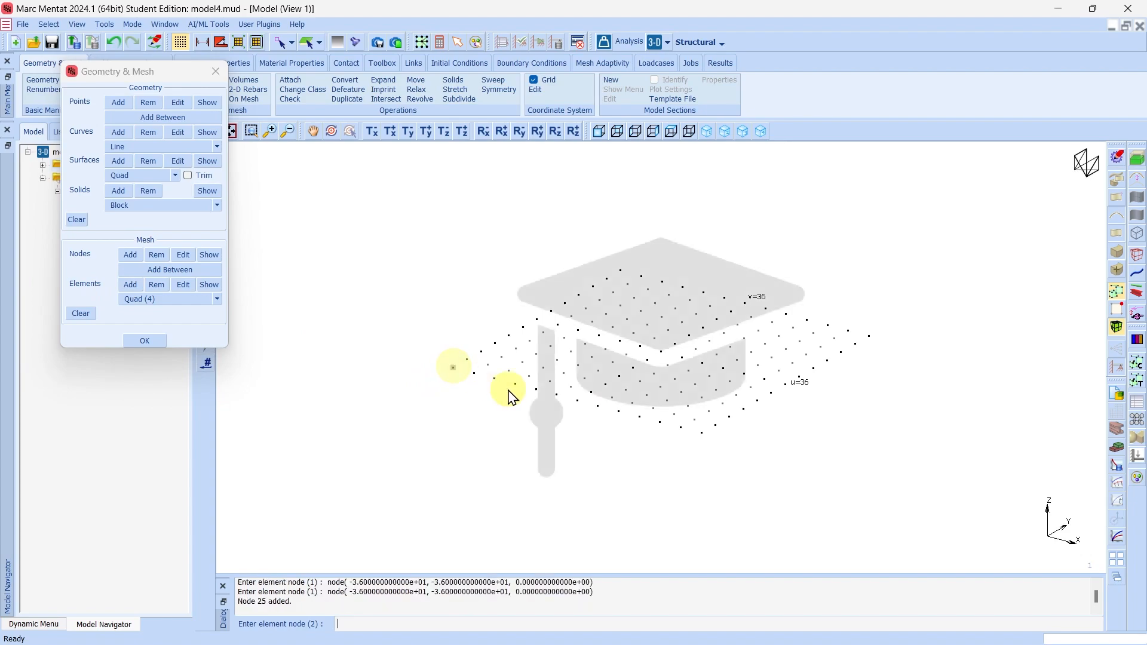
click(701, 432)
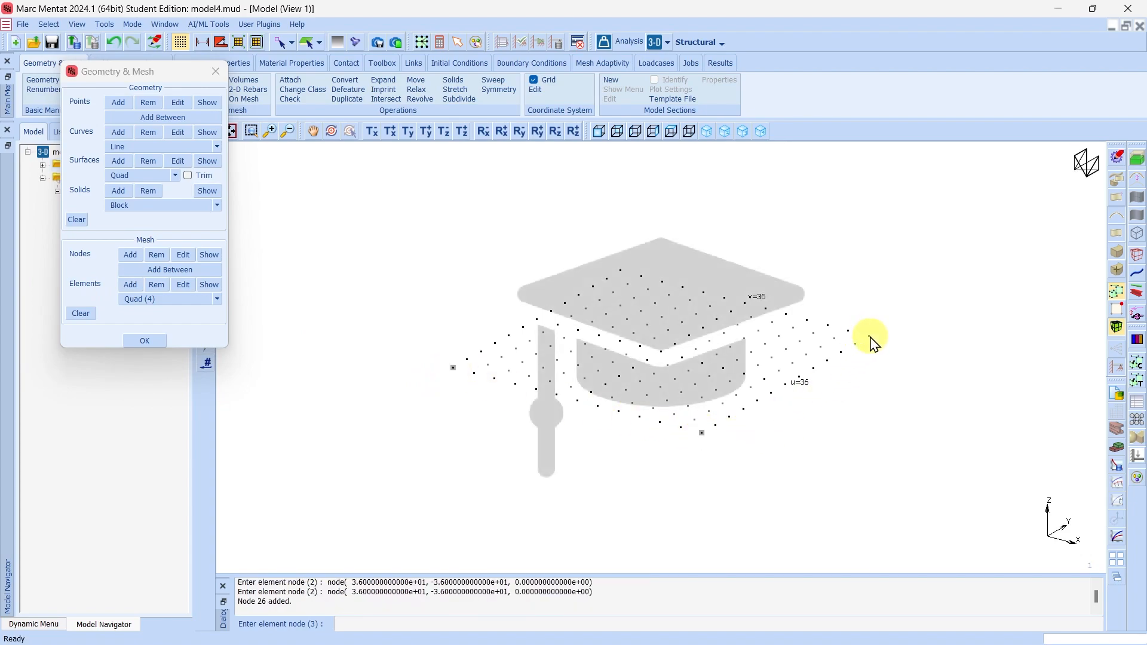
click(869, 337)
click(622, 272)
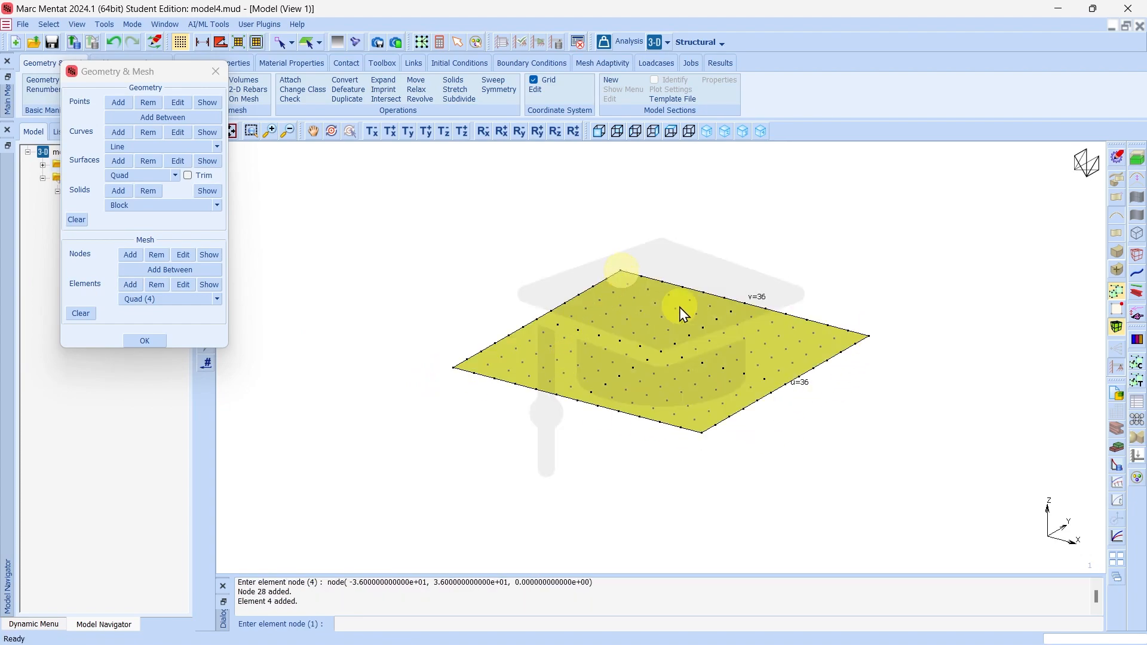
click(144, 340)
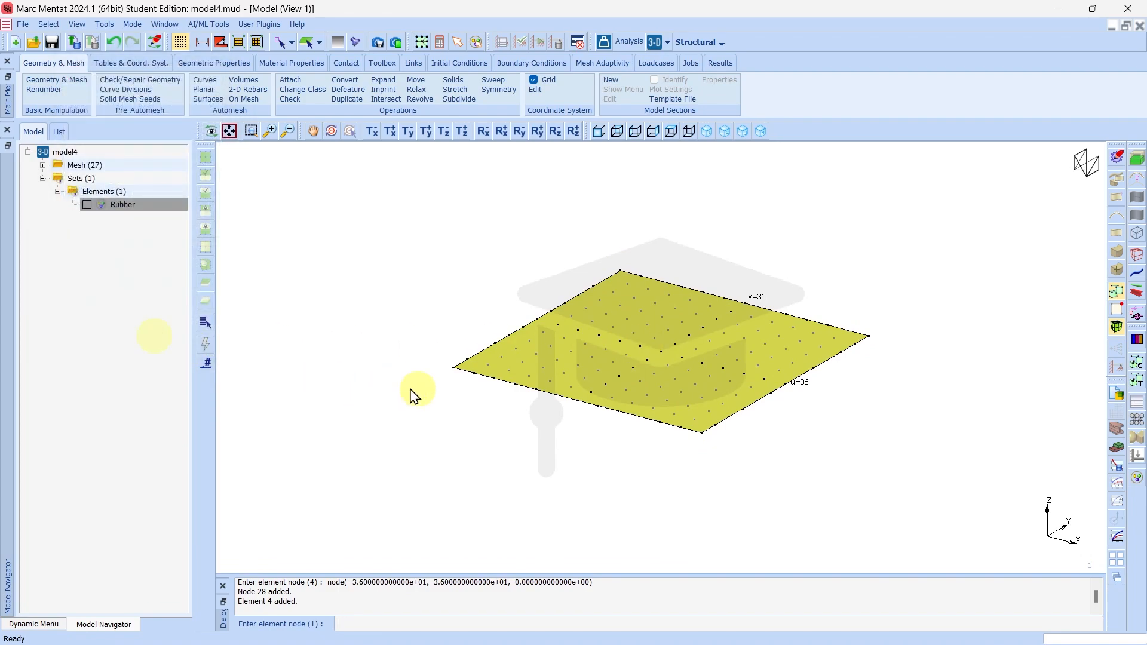
Check the carcass-to-belt spacing on the PowerPoint slide, return to Marc Mentat and duplicate the quad element 3.25 mm along Z.
mouse_move(761, 641)
click(706, 628)
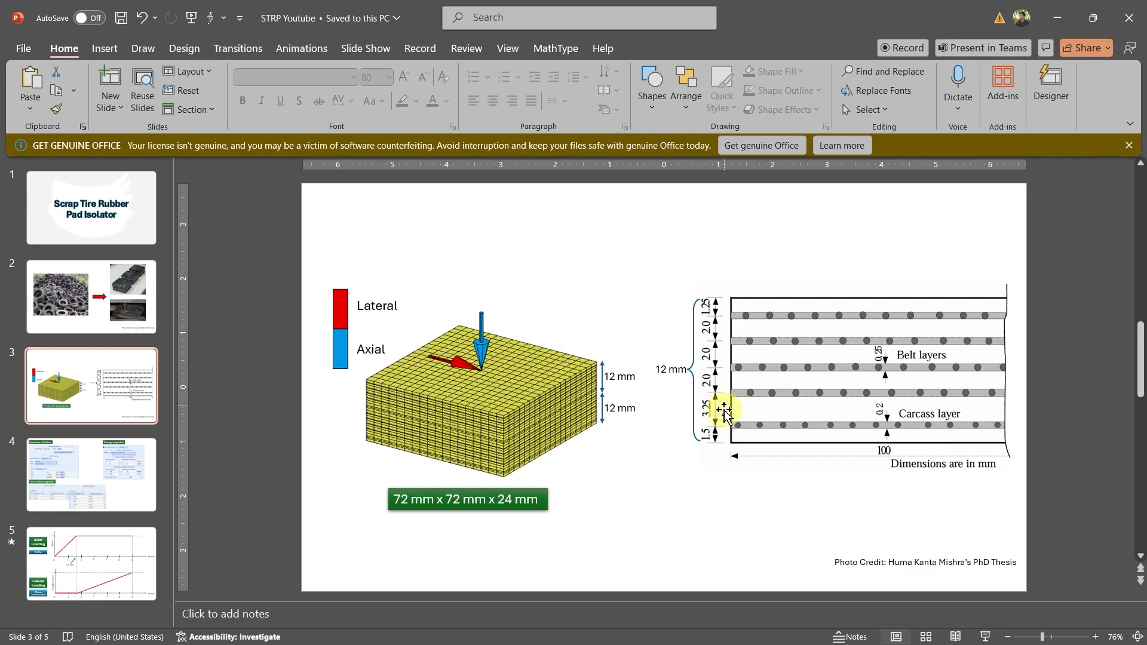
click(1057, 18)
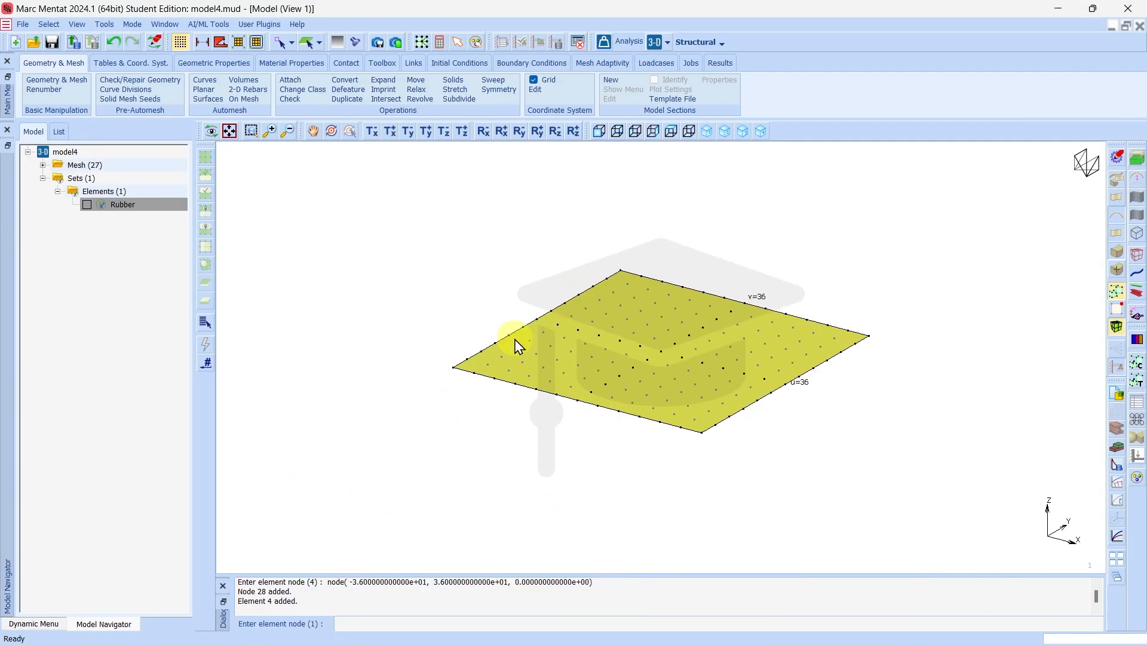
click(347, 99)
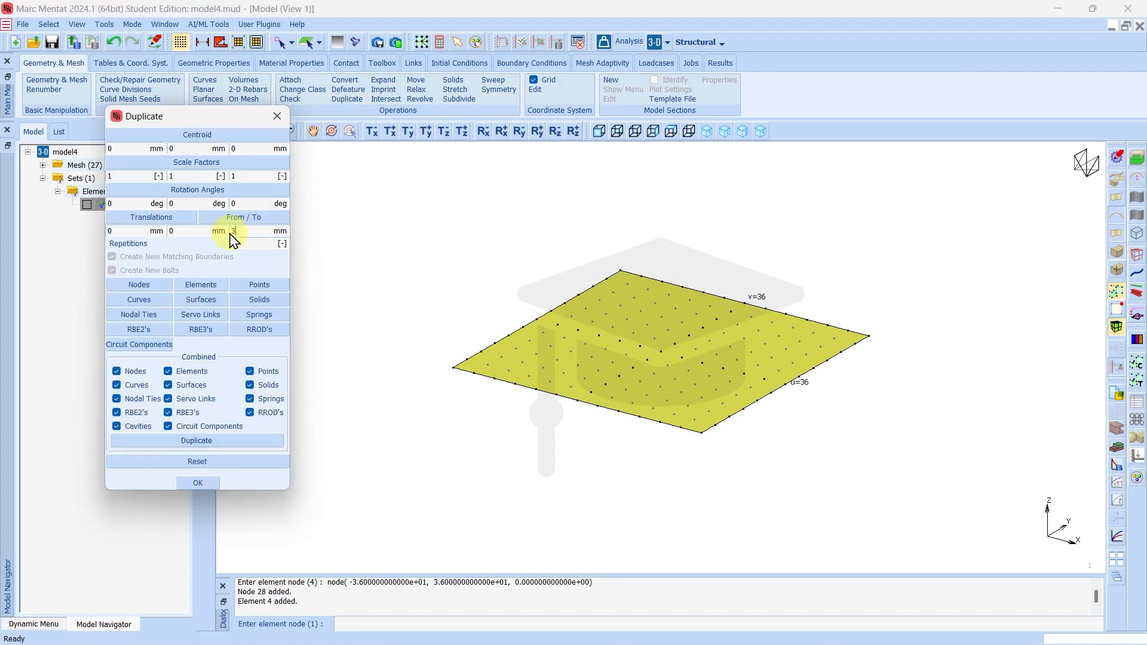
click(203, 284)
click(653, 372)
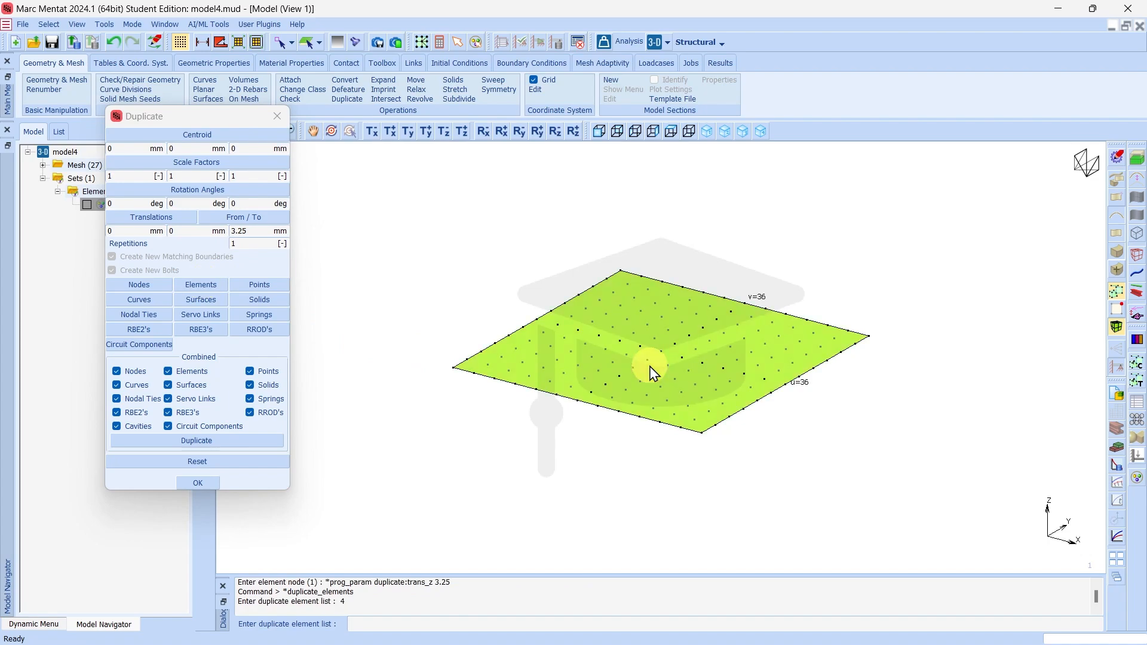
right_click(654, 372)
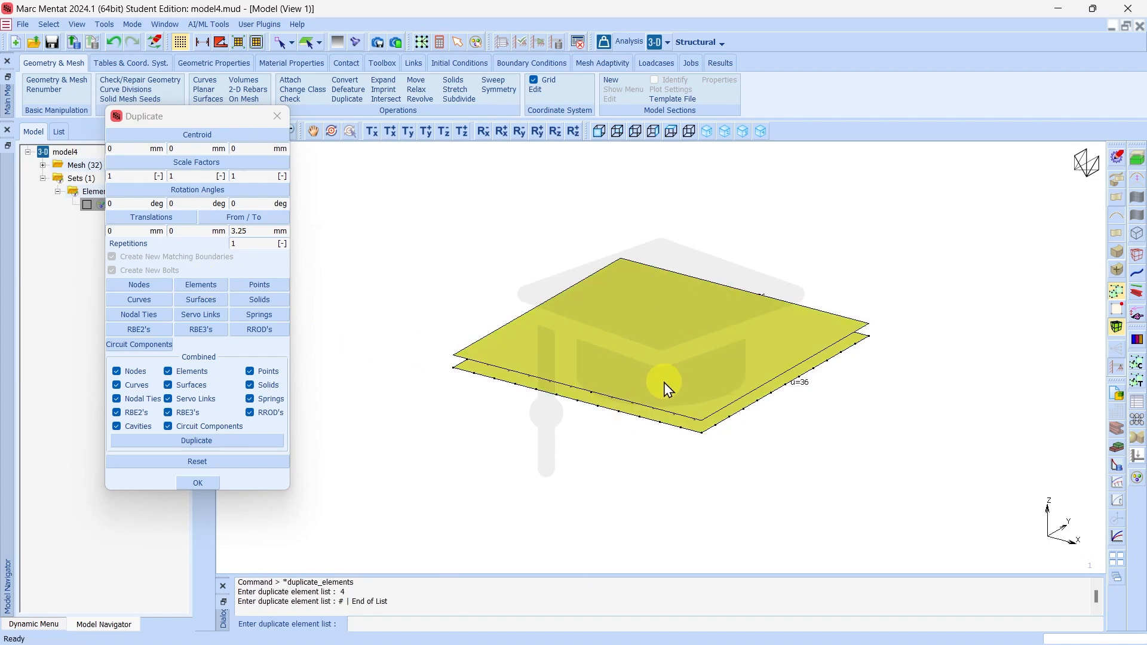
Check the belt layer spacing on the PowerPoint slide, return to Marc Mentat and duplicate the upper quad 2 mm along Z with 3 repetitions.
scroll(667, 391, up, 1)
scroll(667, 391, up, 1)
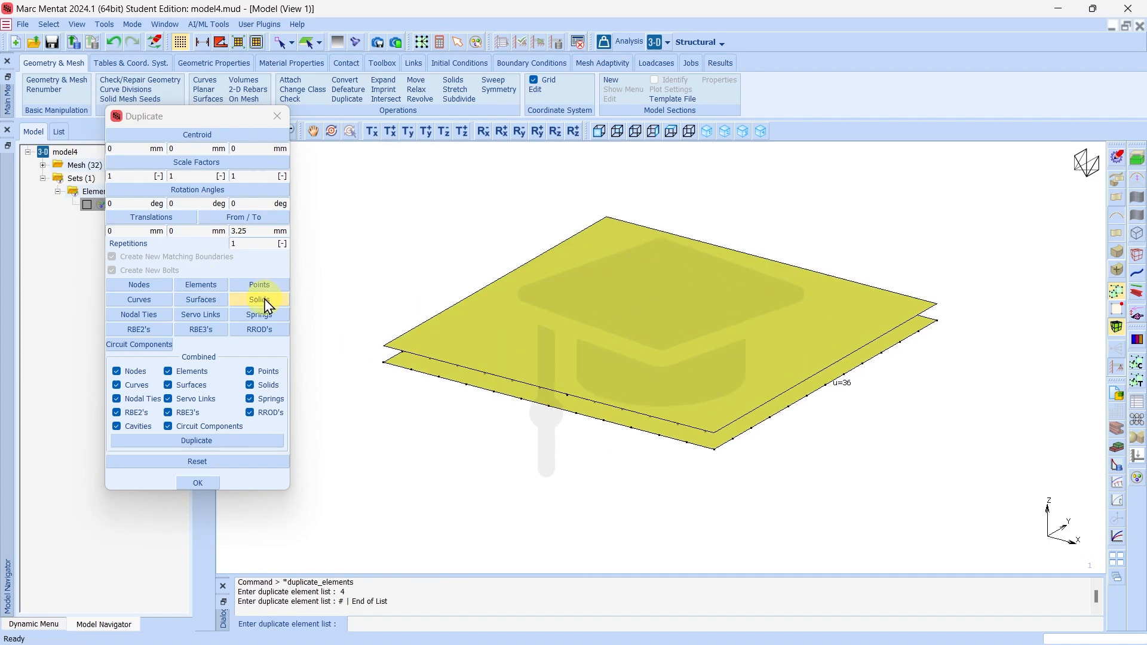
click(706, 632)
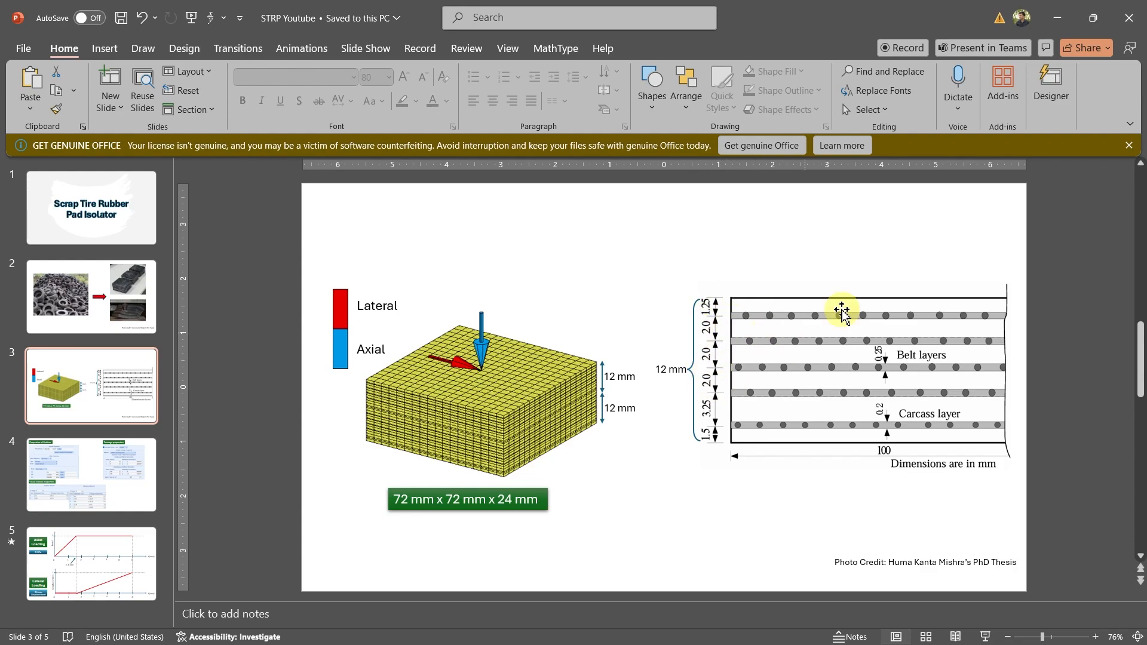
click(1067, 19)
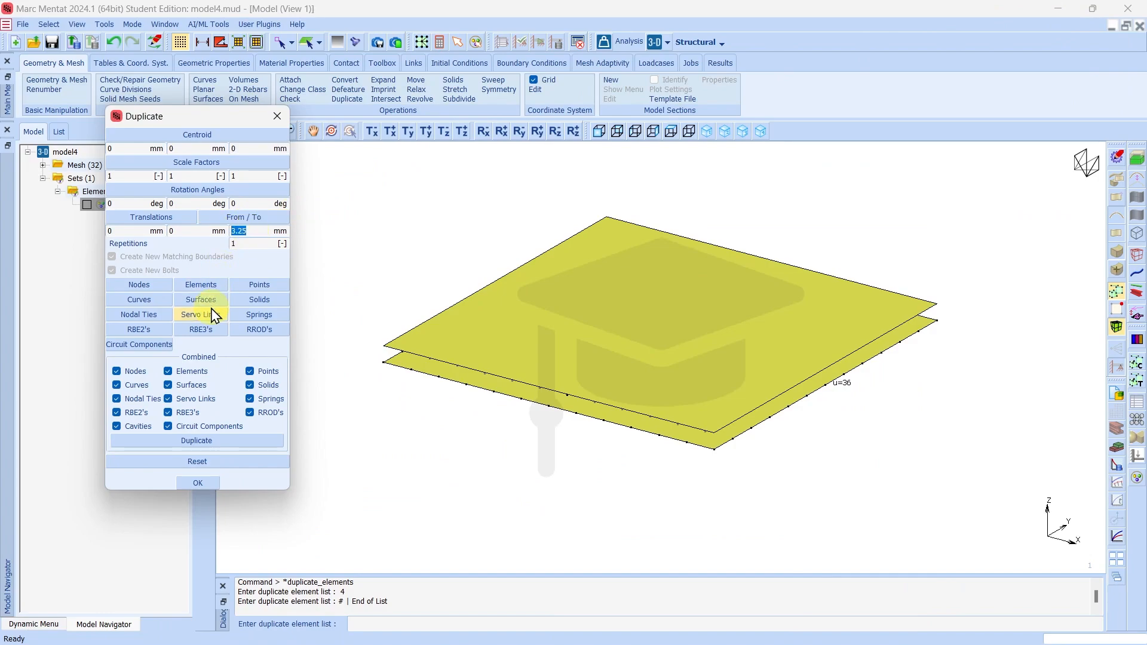
click(249, 245)
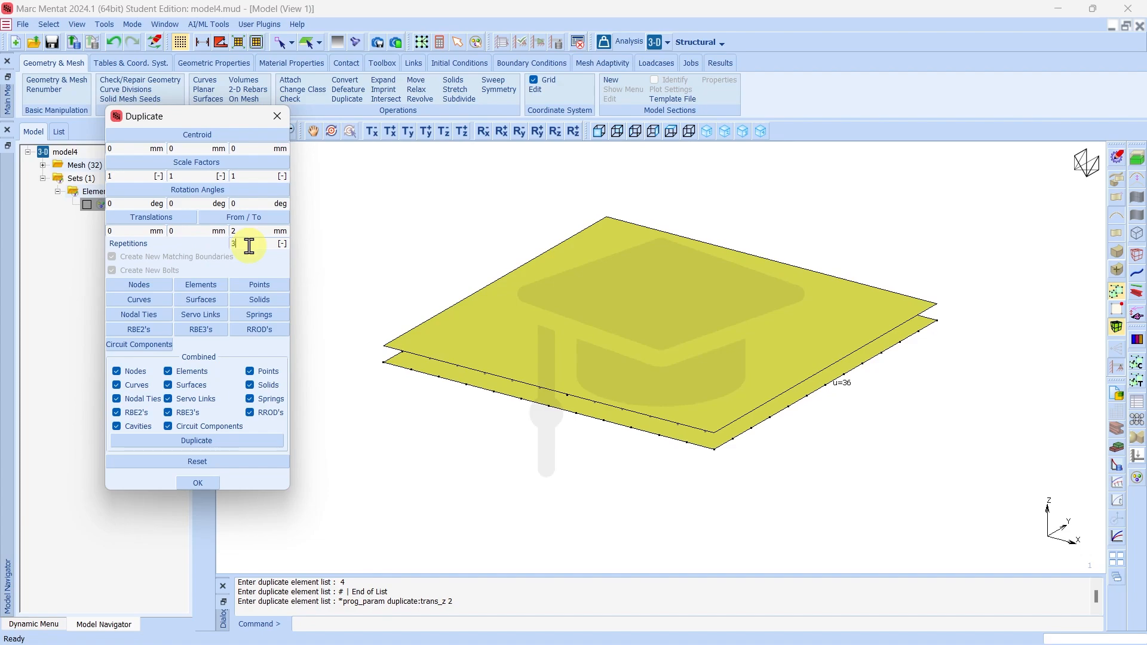
text(3)
click(211, 287)
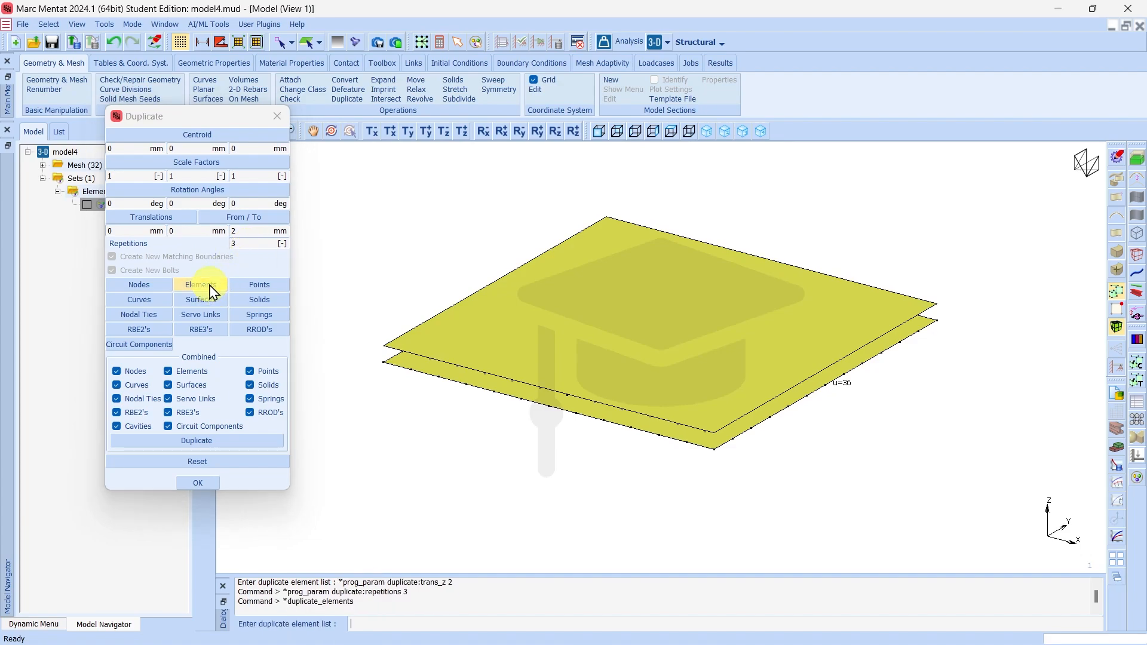
click(613, 352)
right_click(613, 351)
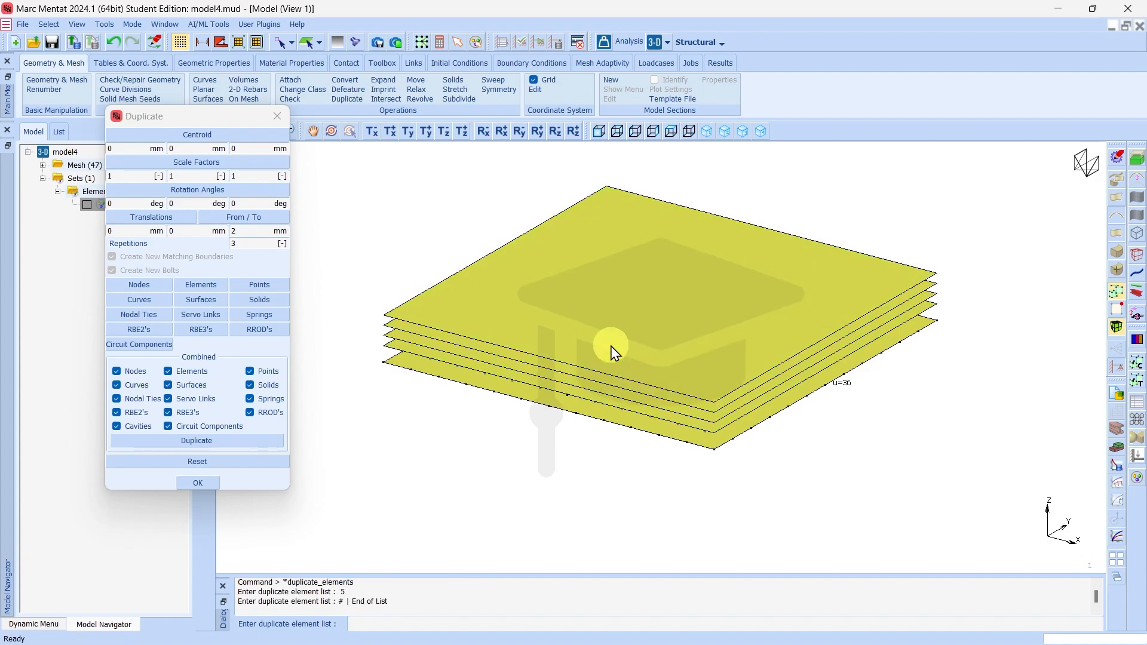
scroll(490, 391, up, 3)
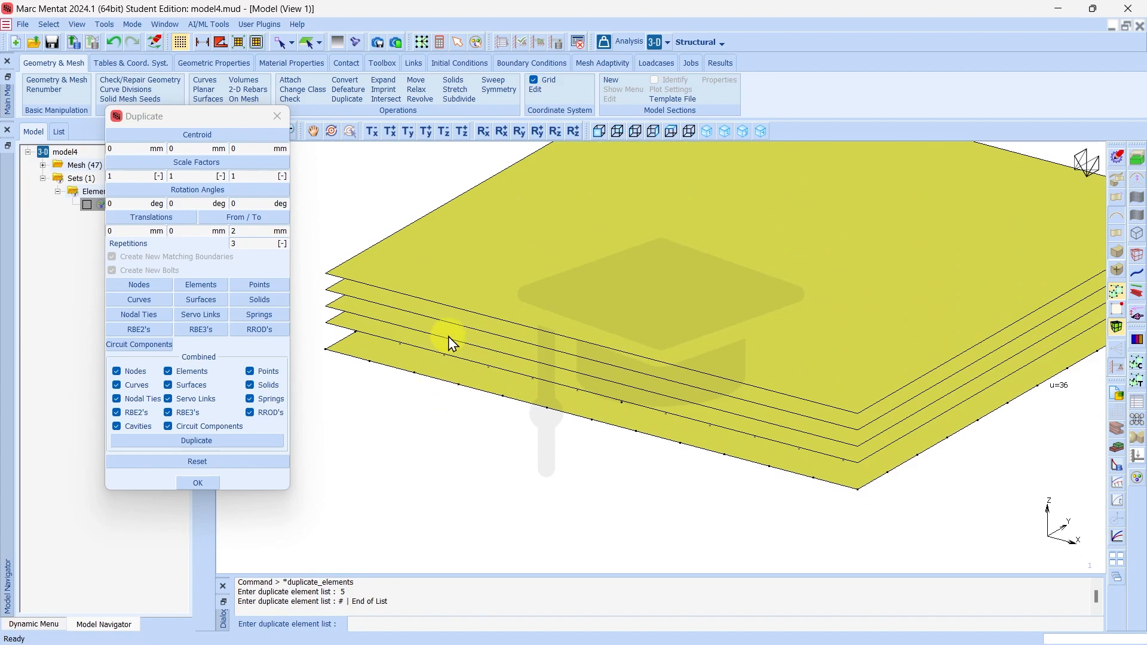
click(207, 484)
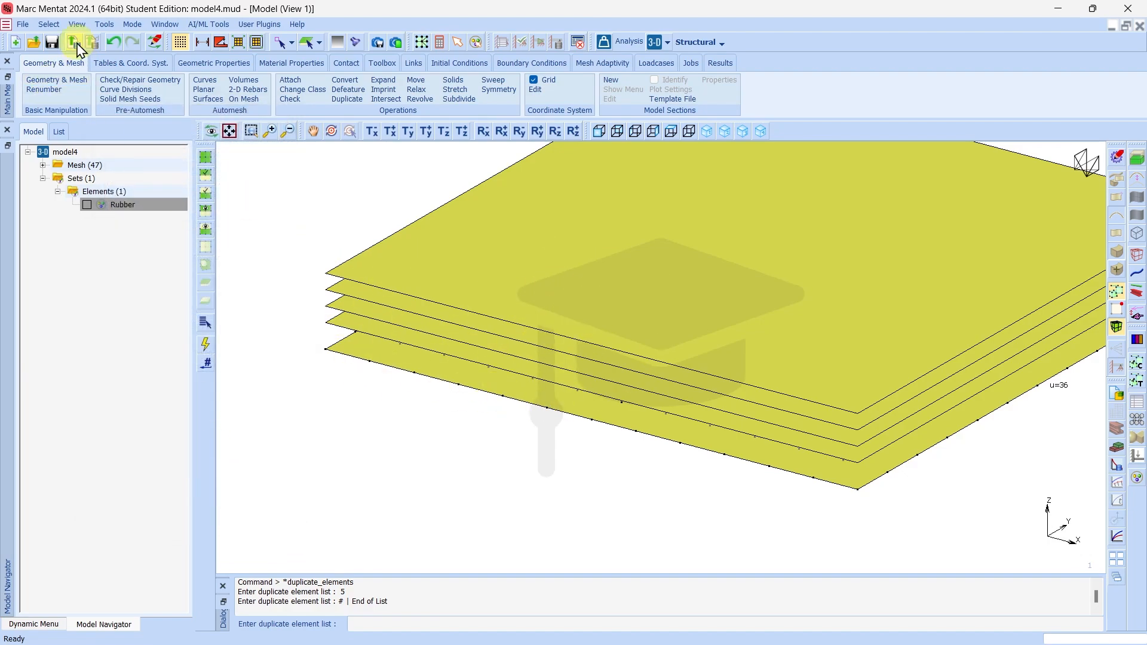
Store the lowest quad element in a new element set named Carcass.
click(49, 25)
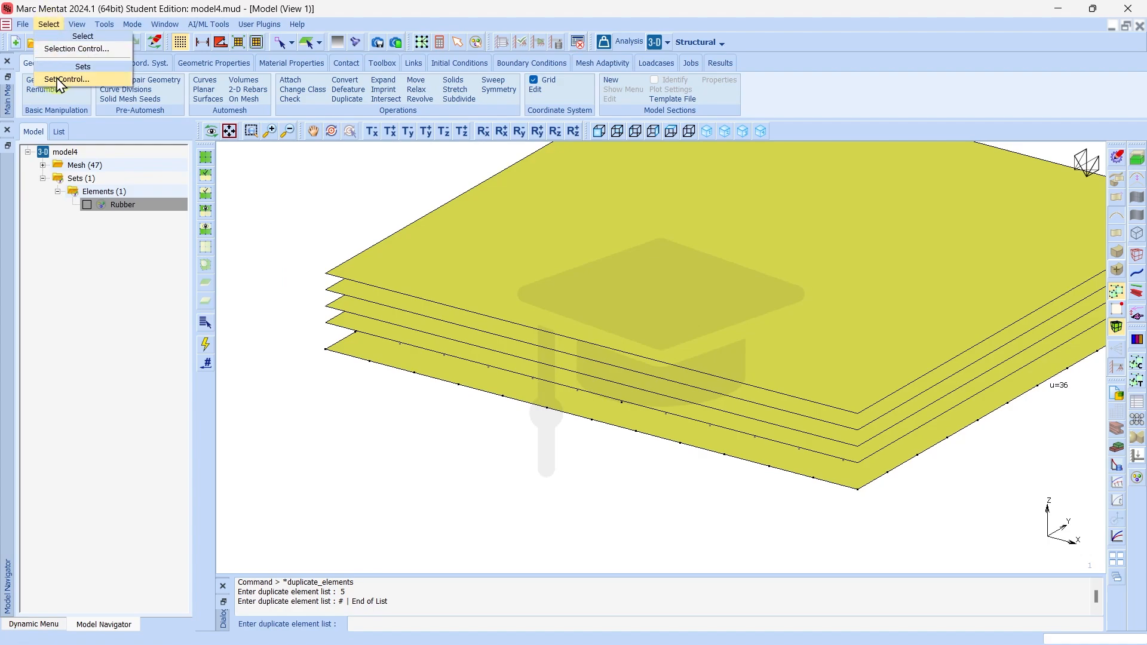
click(60, 79)
drag(318, 121, 239, 122)
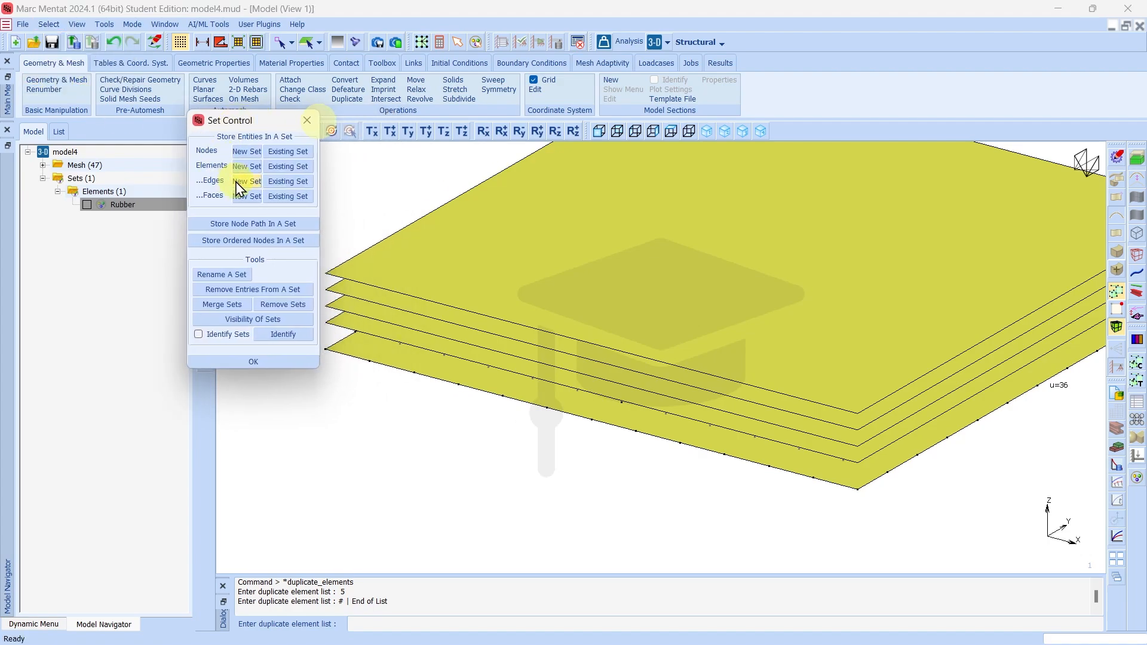
click(245, 166)
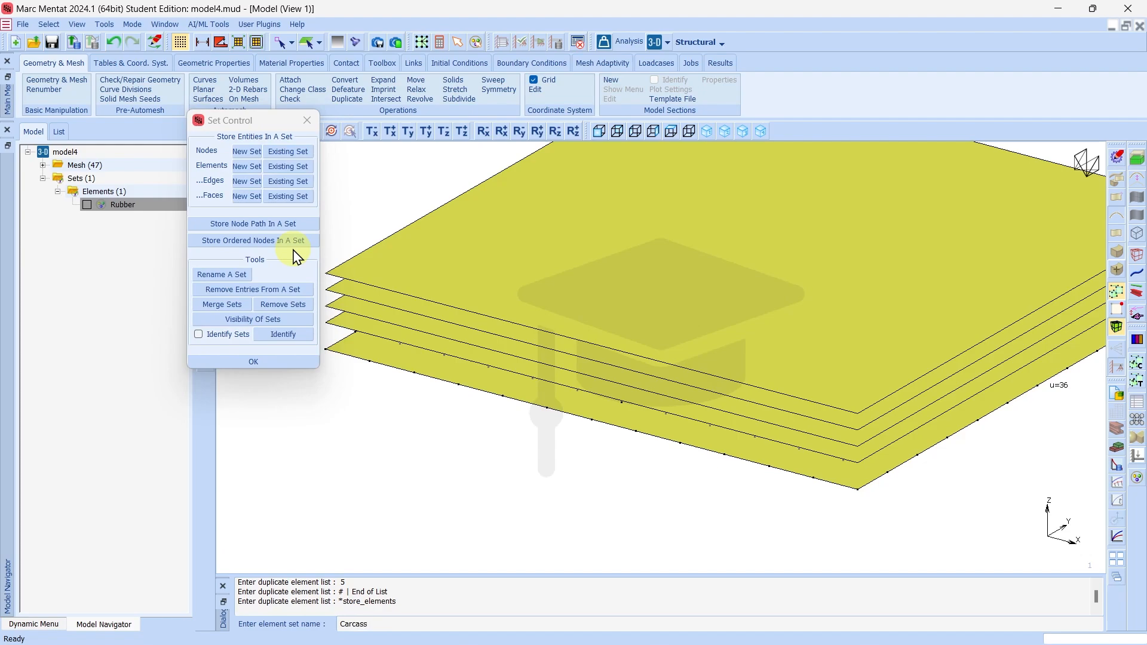
text(Carcass)
key(Return)
click(502, 399)
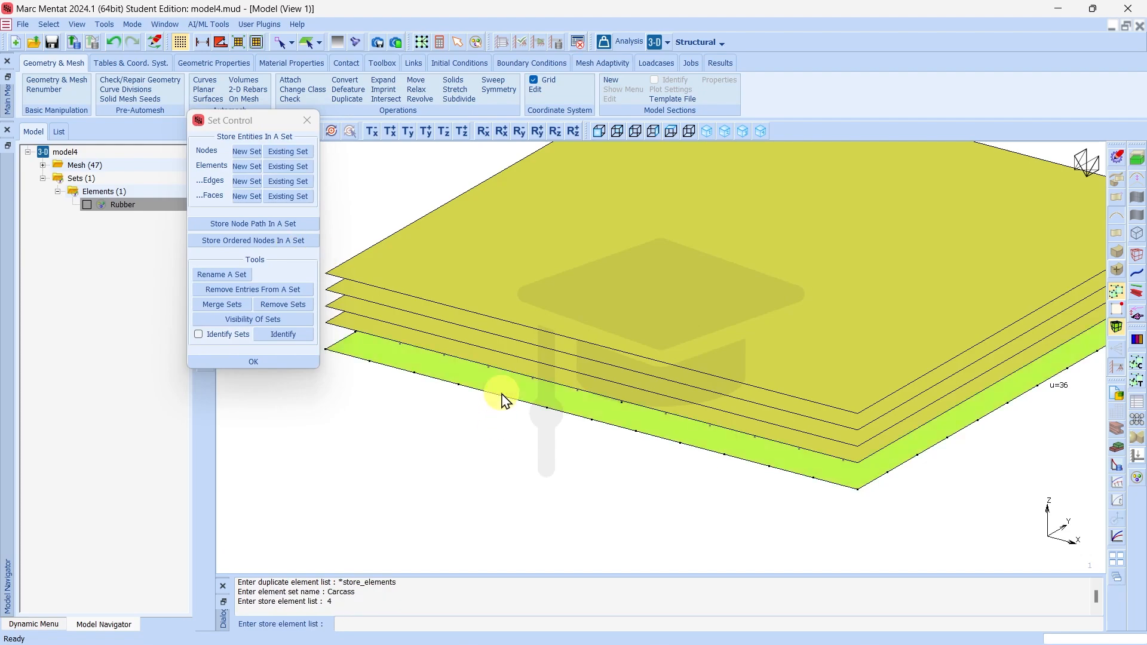
right_click(502, 399)
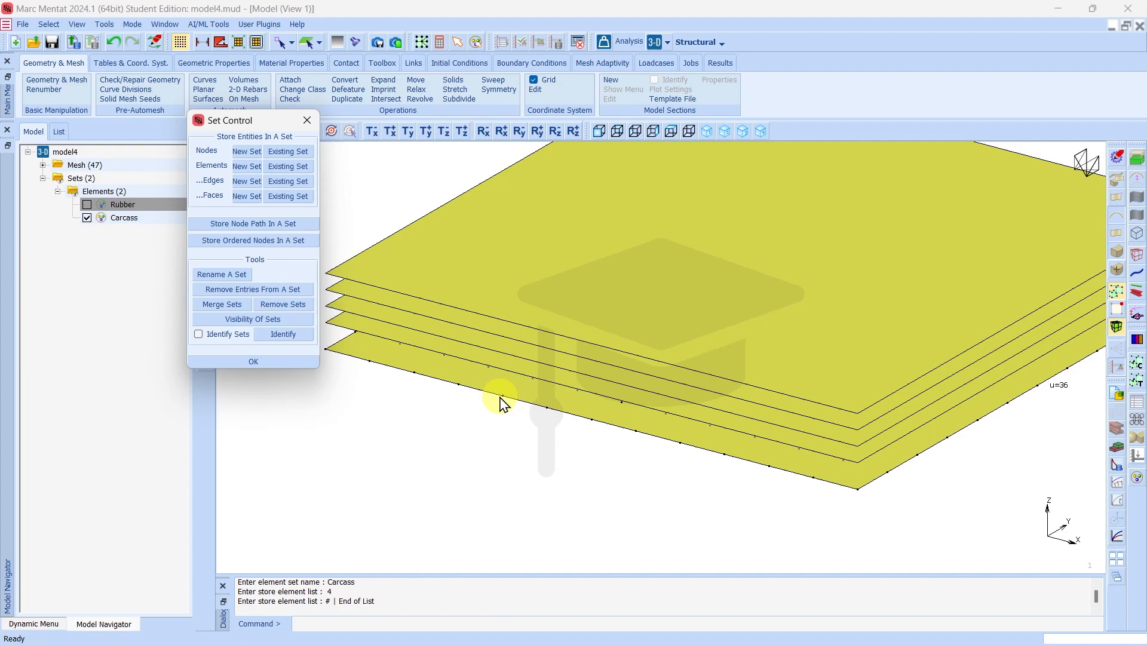
Store the second quad from the bottom, just above the carcass layer, in a new element set named Belt1.
click(246, 167)
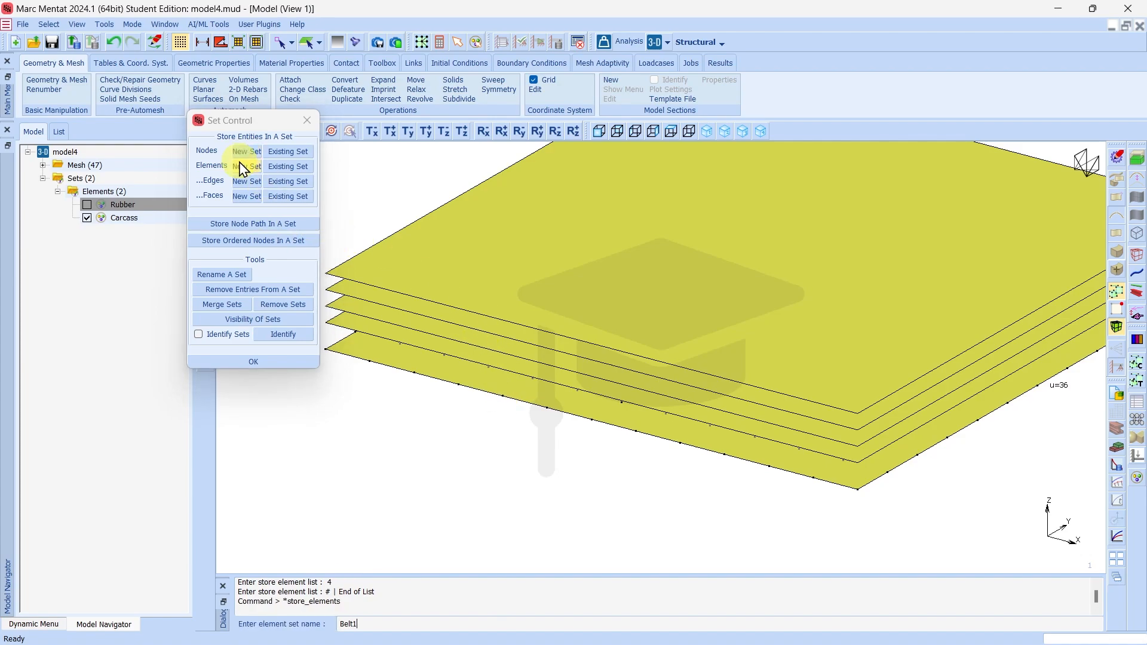
key(Return)
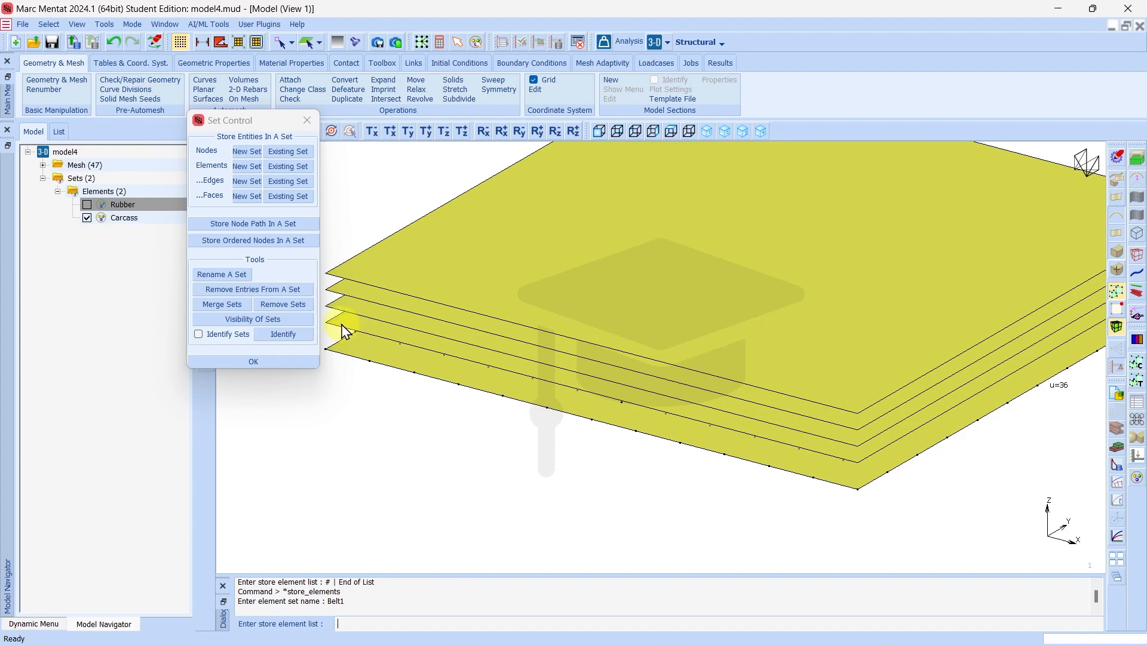
click(346, 332)
right_click(345, 332)
Store the third quad from the bottom in a new element set named Belt2.
click(245, 168)
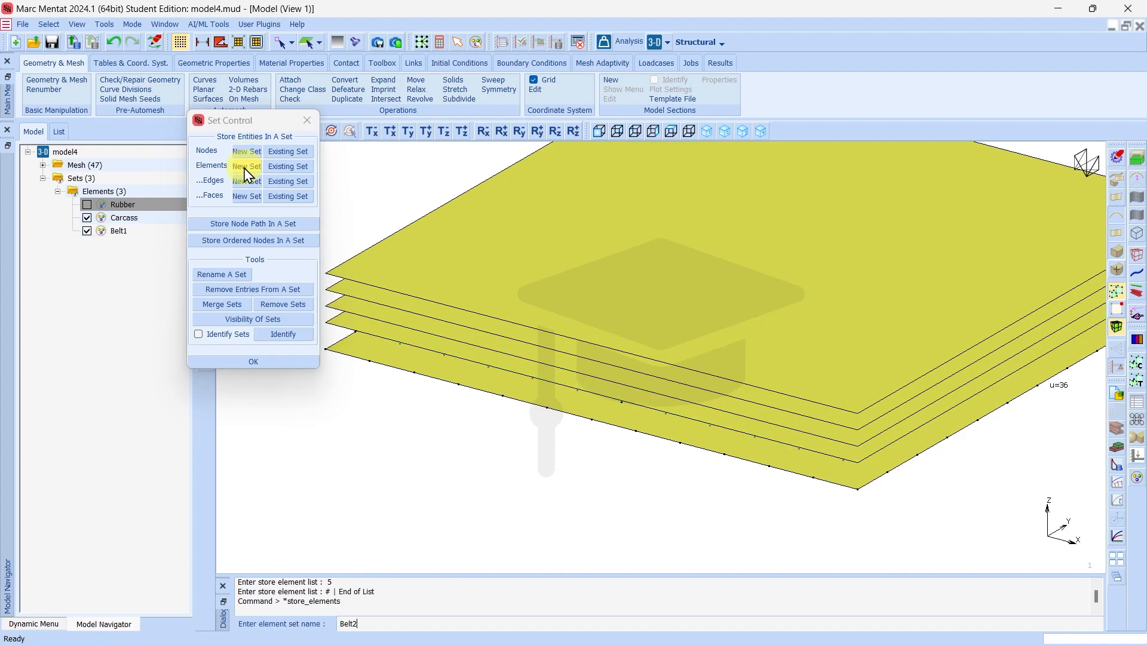
text(Belt2)
key(Return)
click(341, 311)
right_click(341, 311)
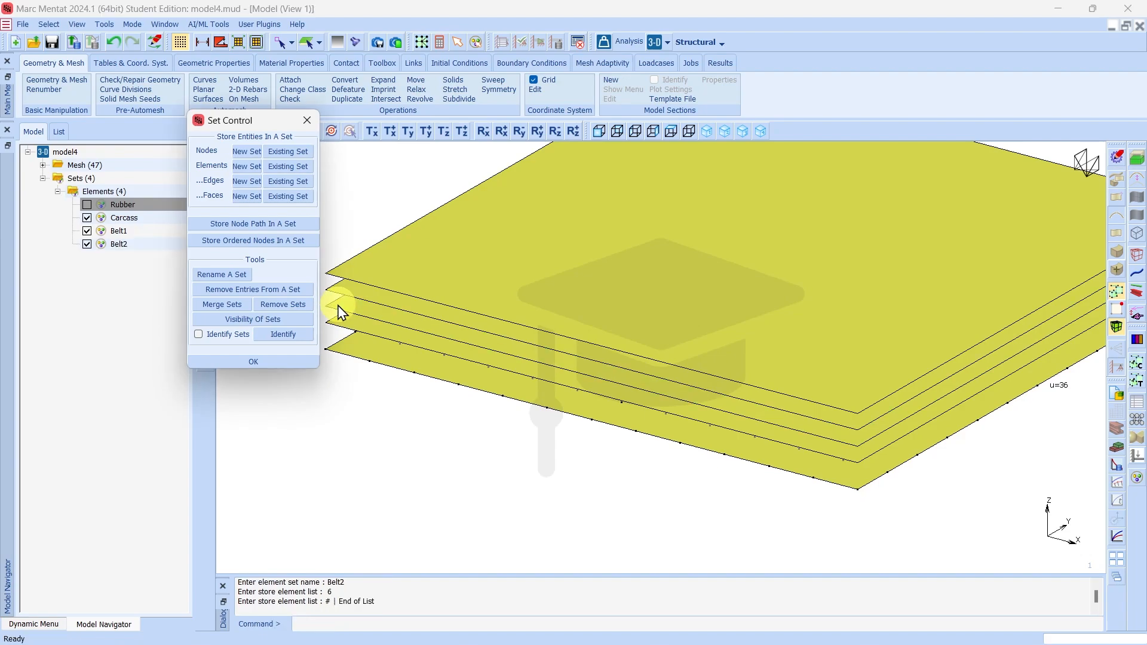
Store the fourth quad from the bottom in a new element set named Belt3.
click(245, 167)
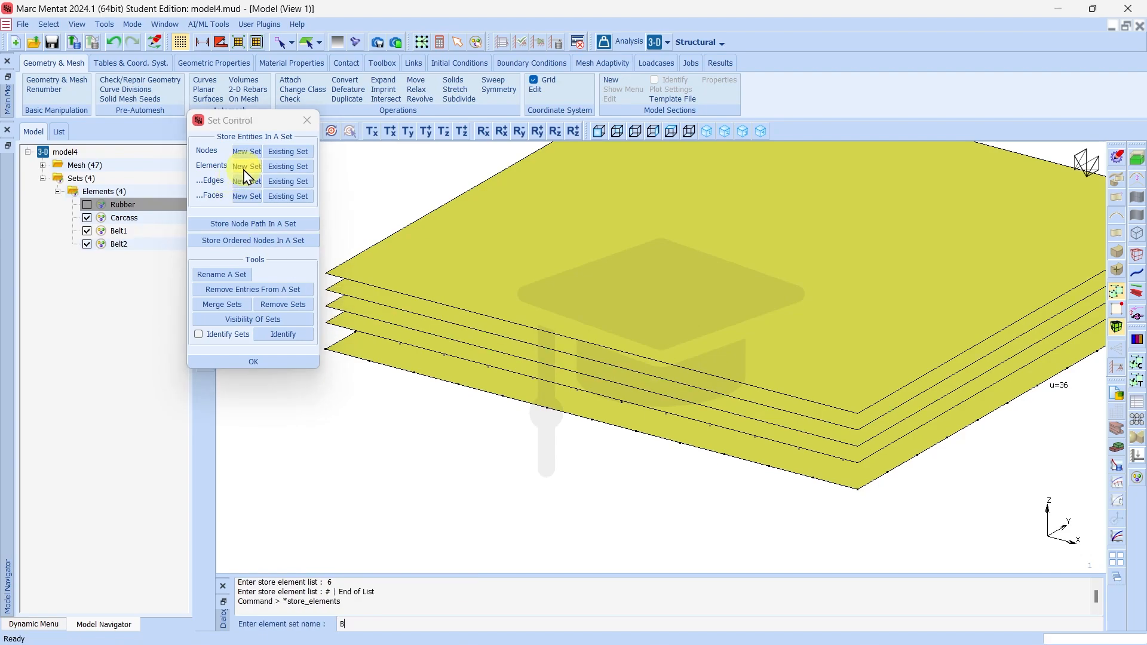
text(Belt3)
key(Return)
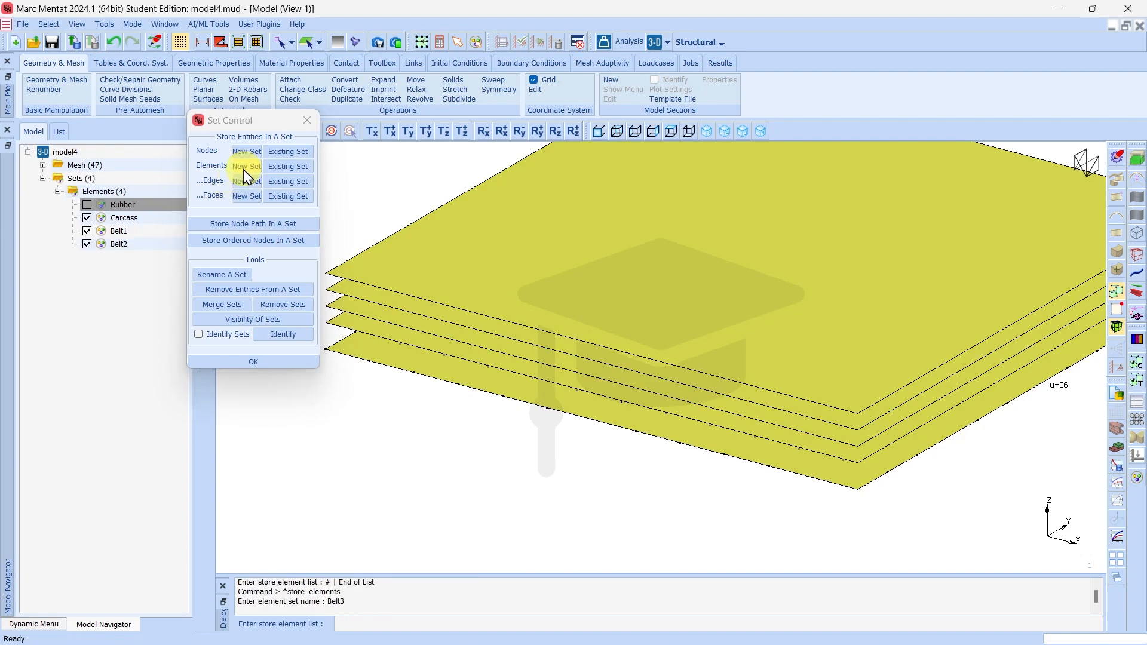
click(338, 294)
right_click(338, 295)
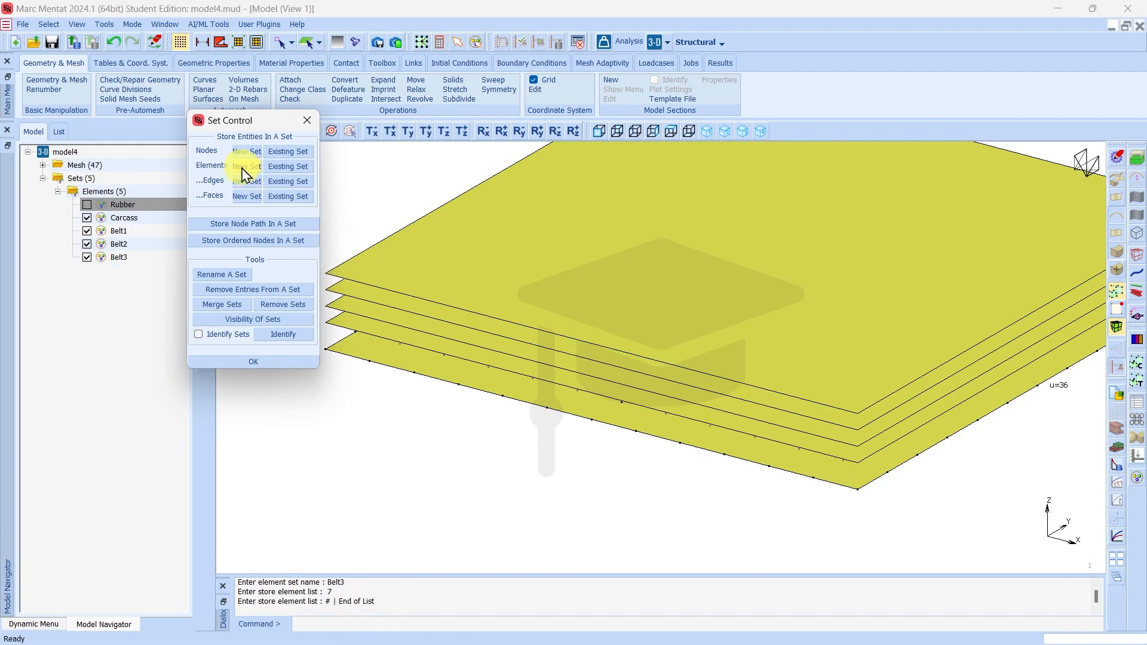
Store the topmost quad in a new element set named Belt4 and close the set controls.
click(245, 167)
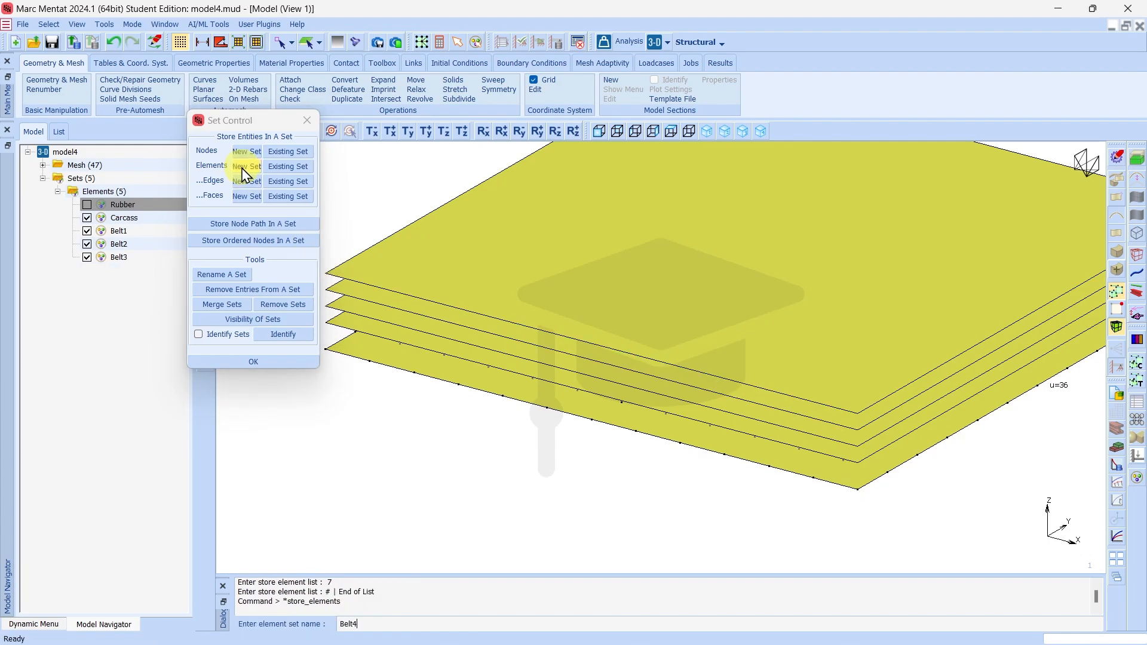
text(Belt4)
key(Return)
click(450, 278)
right_click(421, 304)
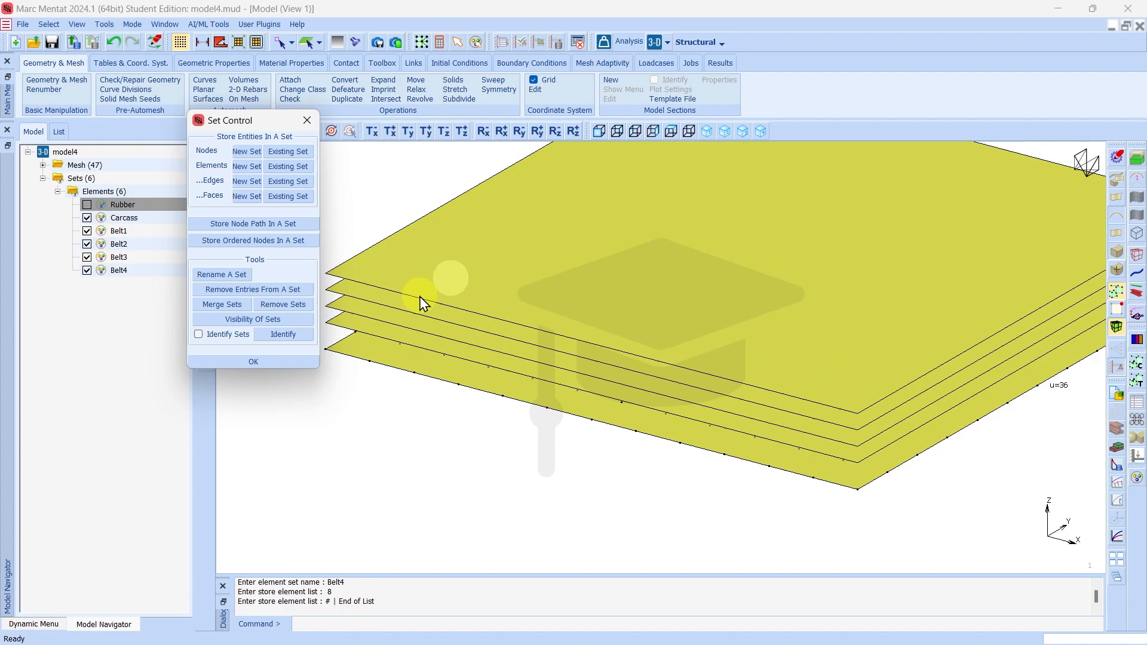
click(284, 361)
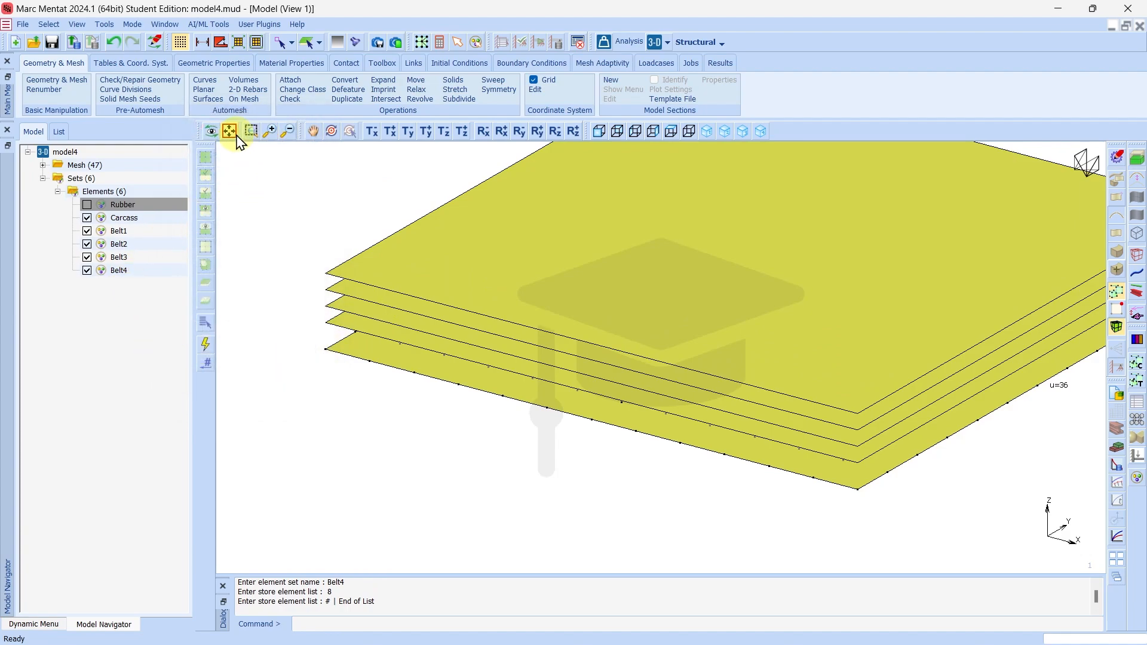
Check the Carcass and Belt1 to Belt4 sets by hiding them one after another and showing them all again.
click(230, 130)
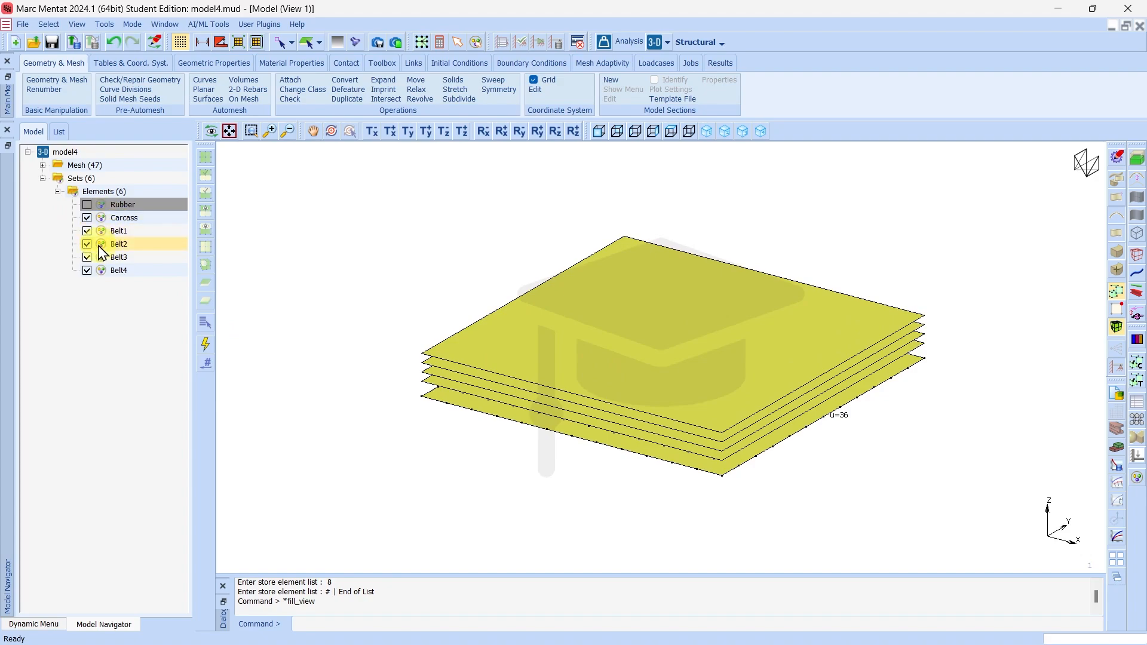
click(87, 217)
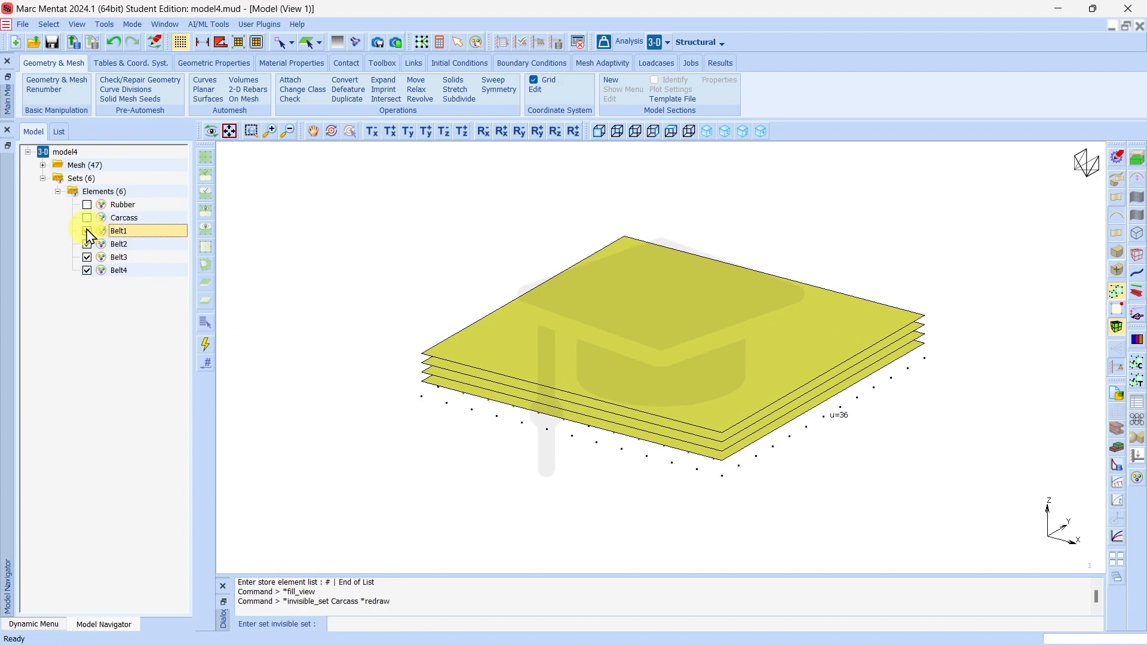
click(87, 230)
click(86, 257)
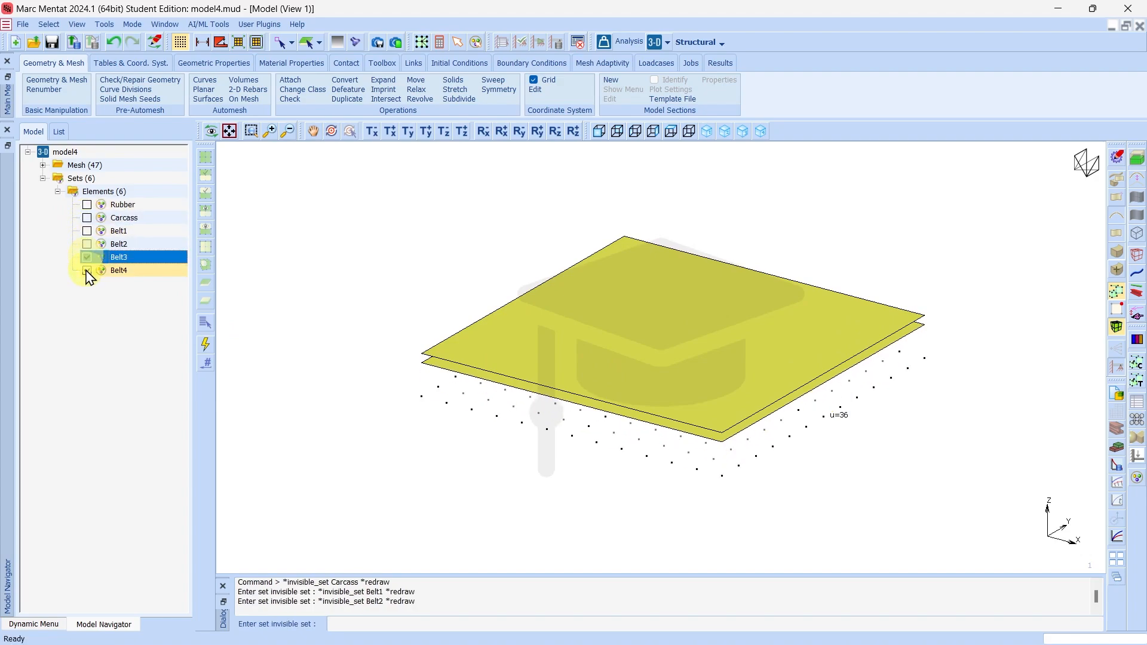
click(87, 270)
click(86, 270)
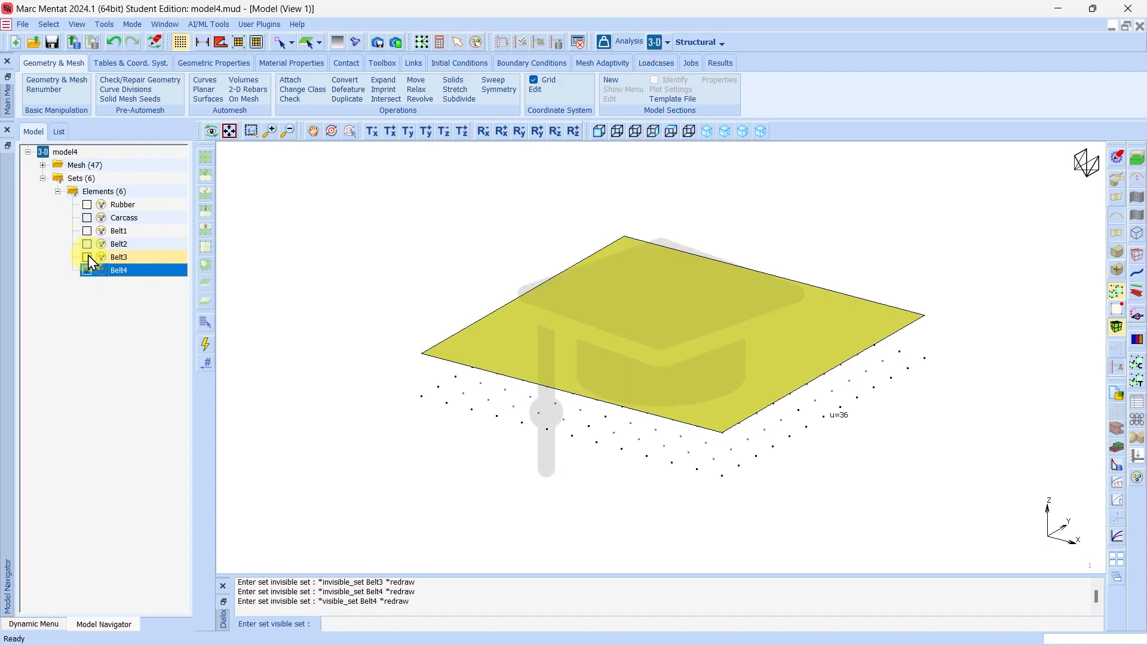
click(87, 257)
click(87, 244)
click(88, 230)
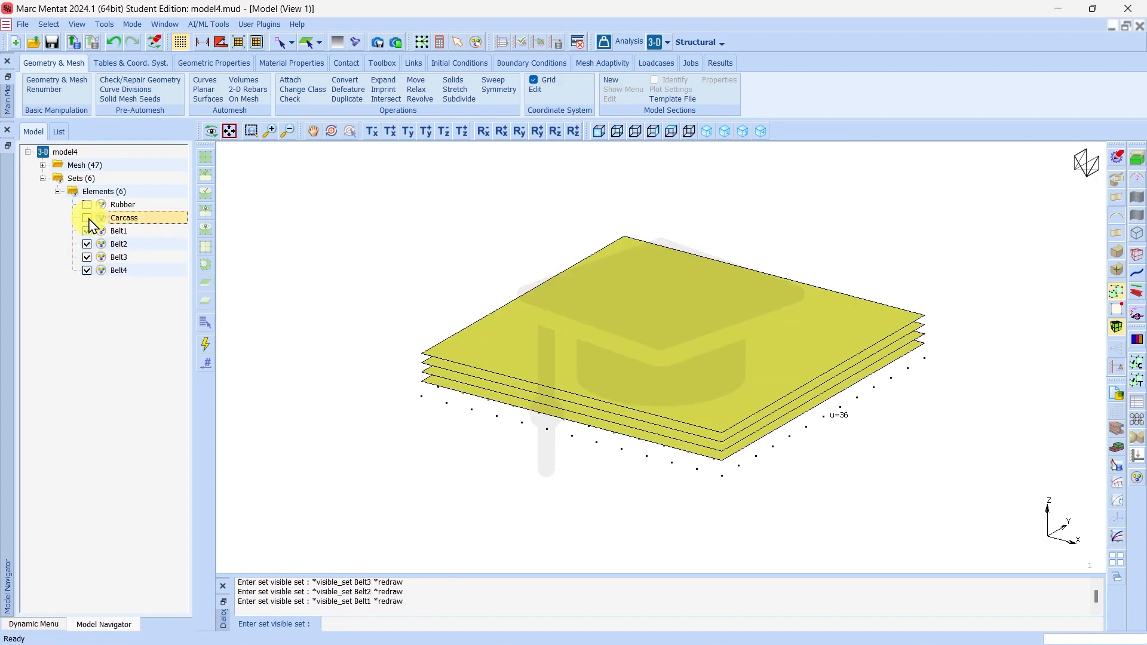
click(87, 217)
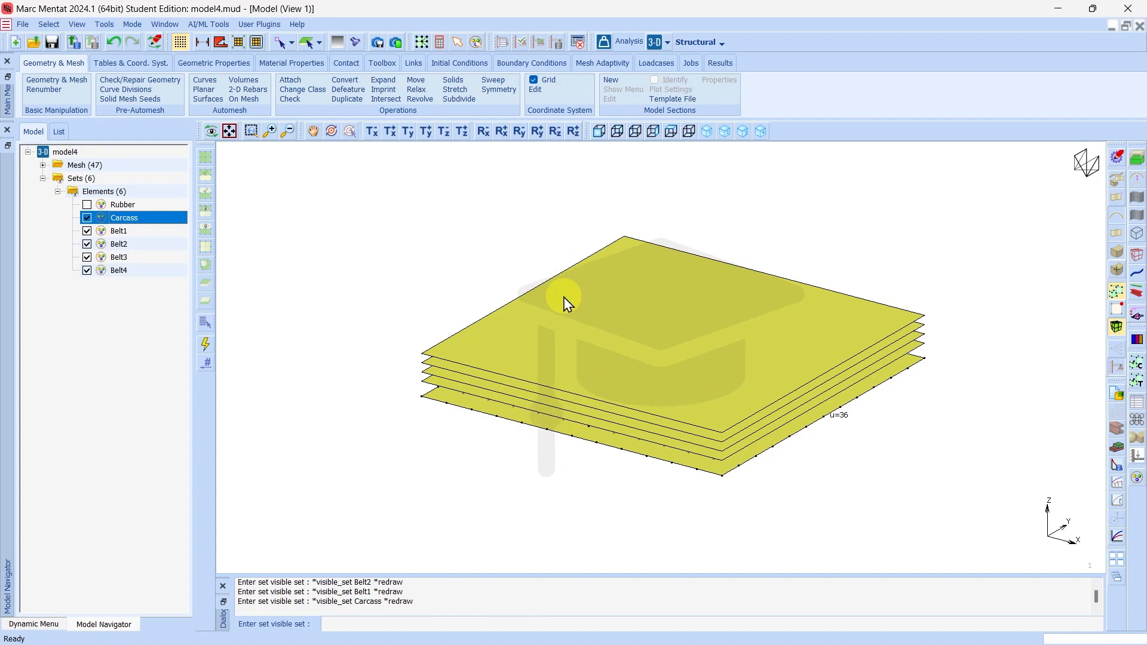
Duplicate all visible reinforcement quads 12 mm along Z with 1 repetition and briefly show the Rubber set to check the layer positions.
click(355, 100)
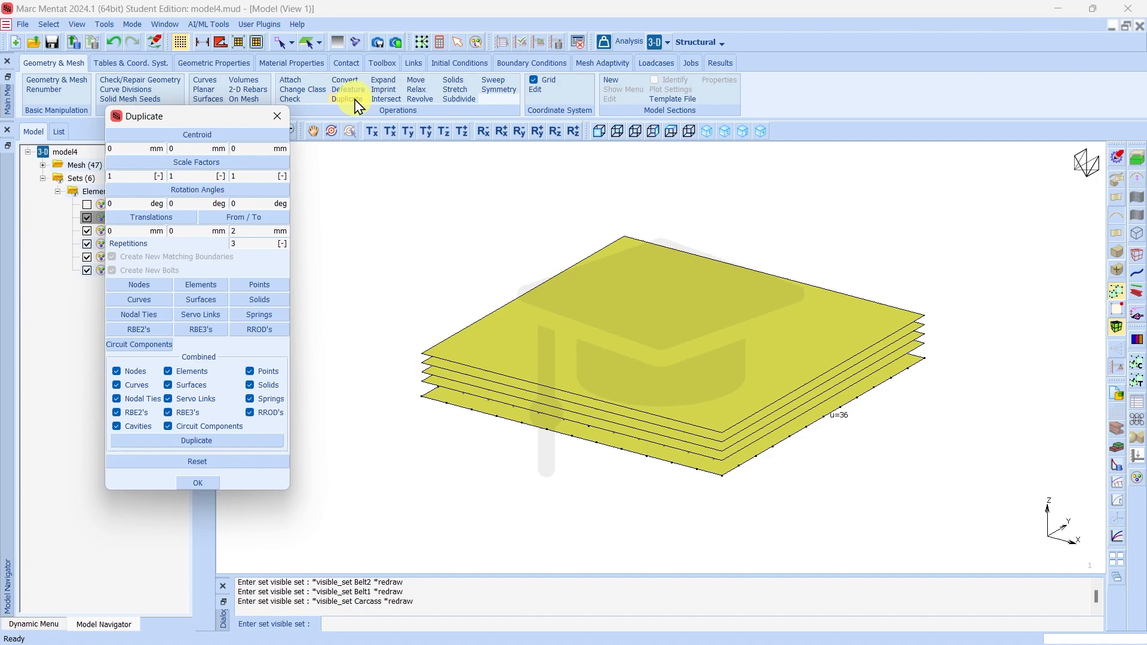
click(232, 243)
click(243, 231)
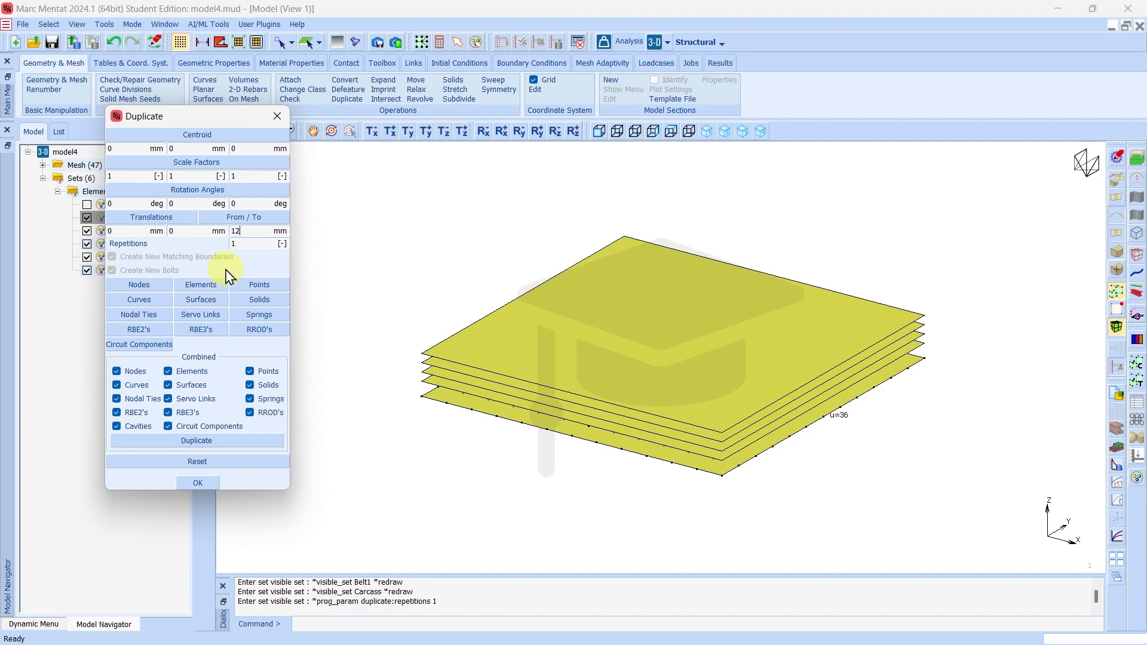
click(199, 285)
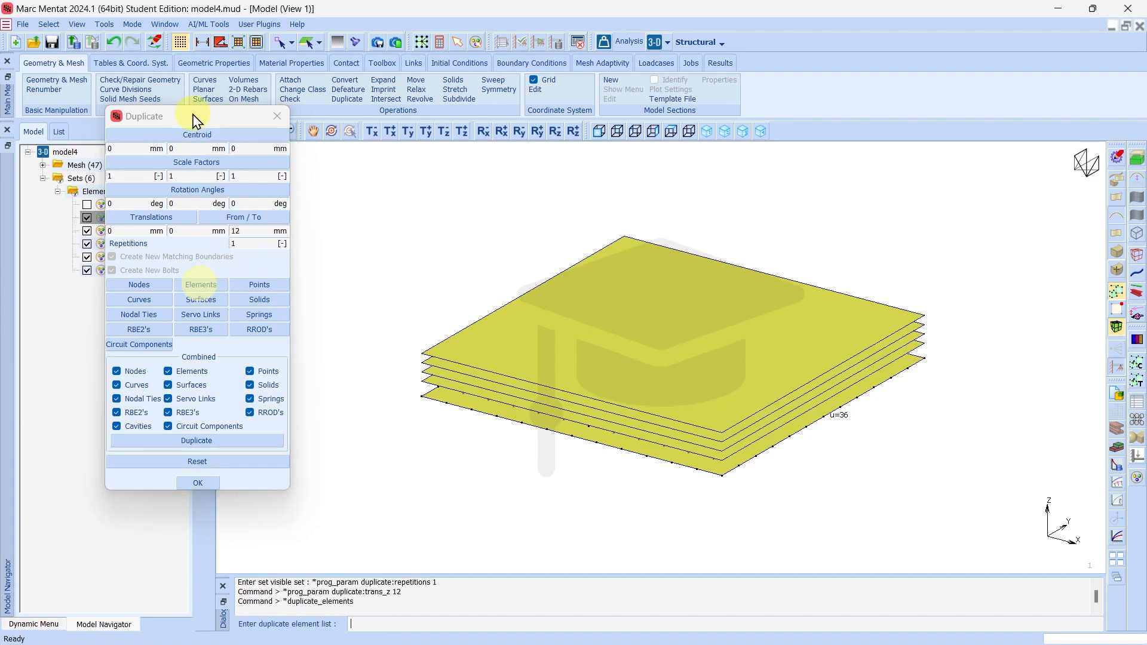
drag(196, 118, 1039, 103)
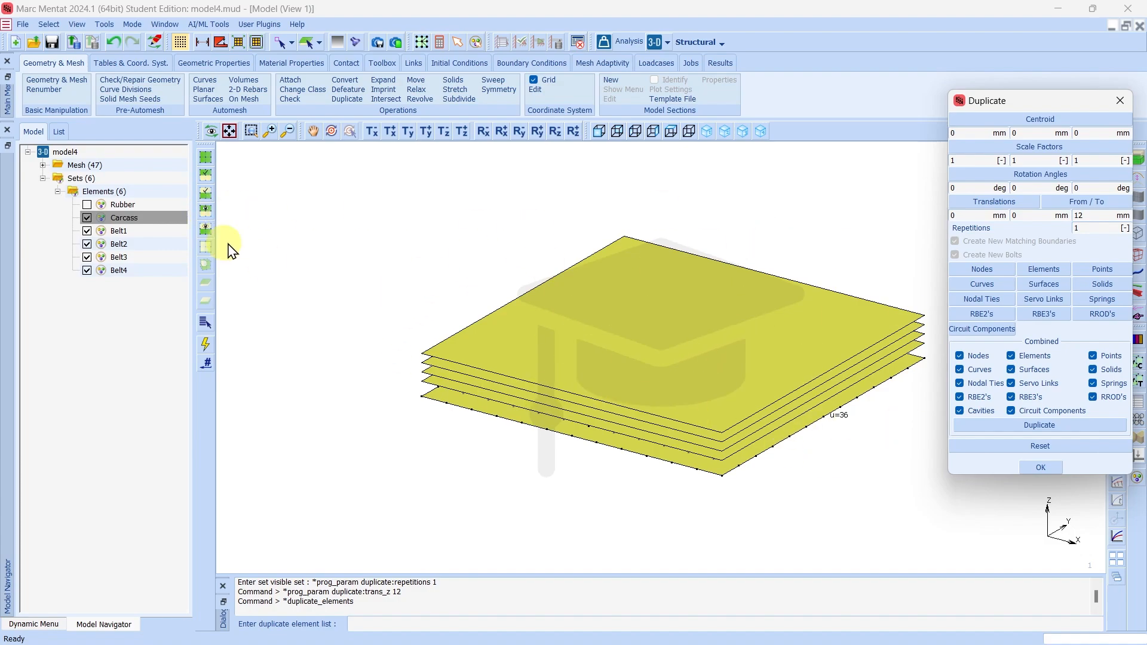
click(206, 217)
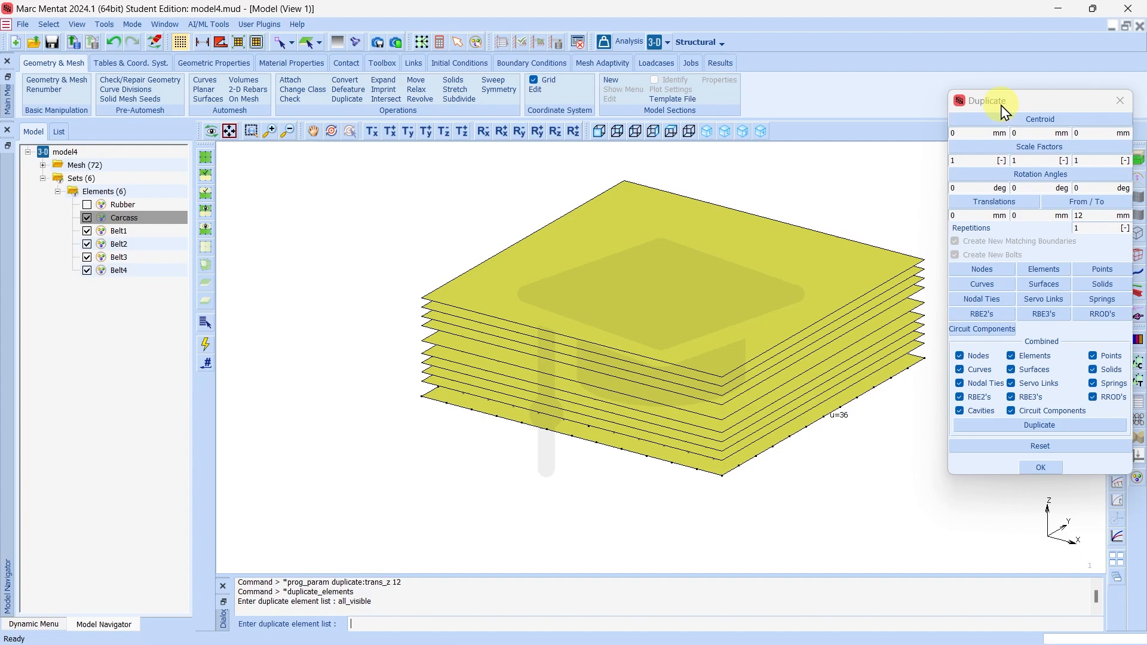
click(87, 204)
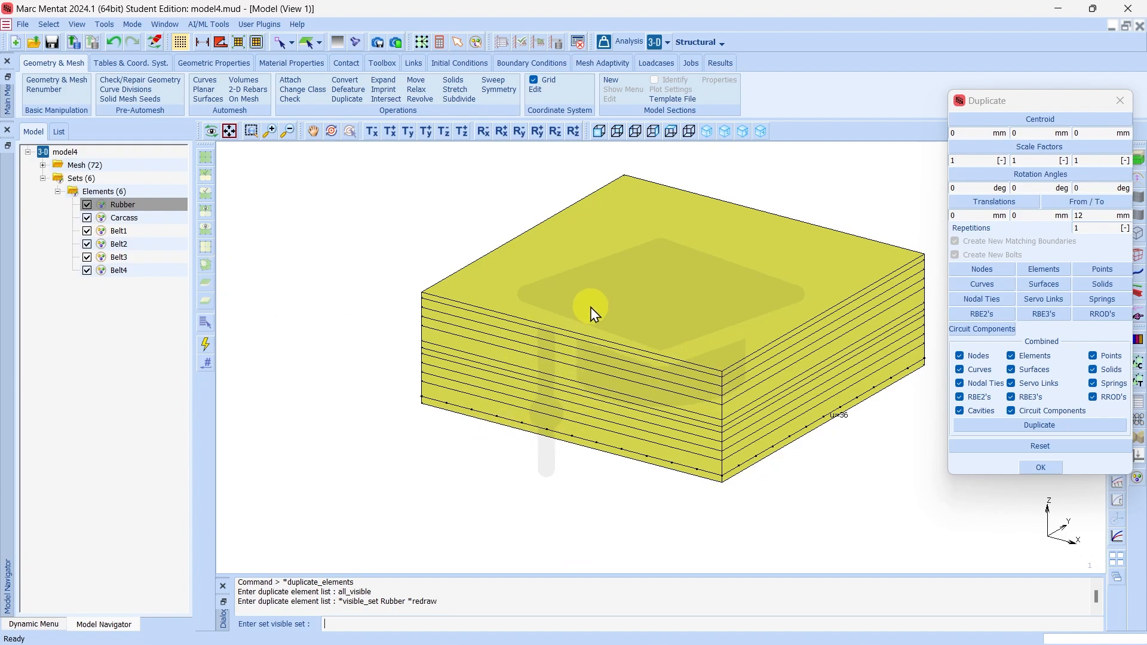
click(87, 205)
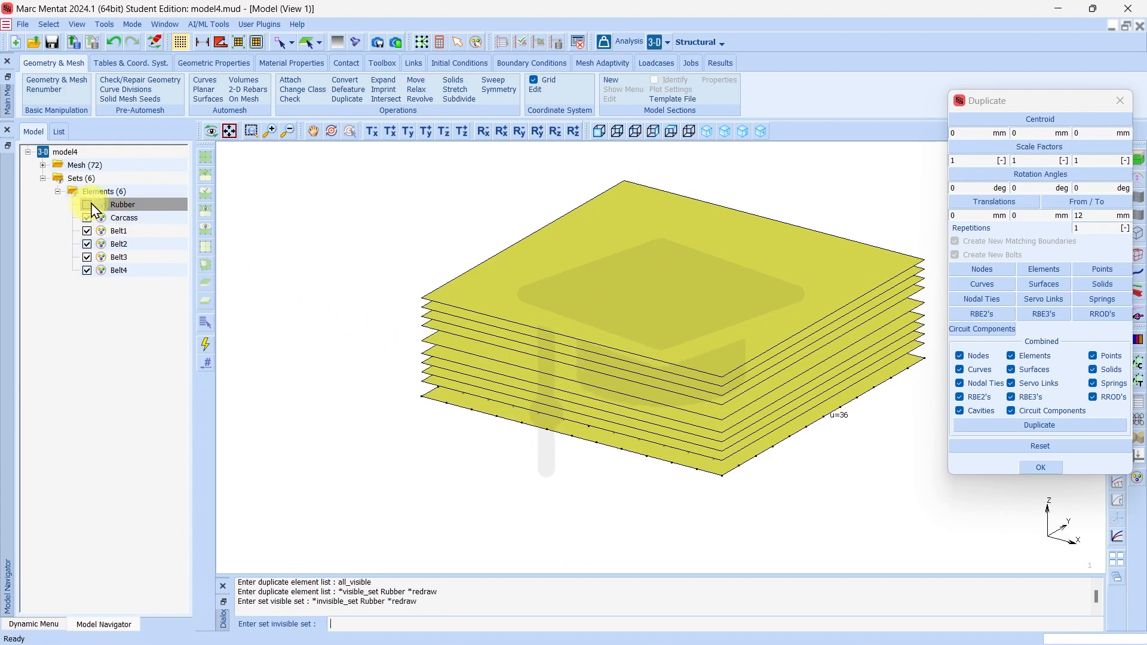
Store the five lower reinforcement quads in a new element set named L1.
click(51, 24)
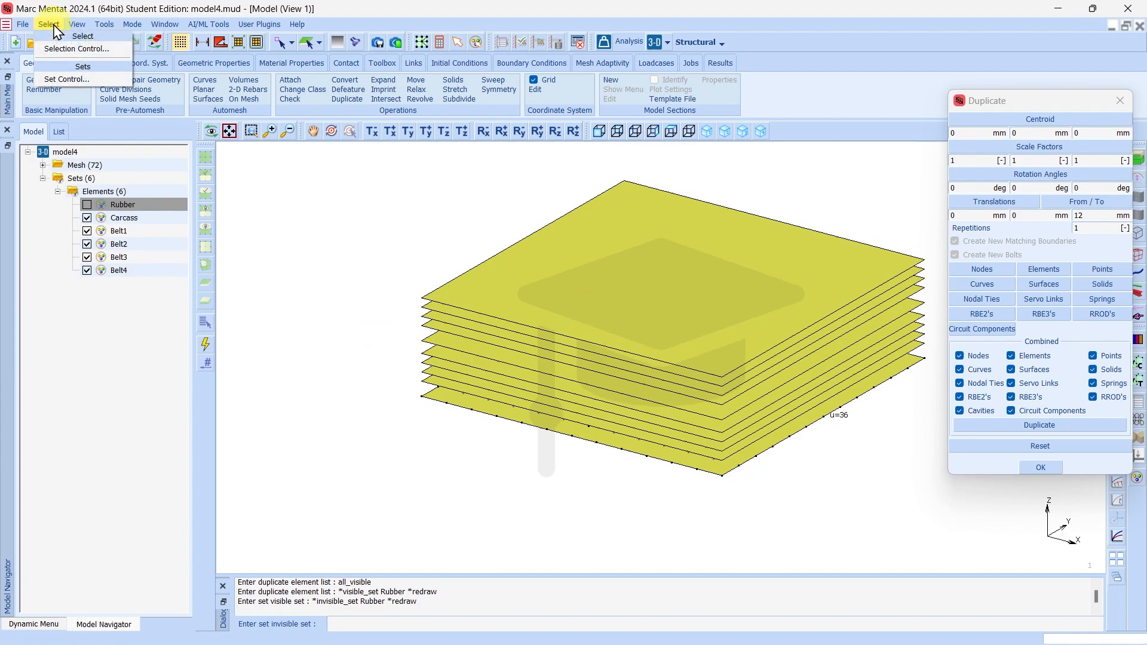
click(66, 79)
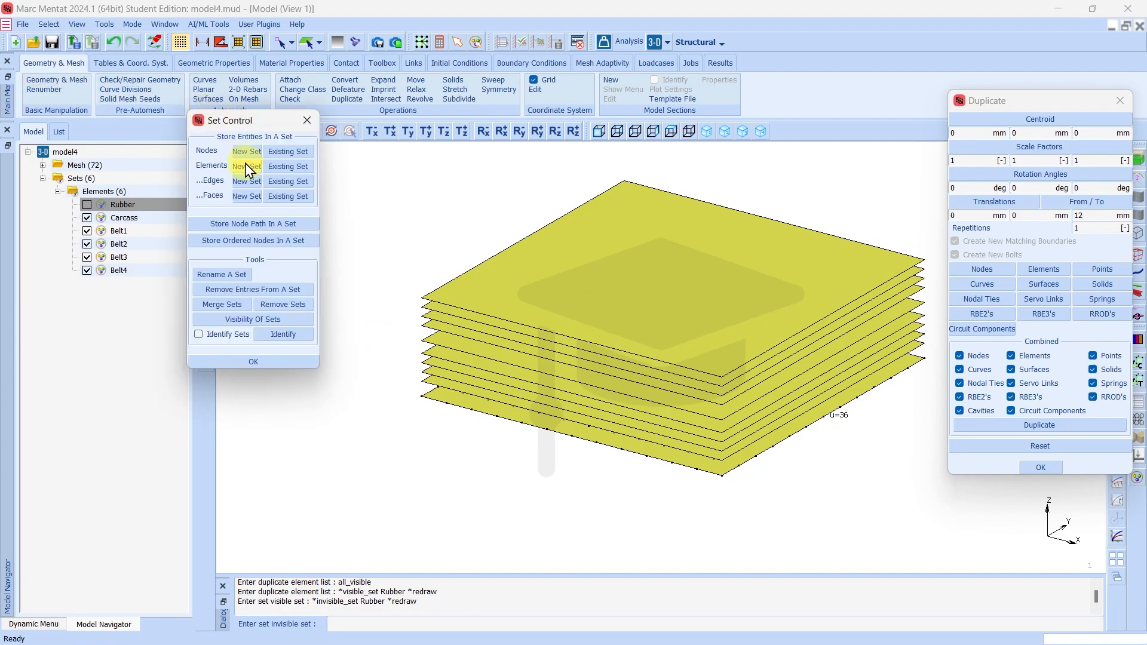
click(245, 166)
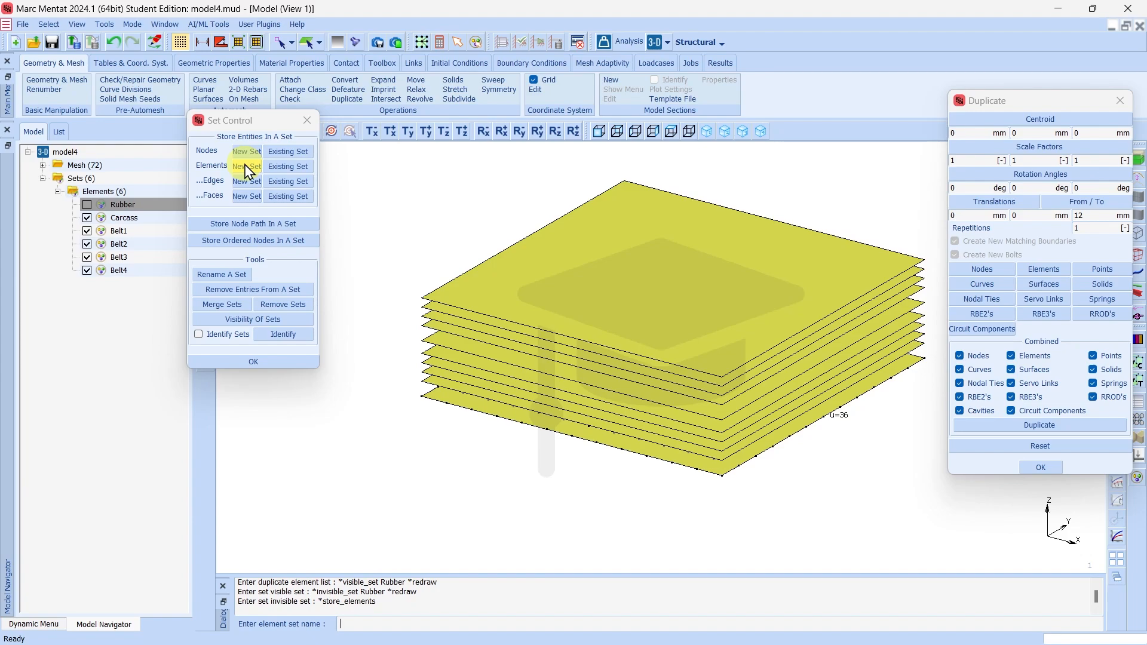
text(L1)
key(Return)
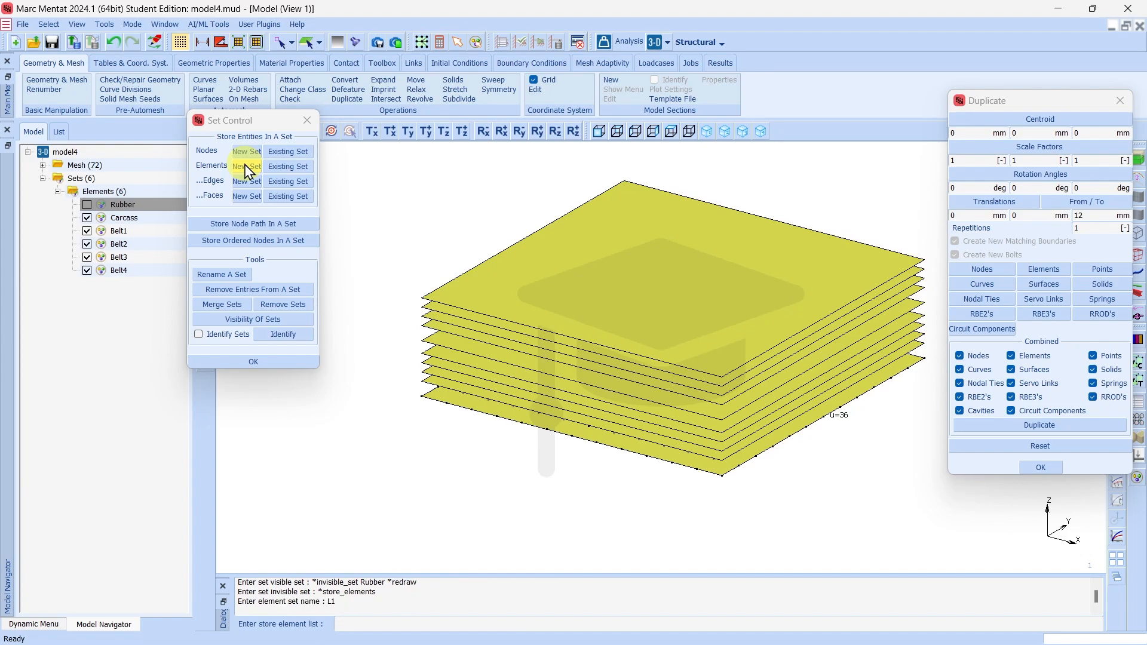
scroll(564, 443, up, 3)
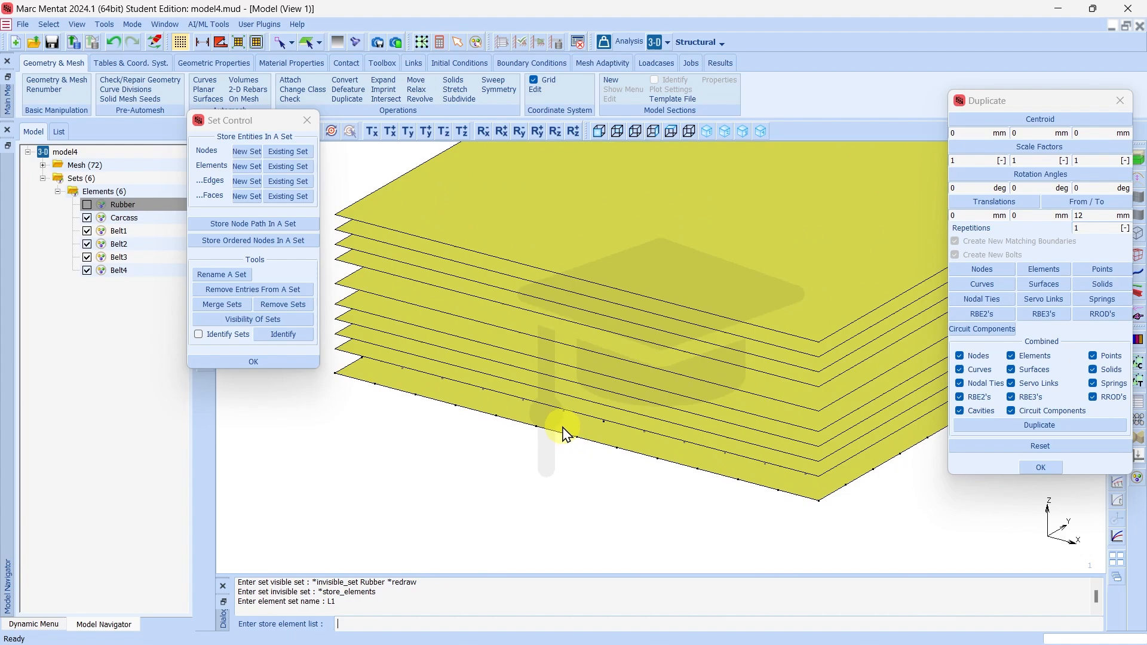
click(439, 385)
click(441, 379)
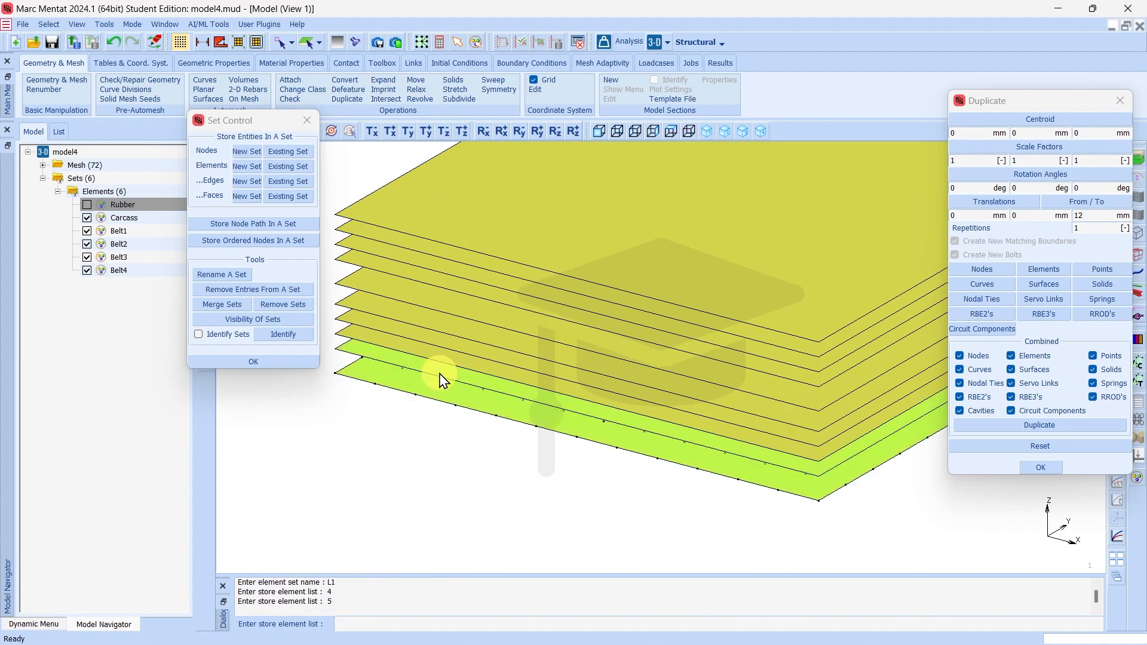
click(443, 362)
click(446, 347)
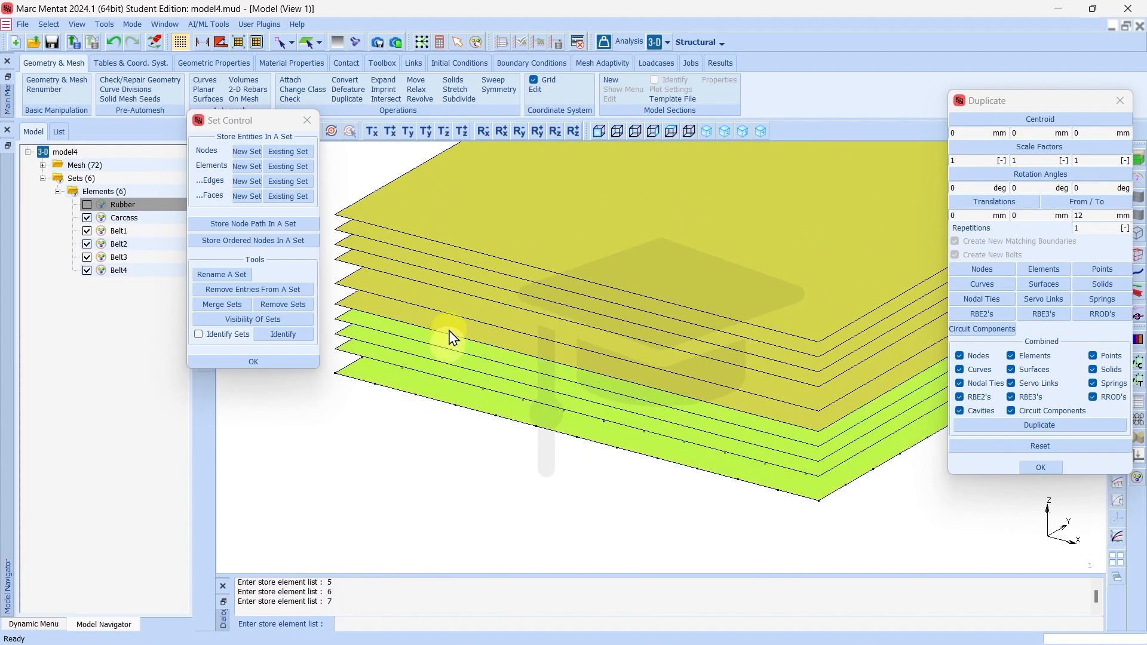
click(449, 336)
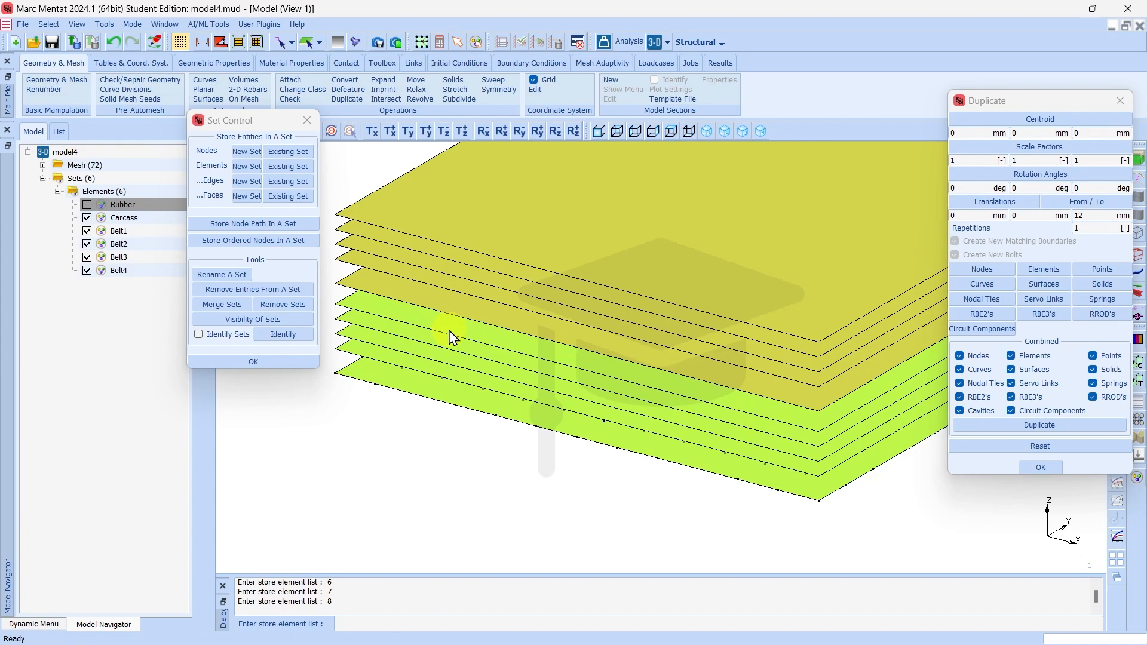
right_click(397, 432)
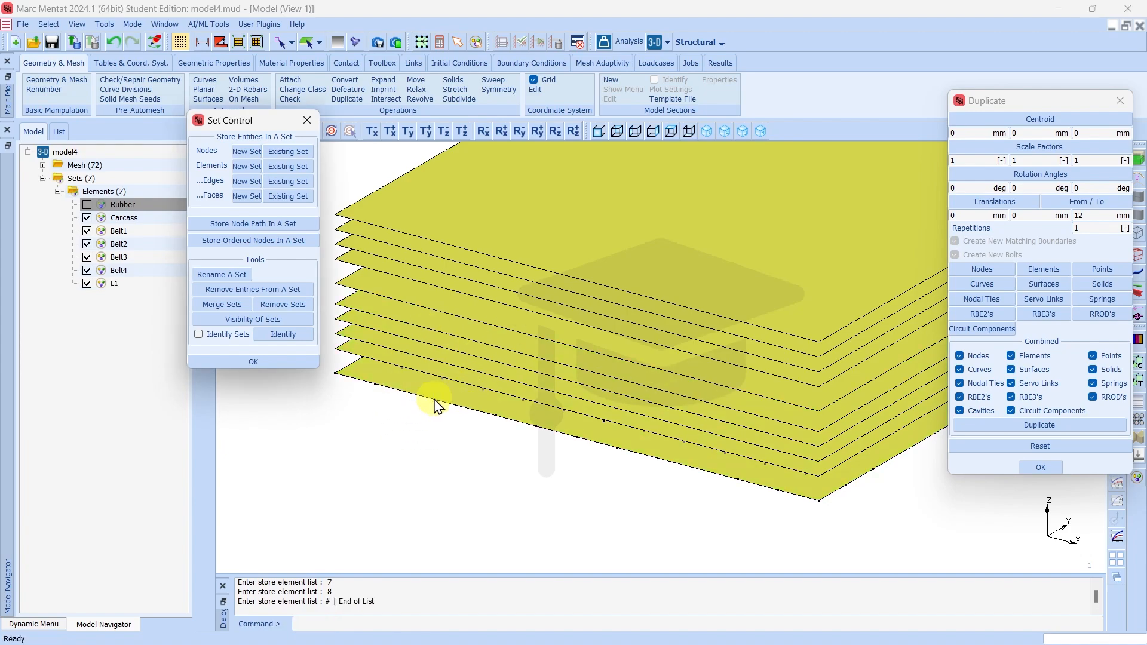
Show the Rubber set, add the lower rubber block to the existing L1 set and close the set controls.
click(87, 204)
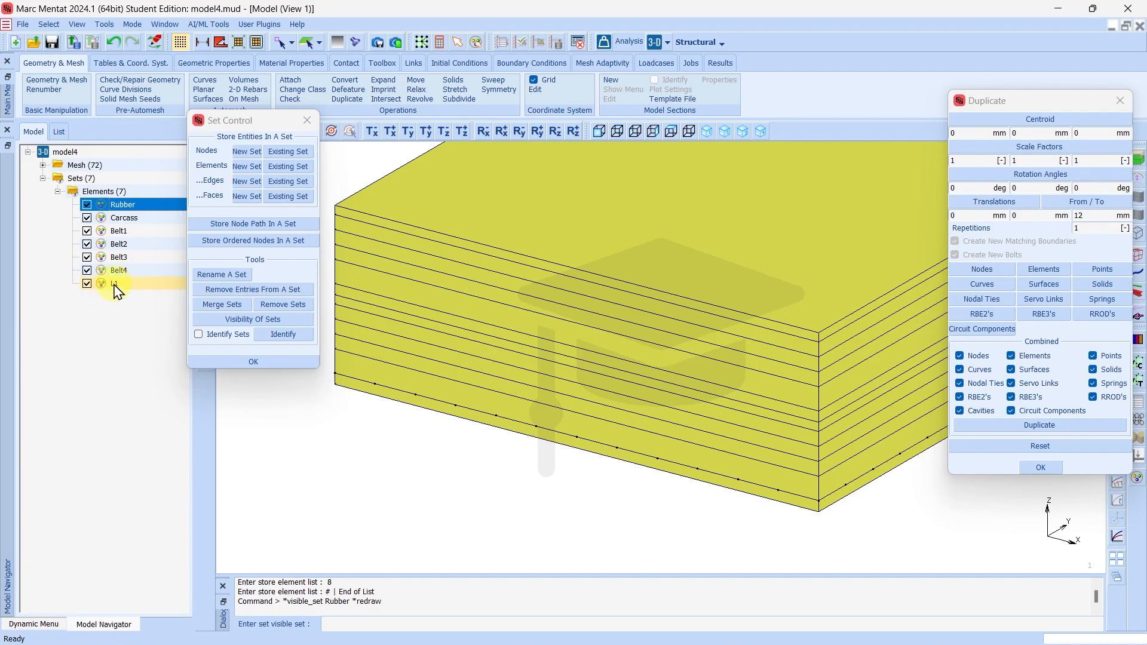
click(282, 174)
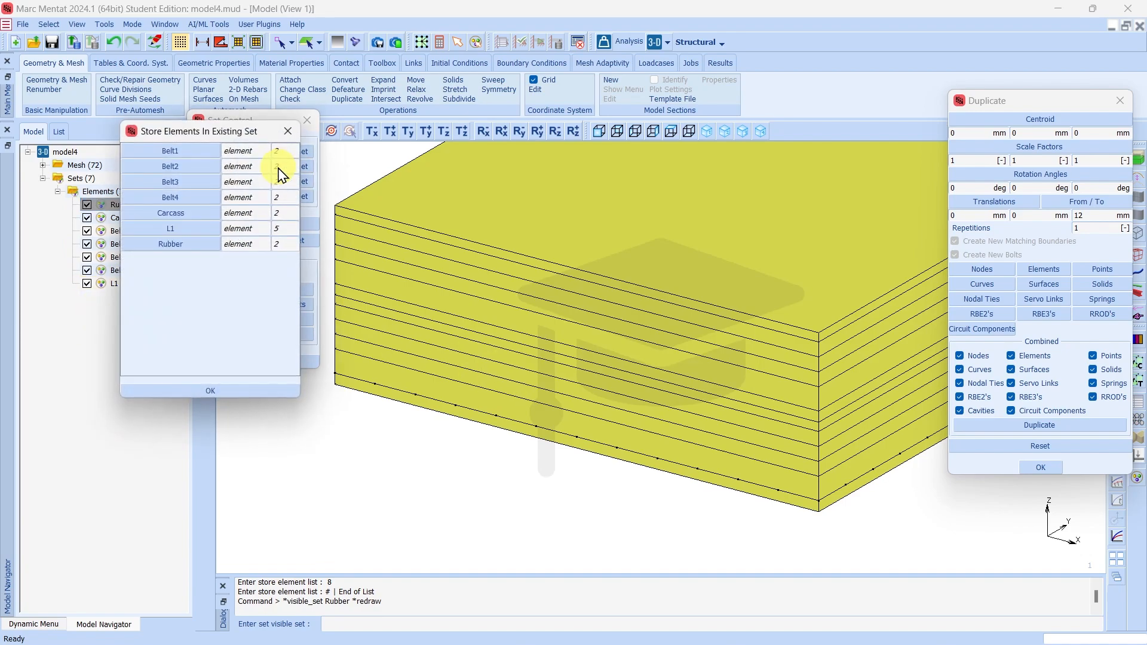
click(171, 233)
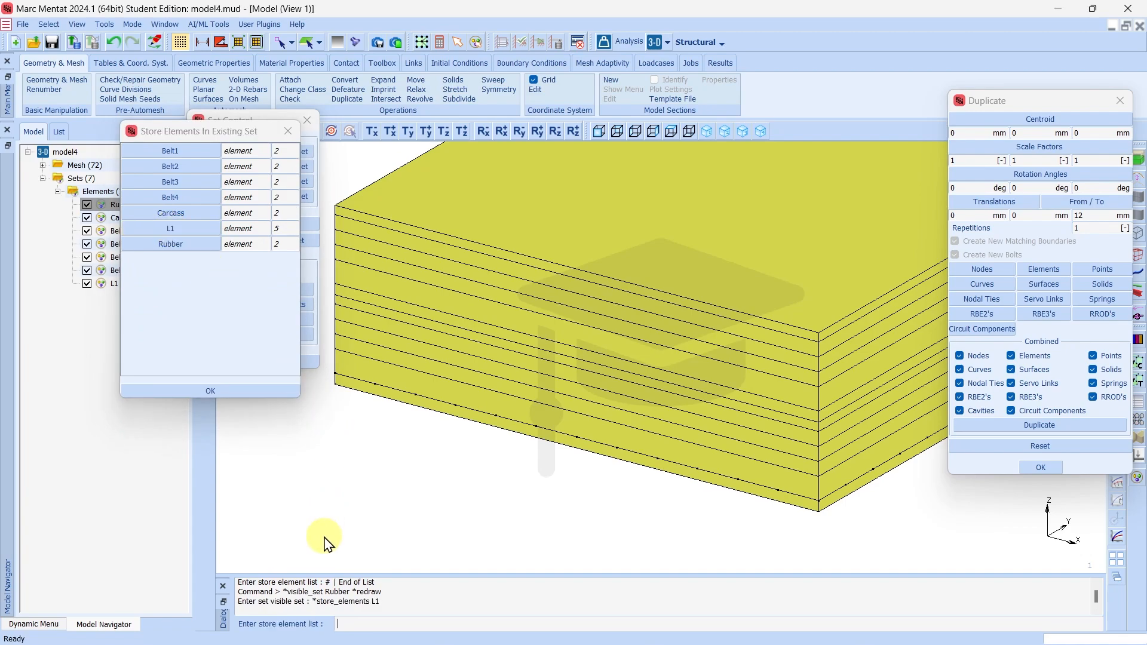
click(534, 417)
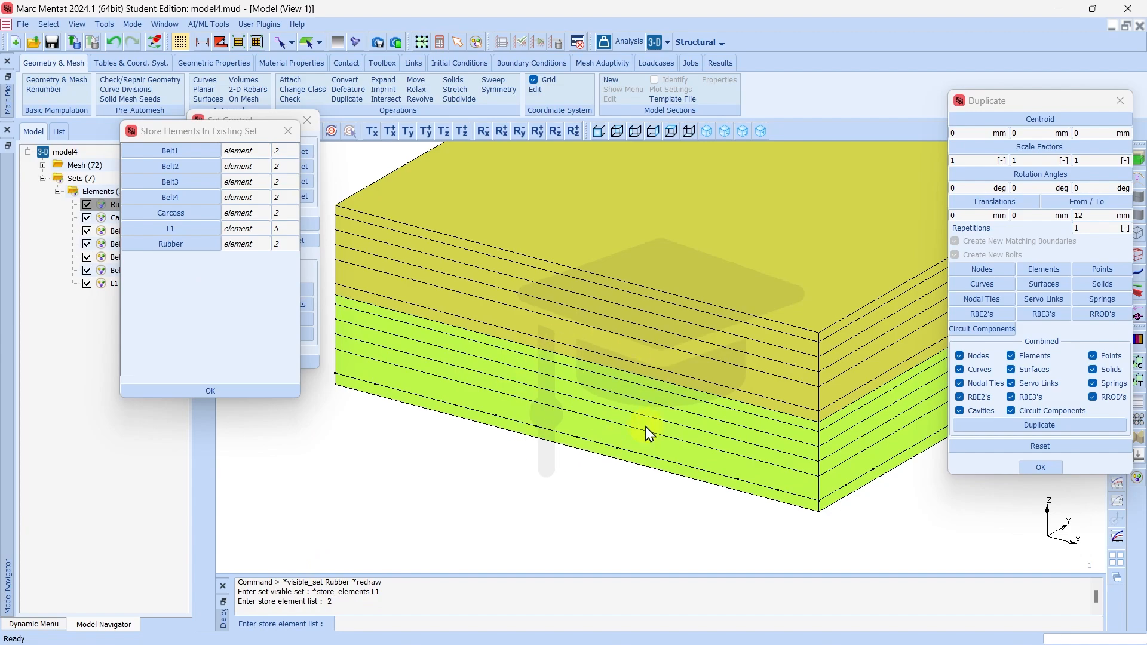
right_click(412, 488)
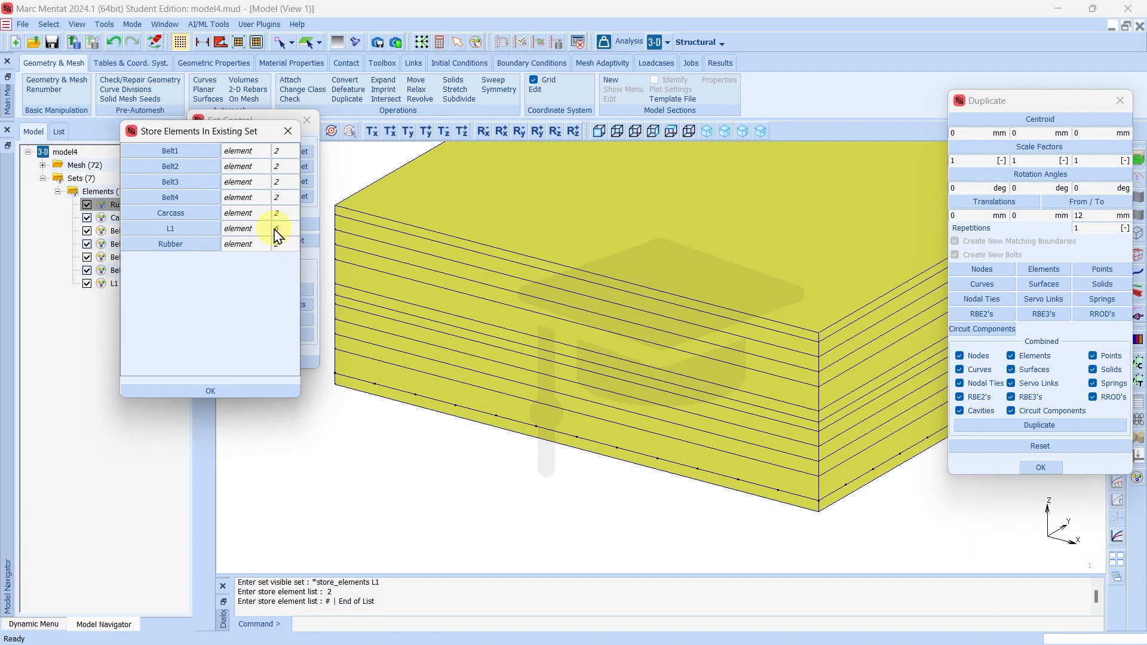
click(209, 391)
click(251, 362)
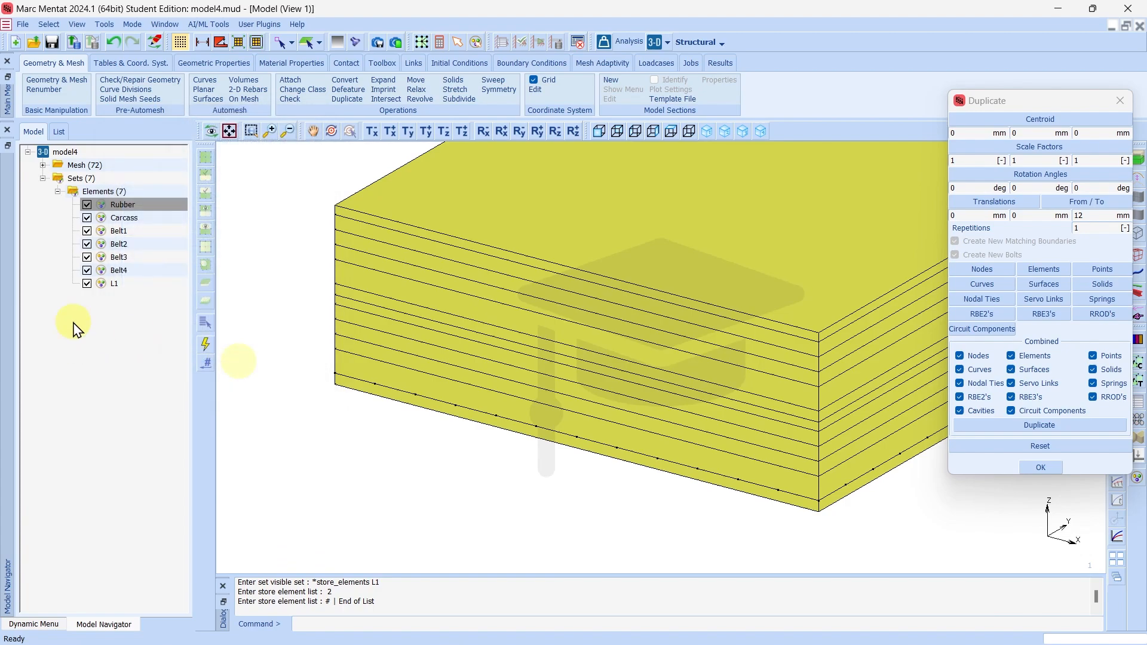
Hide the L1 set and store all visible elements in a new element set named L2.
click(87, 283)
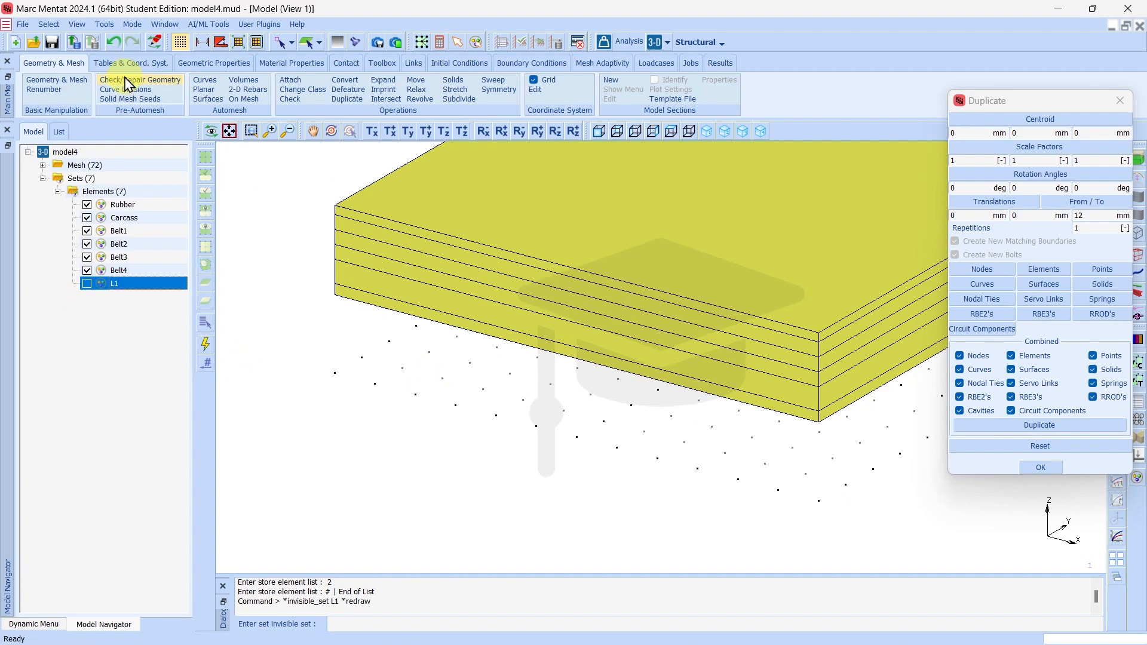
click(48, 24)
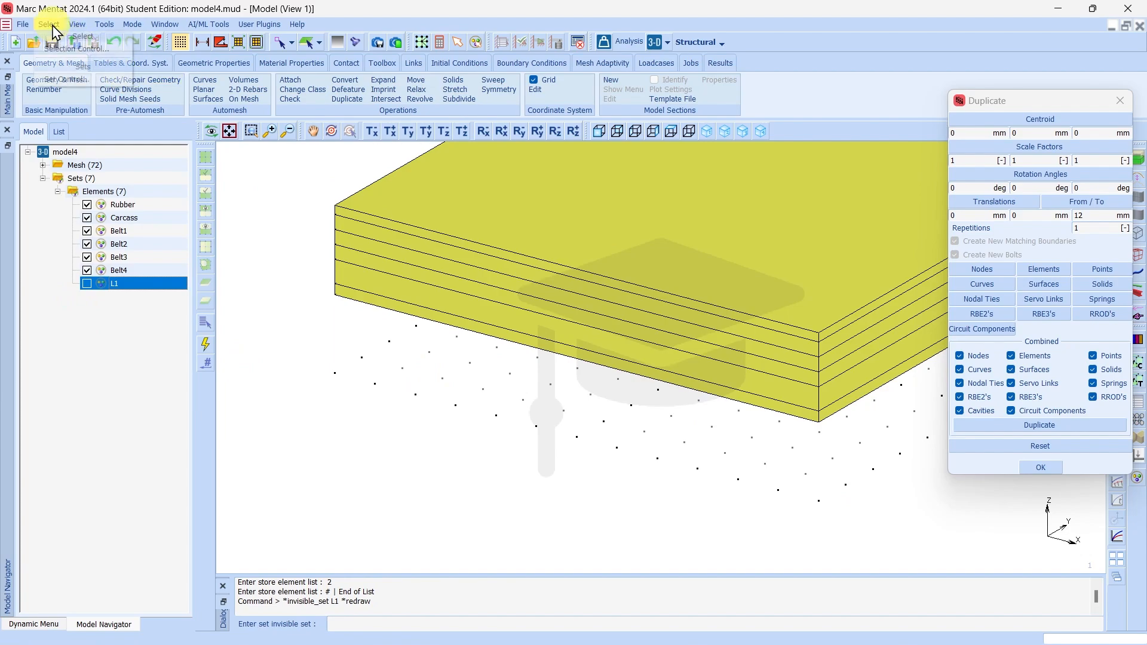
click(73, 79)
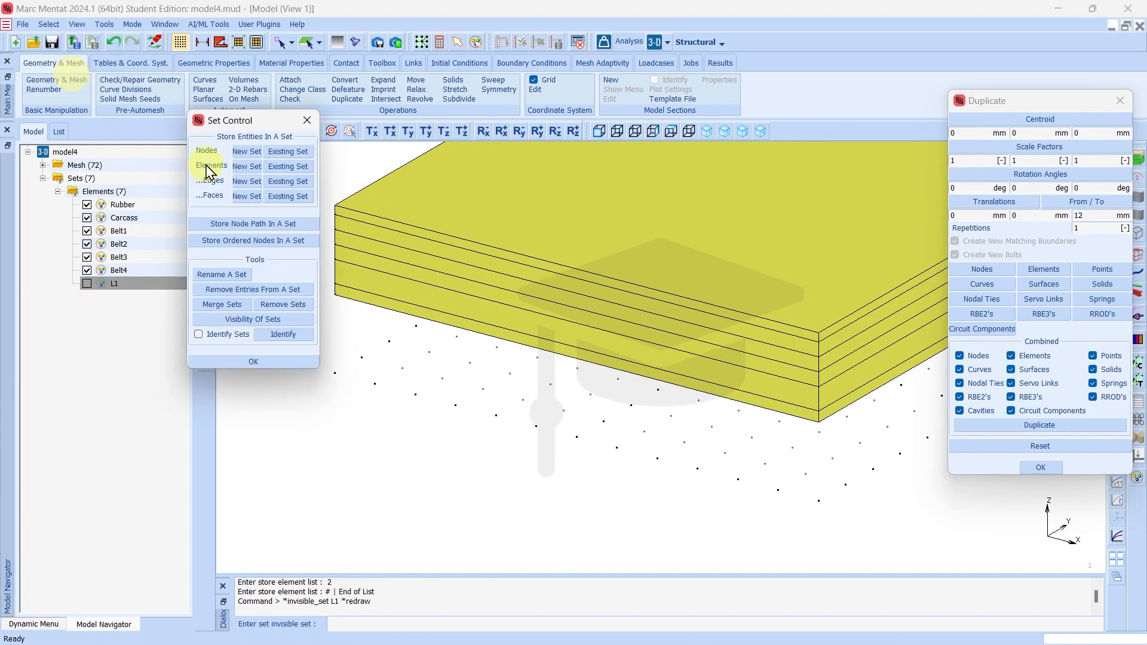
click(246, 167)
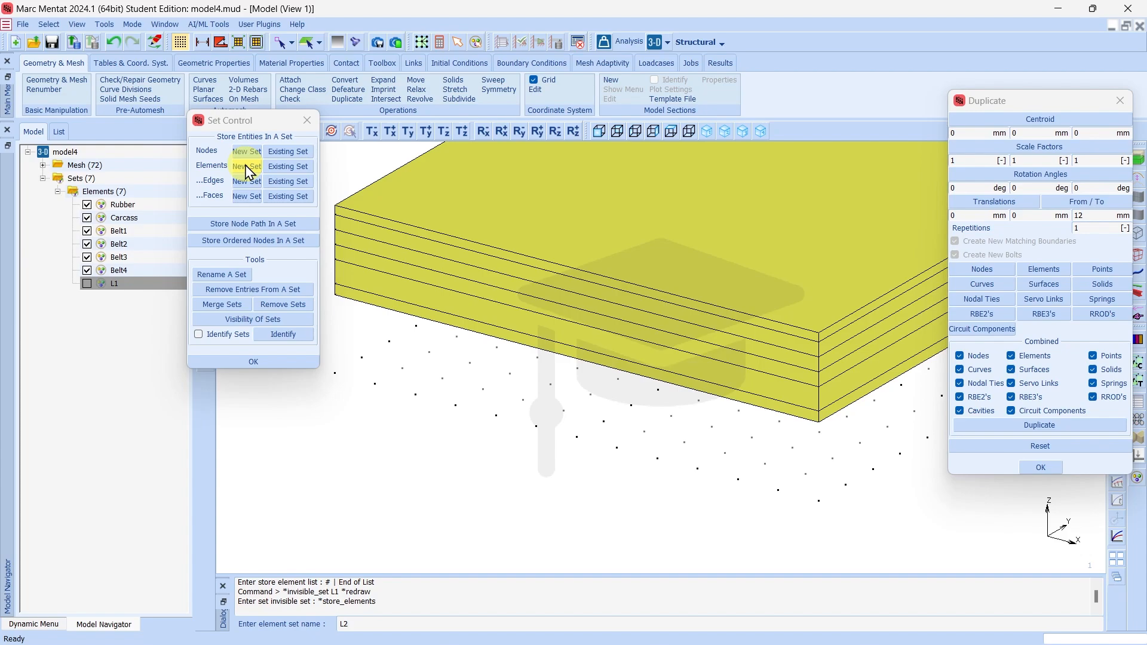
key(Return)
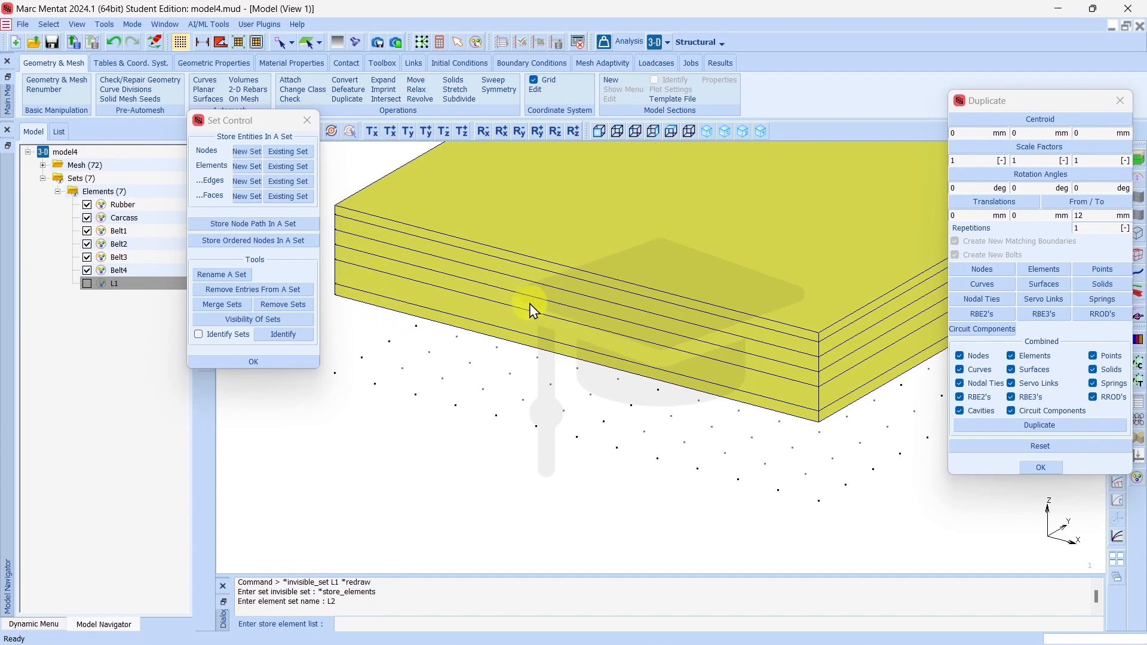
drag(253, 122, 338, 313)
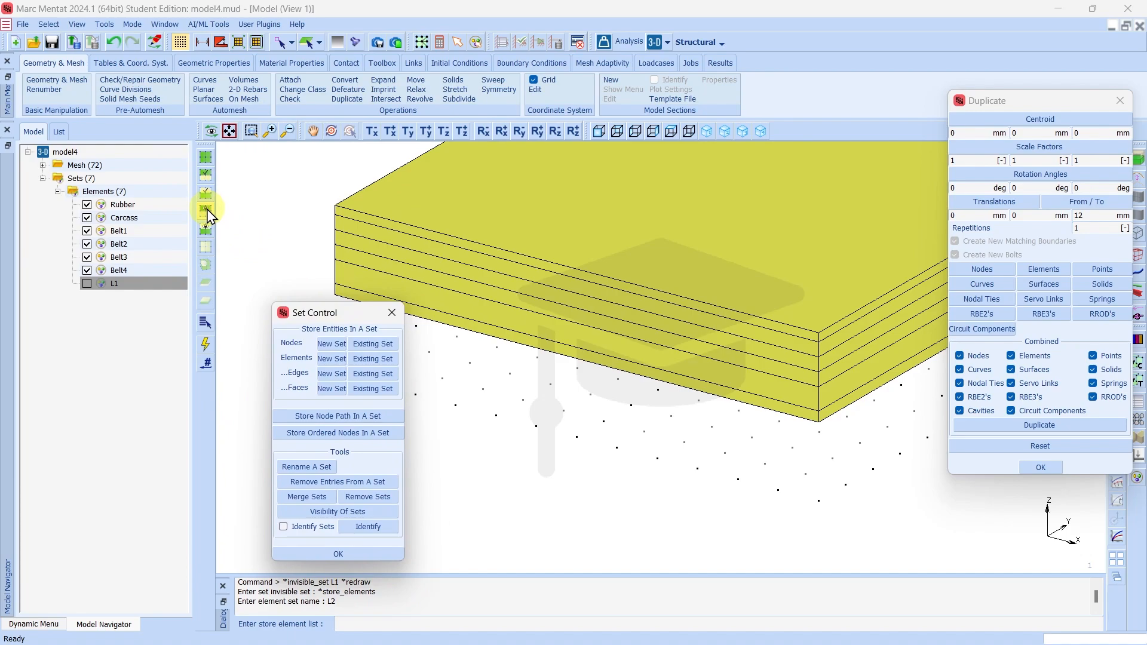
click(207, 212)
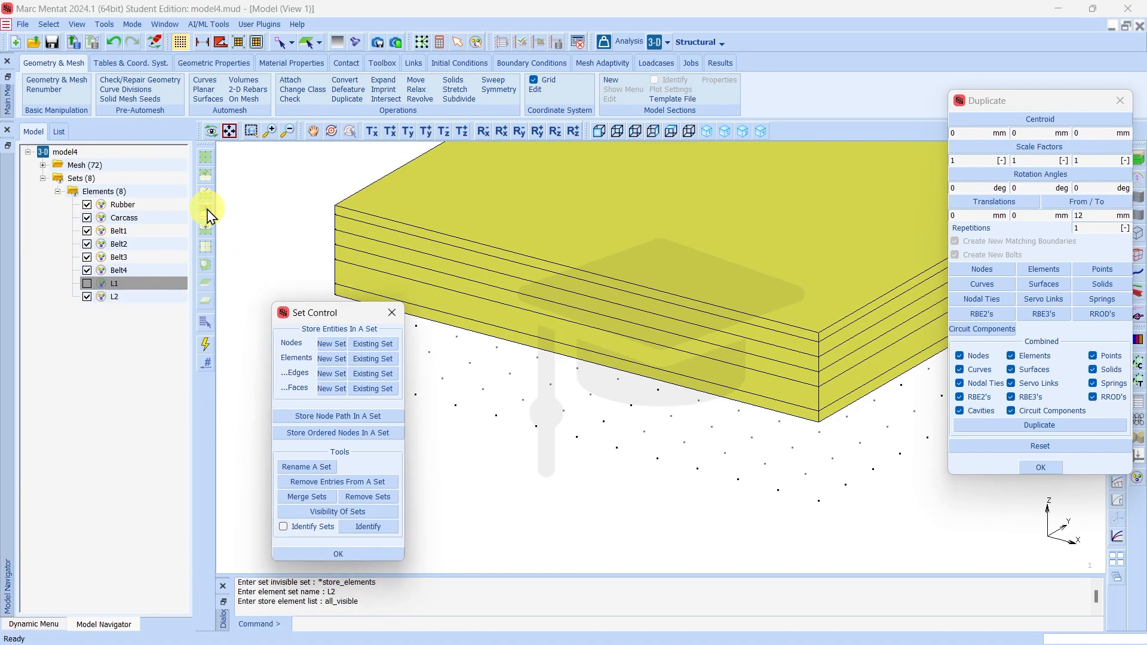
Check the L2 set by toggling its visibility, show L1 again, and close the set controls.
click(88, 297)
click(87, 297)
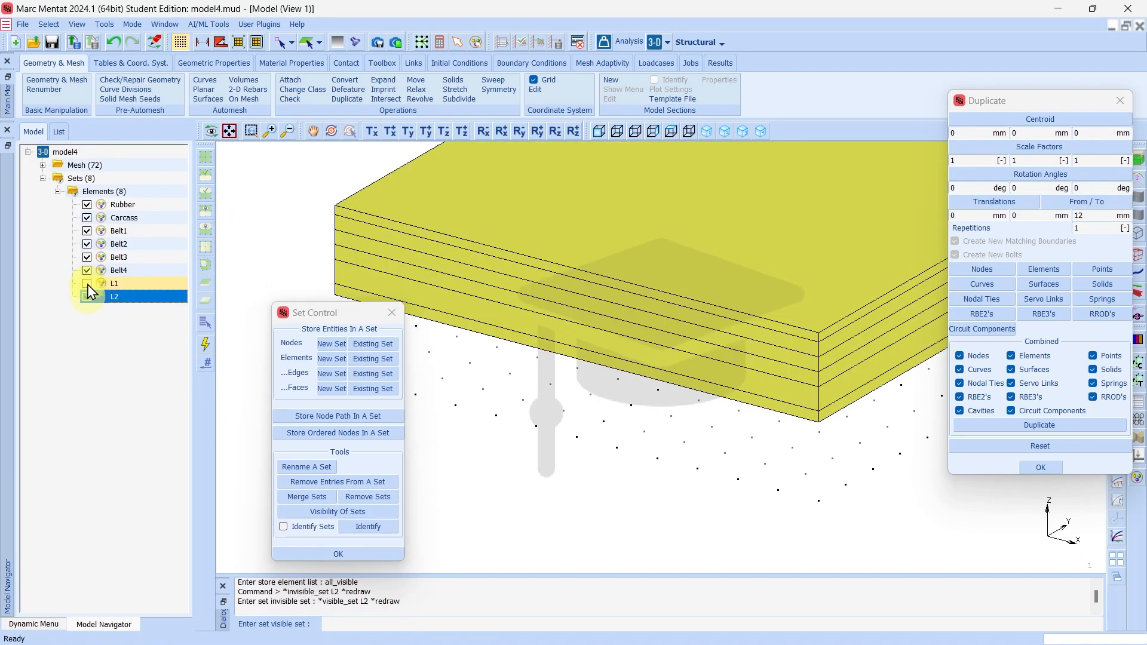
click(87, 283)
click(392, 312)
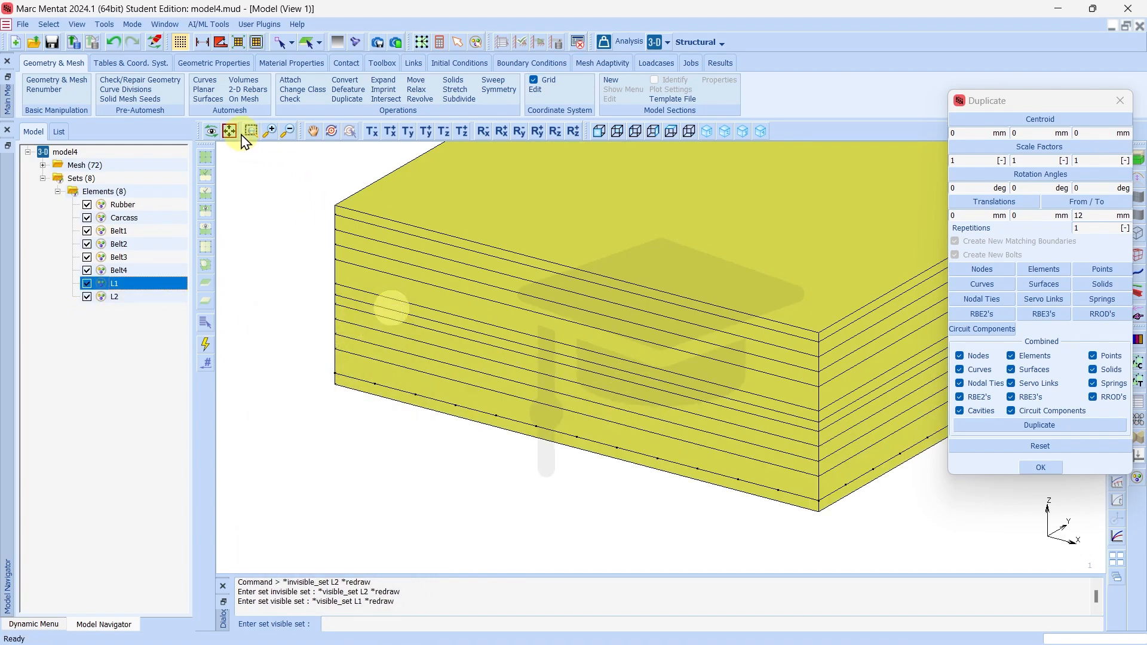
click(230, 131)
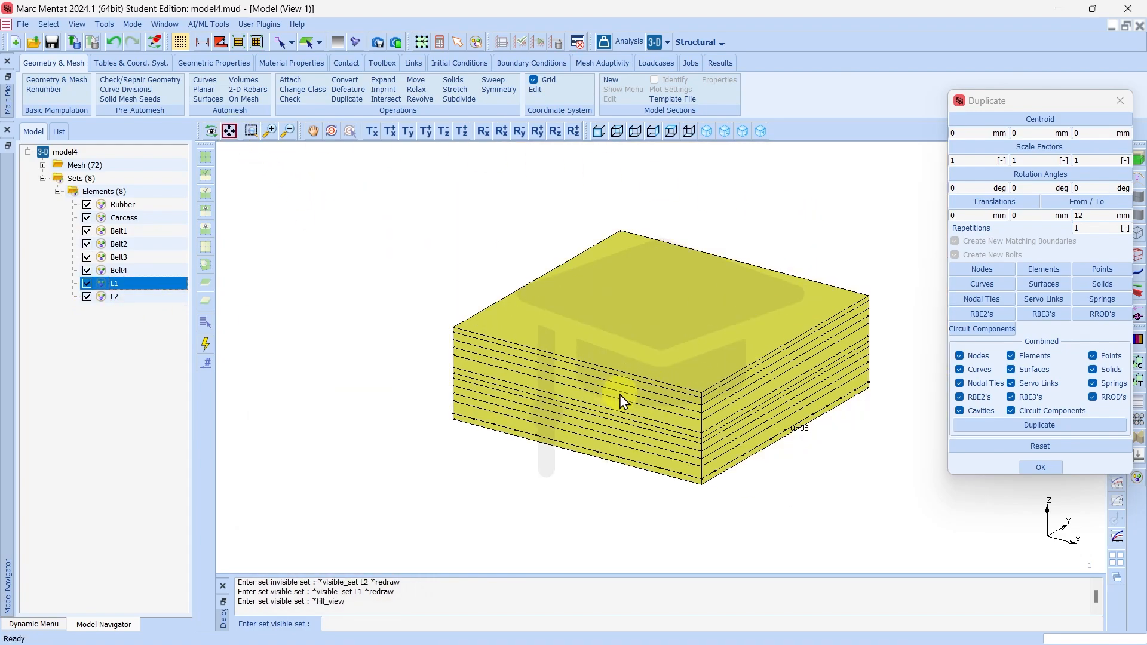
scroll(619, 396, up, 2)
scroll(715, 399, down, 1)
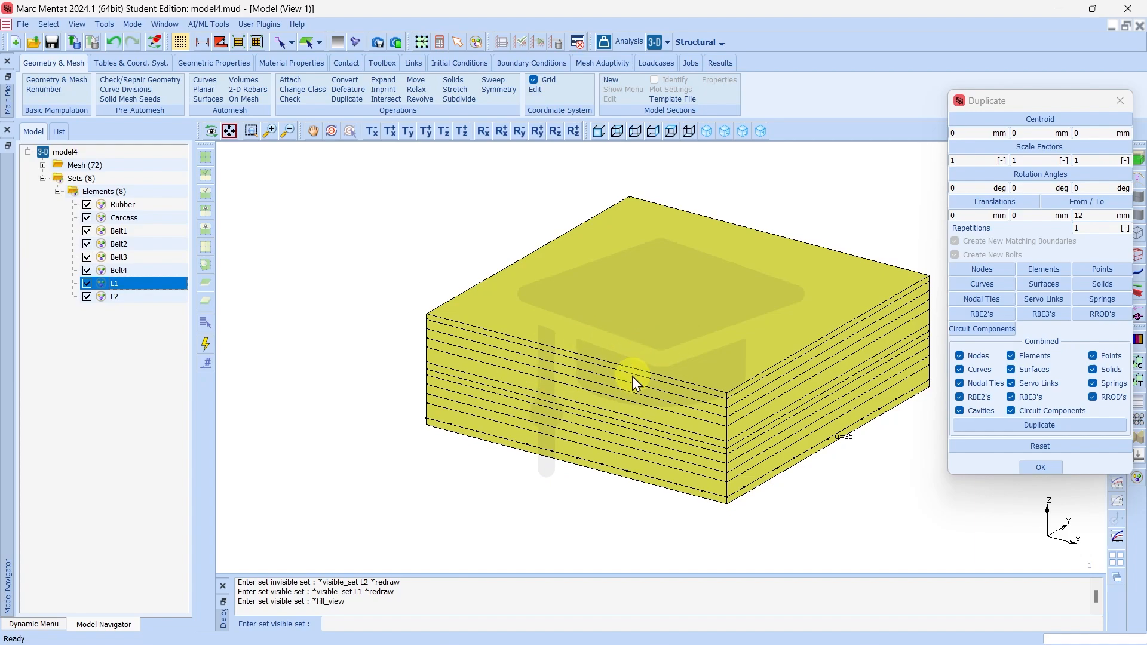
Subdivide the lower and upper rubber blocks with divisions of 1, 1 and 12.
click(460, 99)
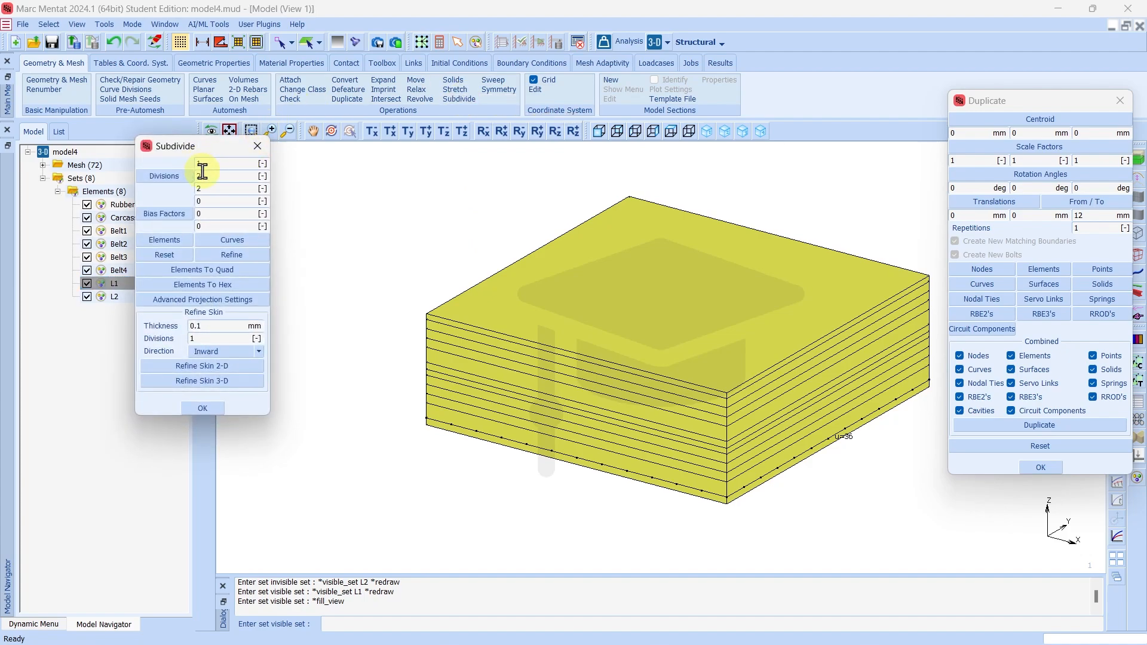
click(205, 175)
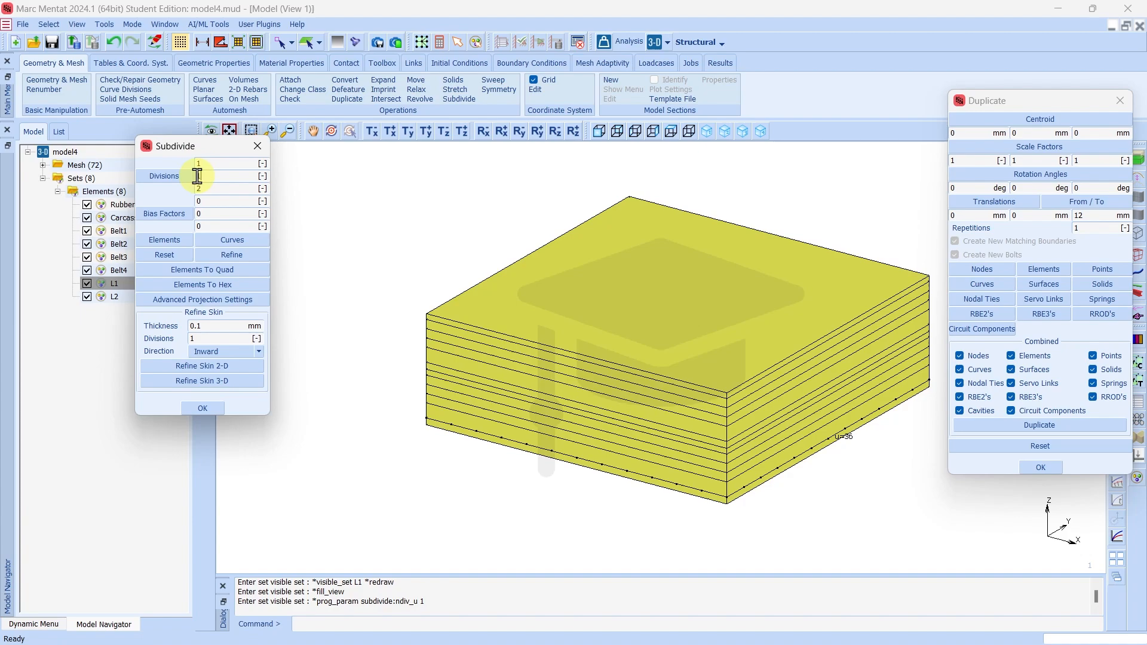
click(208, 189)
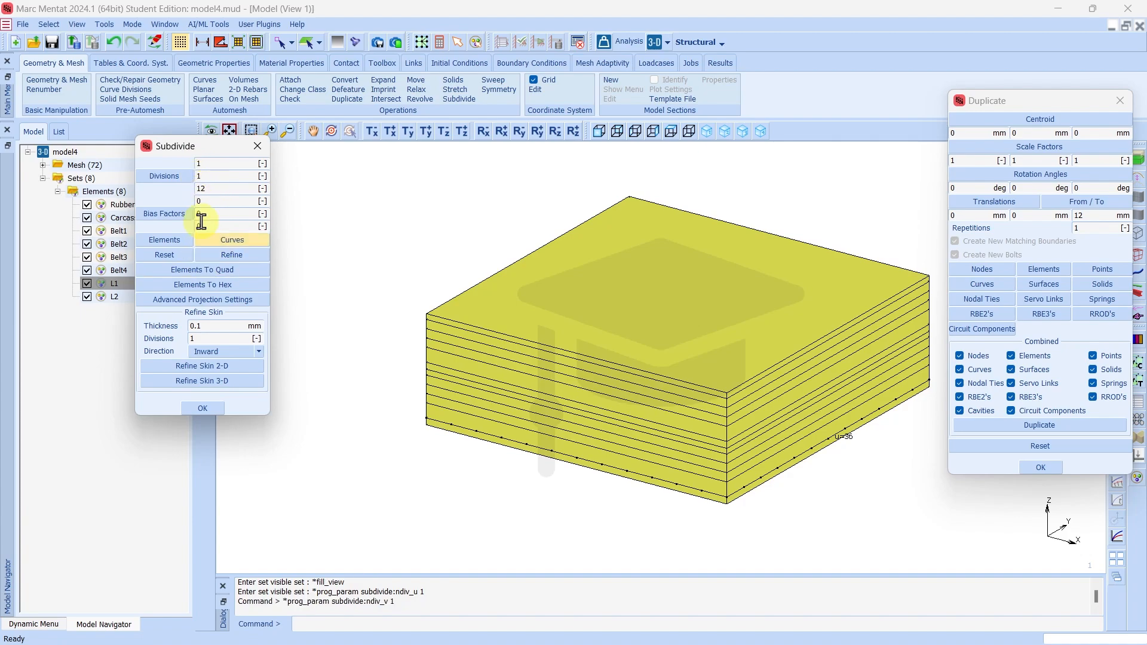
click(166, 241)
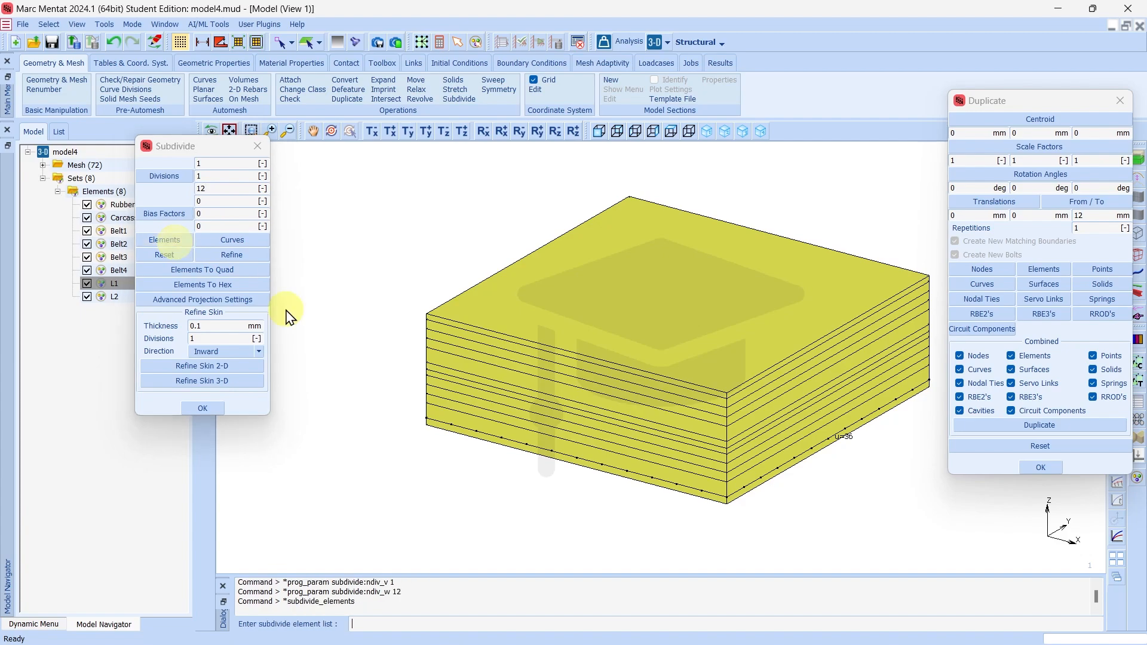
scroll(597, 469, up, 1)
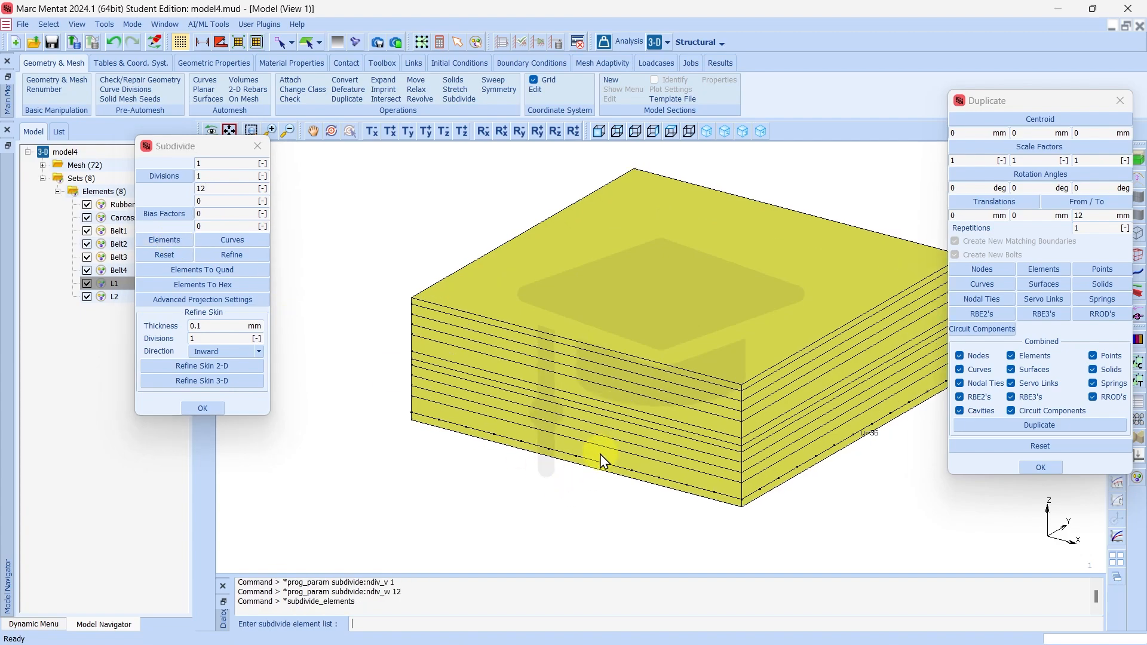
click(601, 460)
right_click(571, 481)
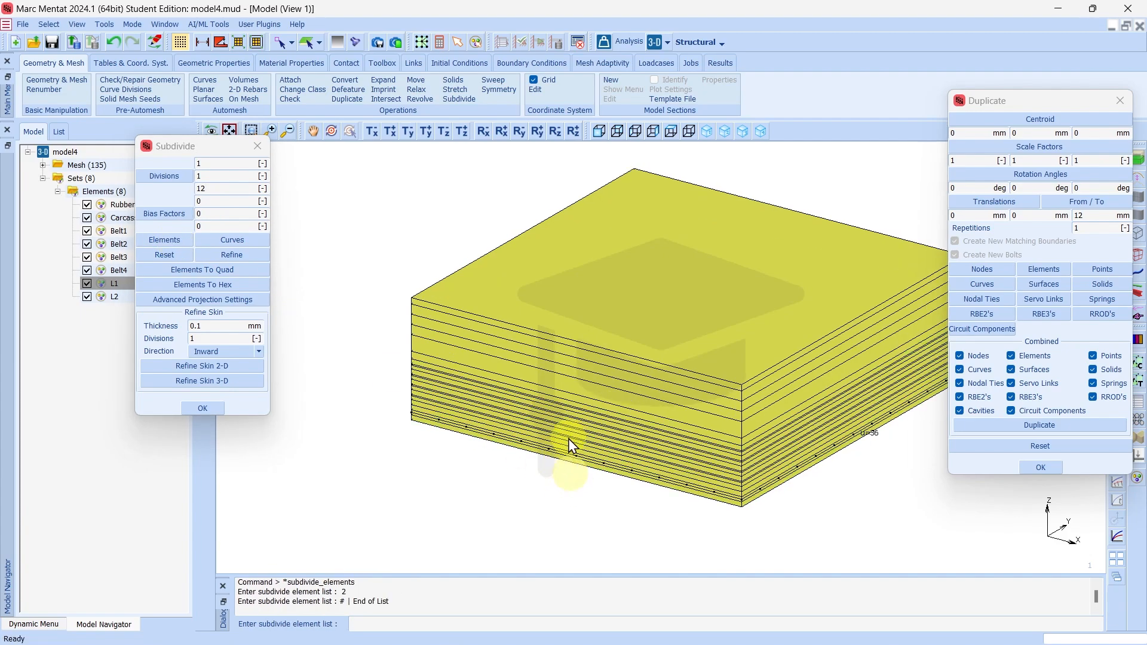
click(619, 403)
right_click(620, 407)
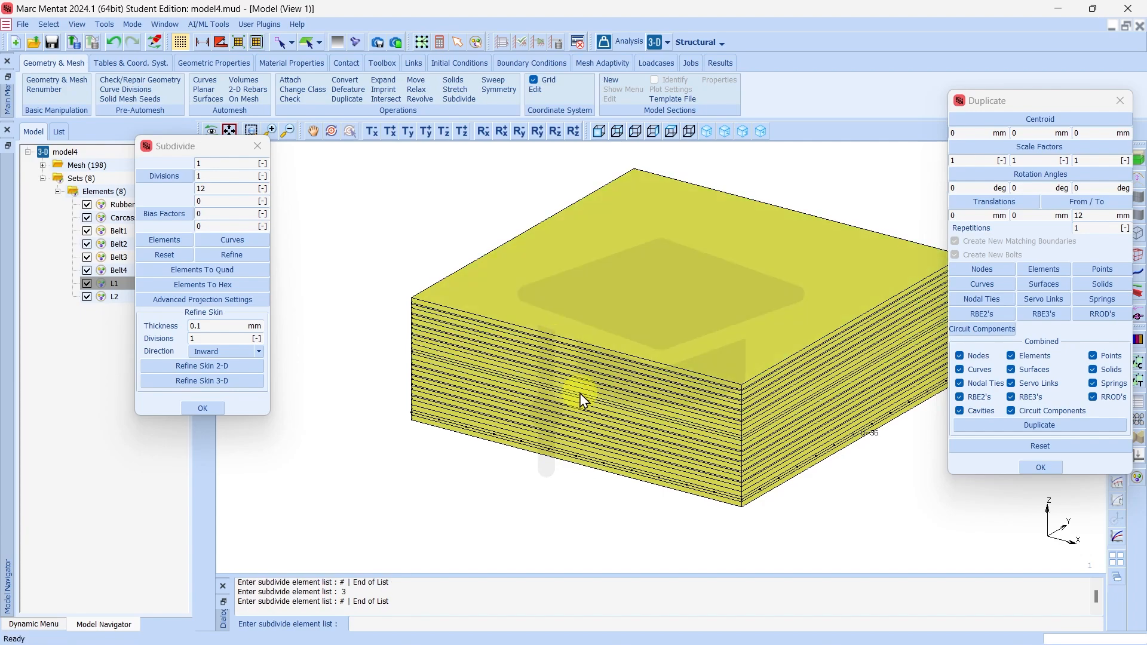
click(201, 410)
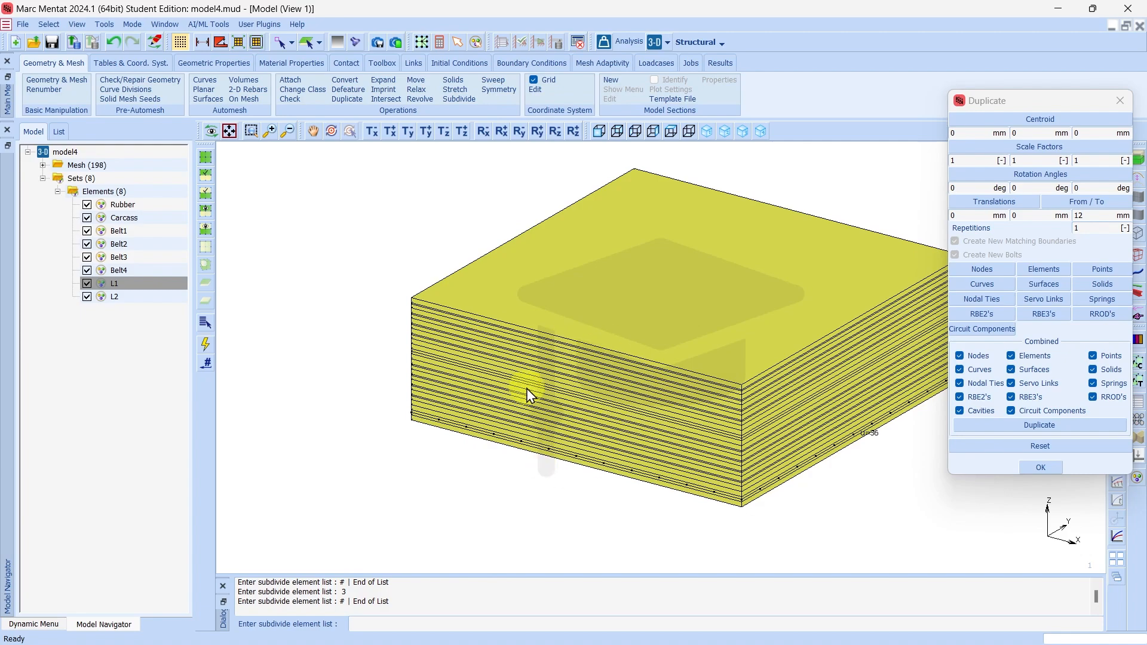
Sweep all entities of the model in Merge mode to remove duplicates, and close the sweep settings.
click(494, 80)
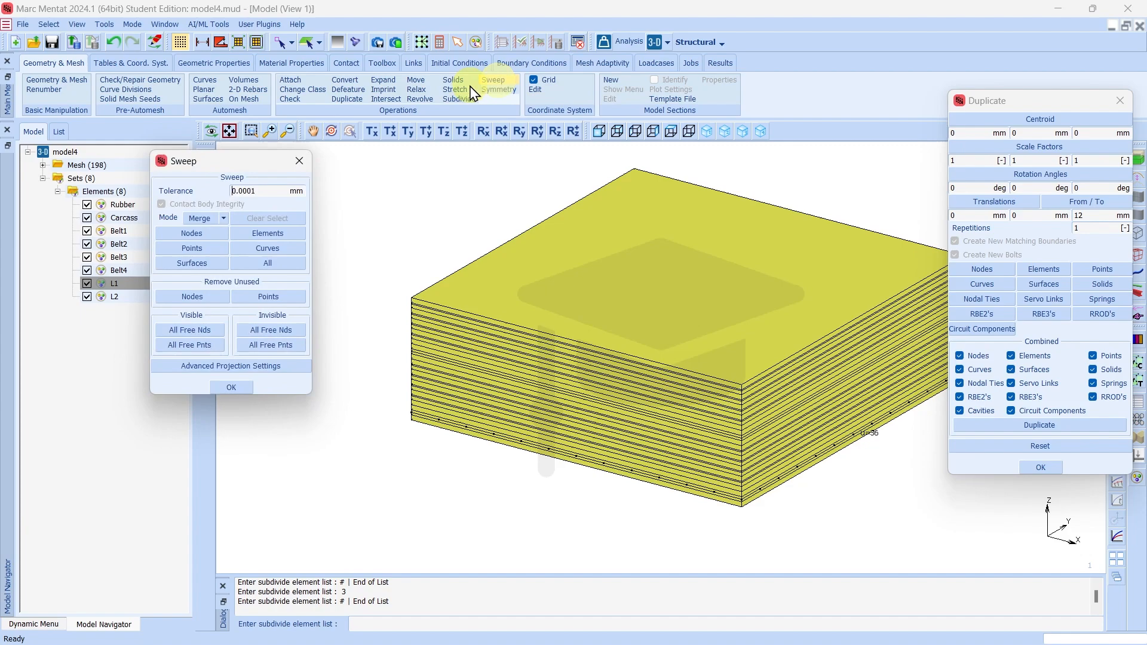
click(278, 265)
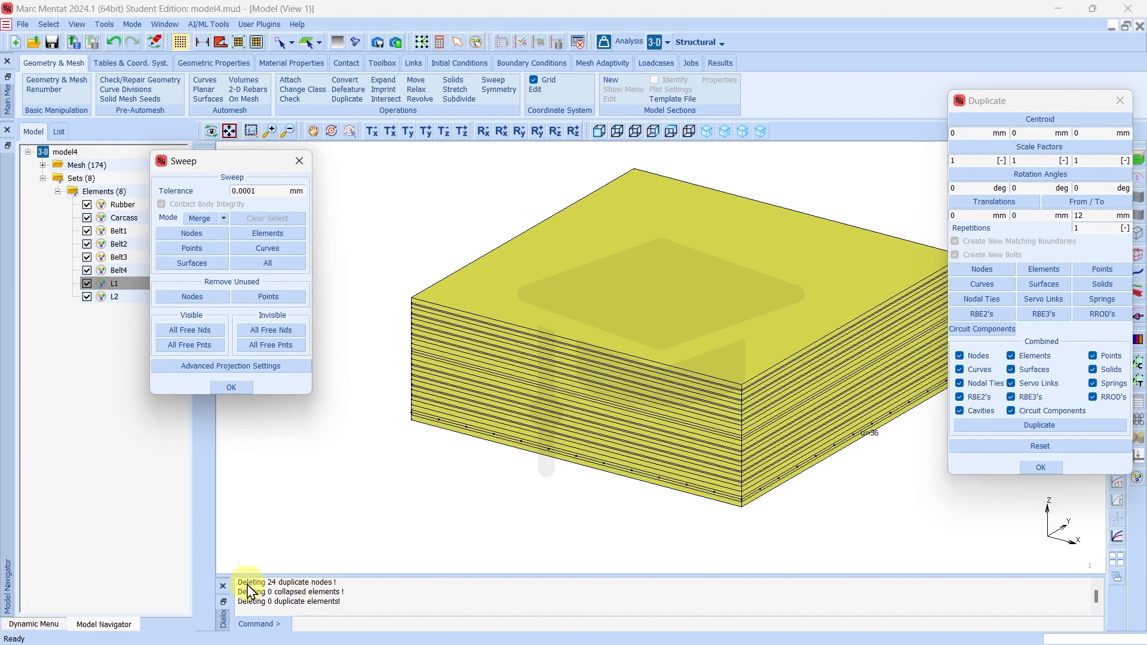
click(233, 386)
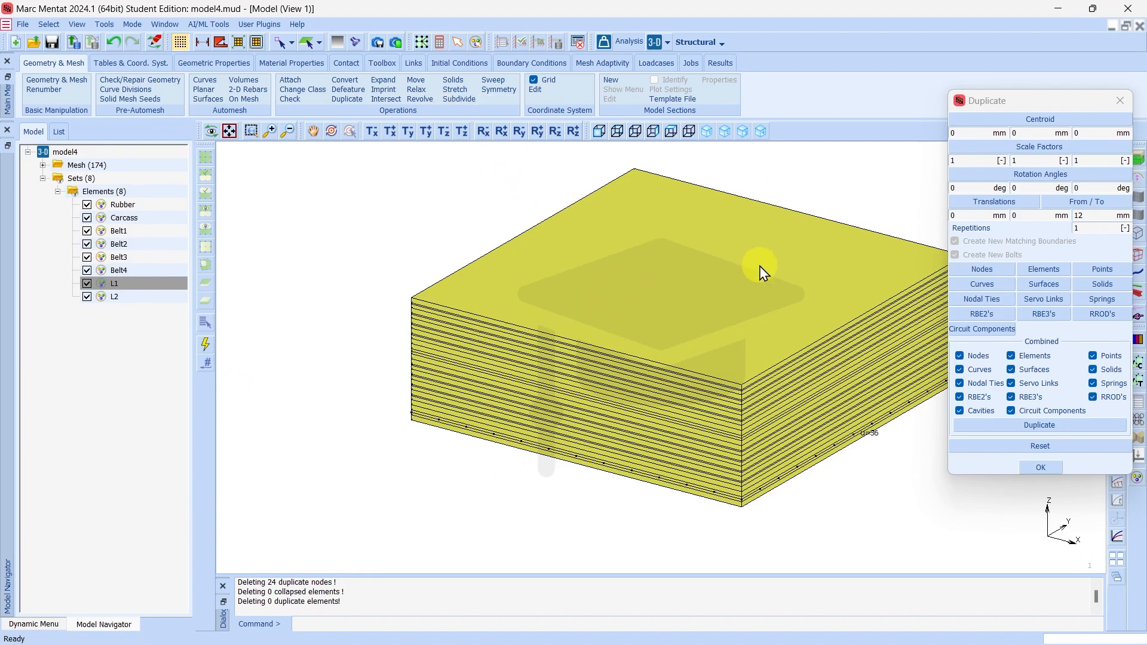
Set the coordinate system origin's Z value to 0, close the Duplicate settings and switch to an isometric view.
scroll(765, 302, down, 3)
scroll(767, 302, down, 1)
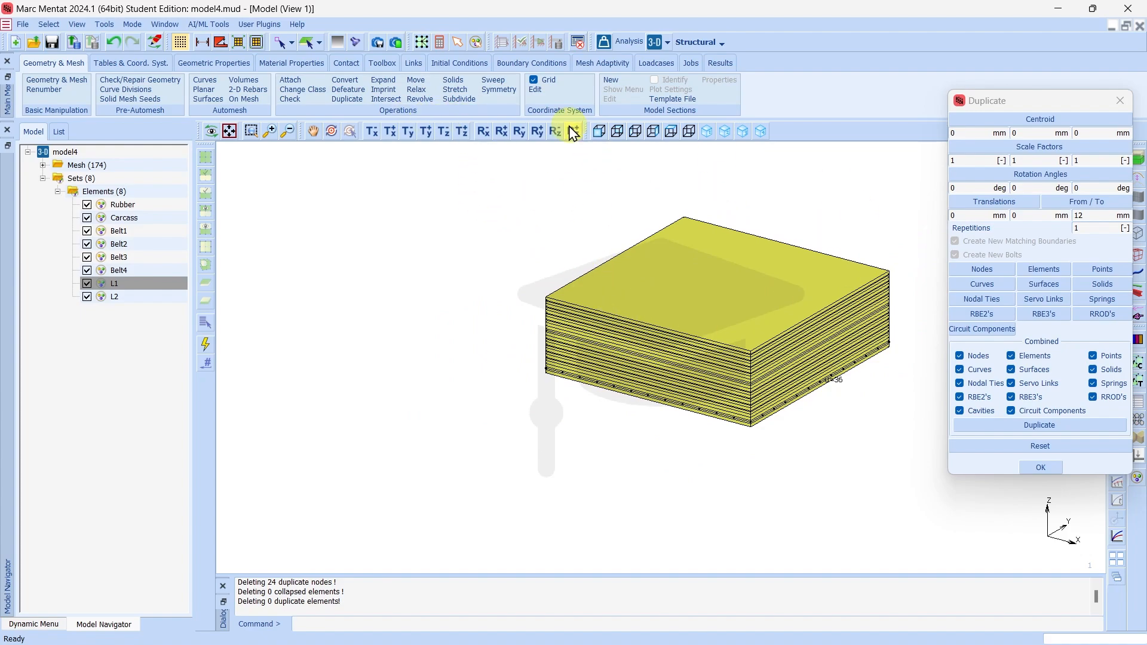
click(544, 91)
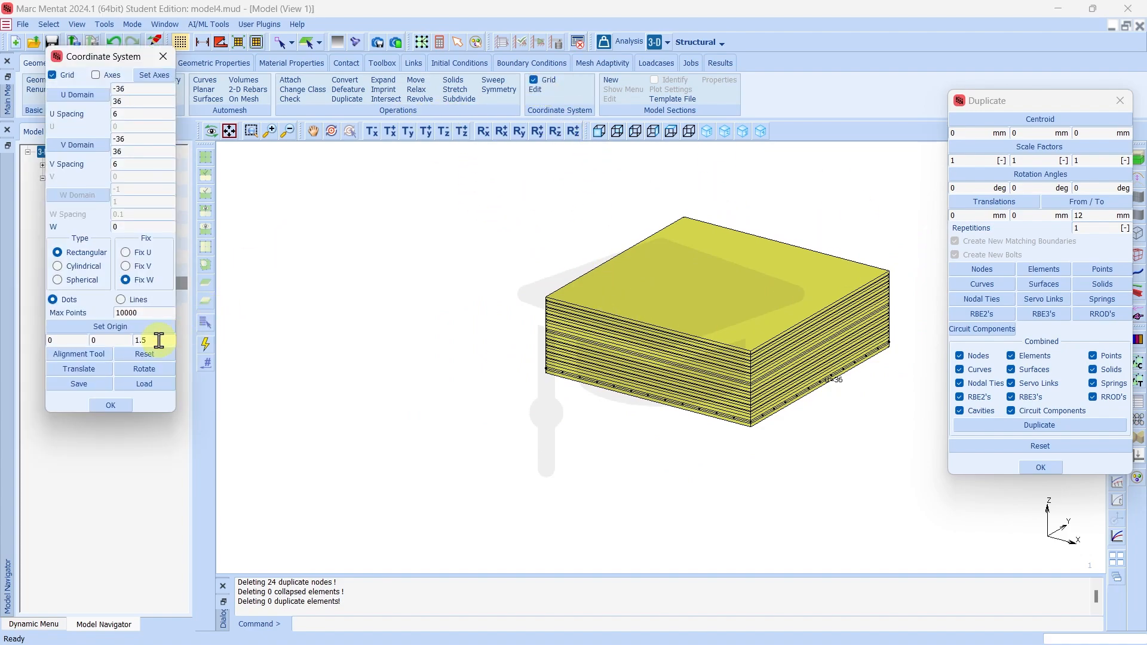
click(138, 340)
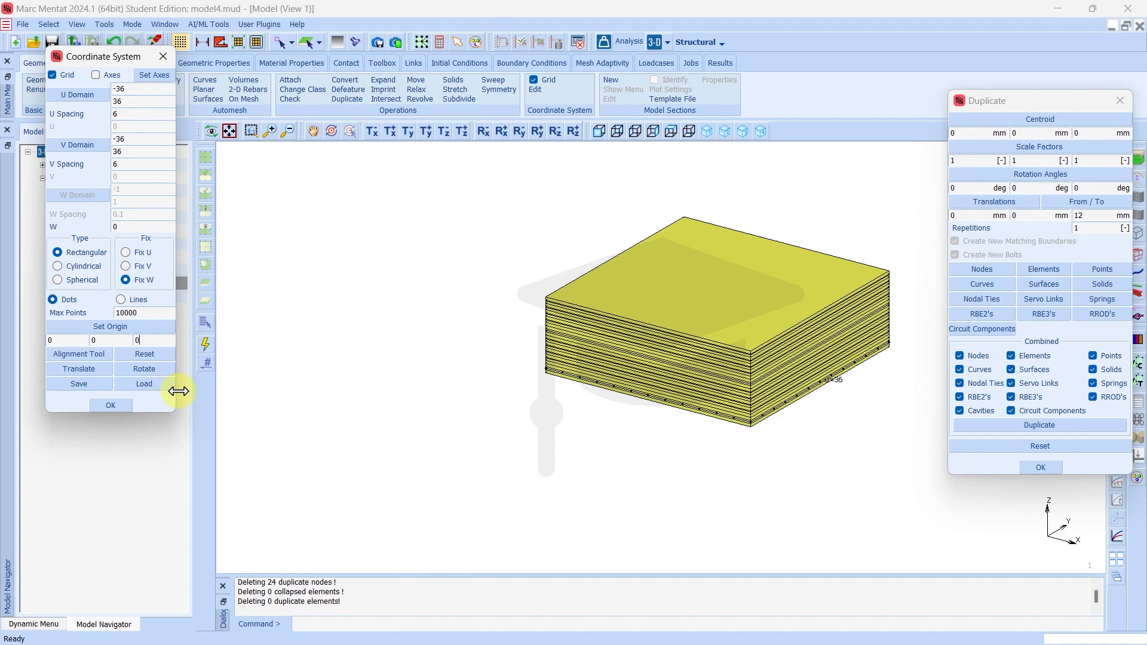
text(0)
key(Return)
click(106, 407)
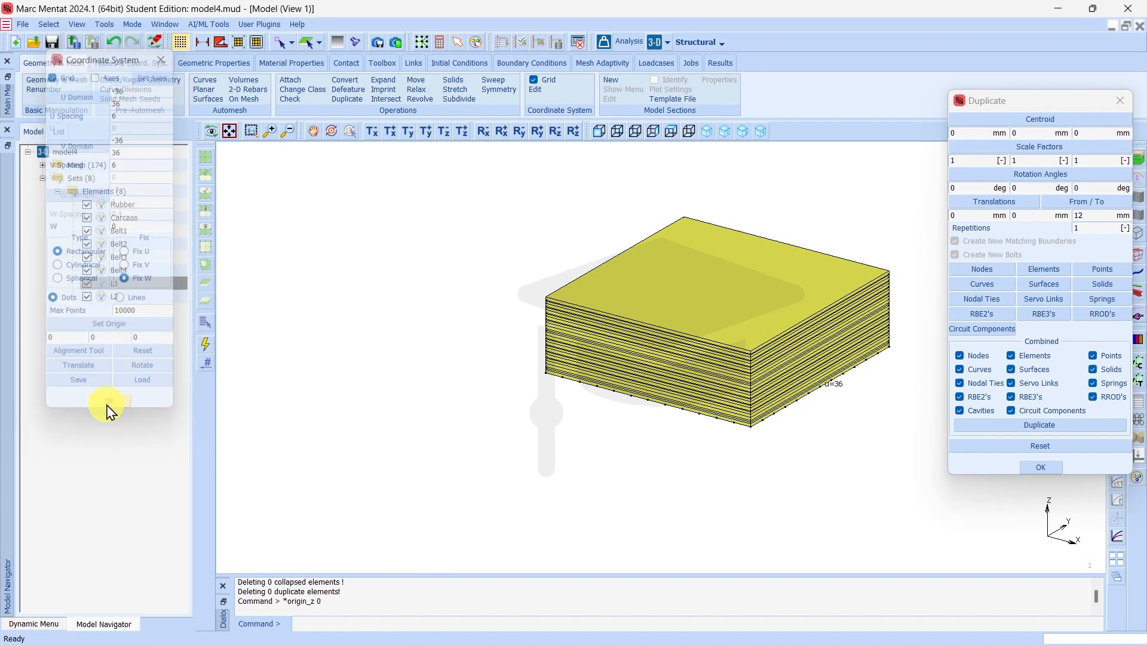
click(1037, 470)
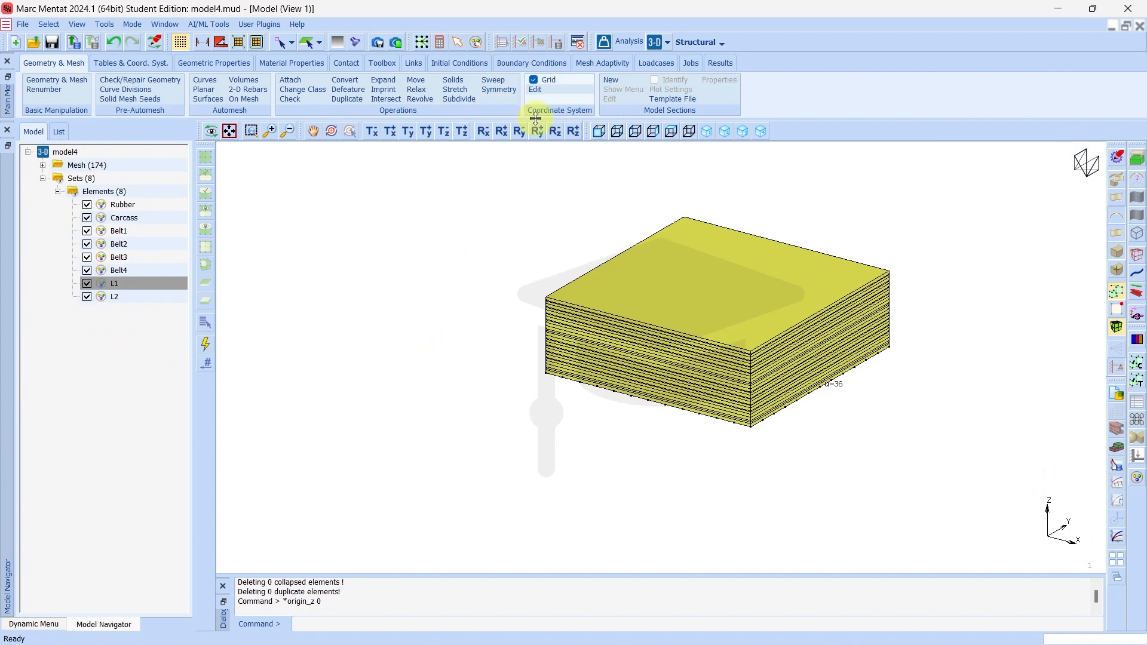
click(759, 132)
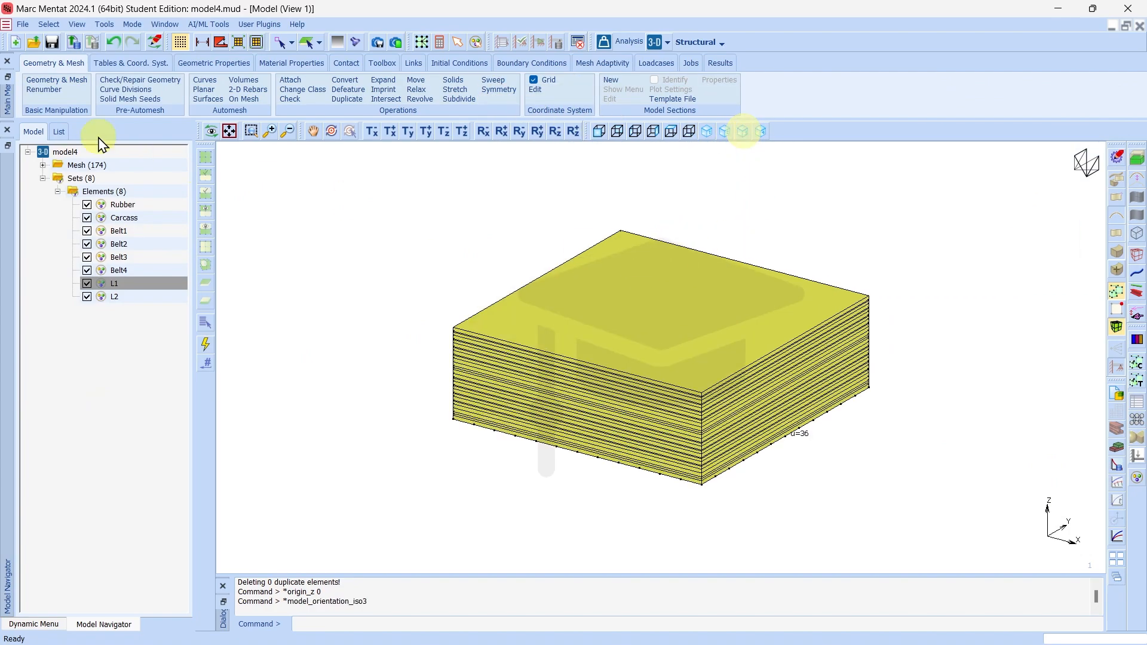
Turn on the display of nodes and points in the plot settings and regenerate the model view.
click(57, 82)
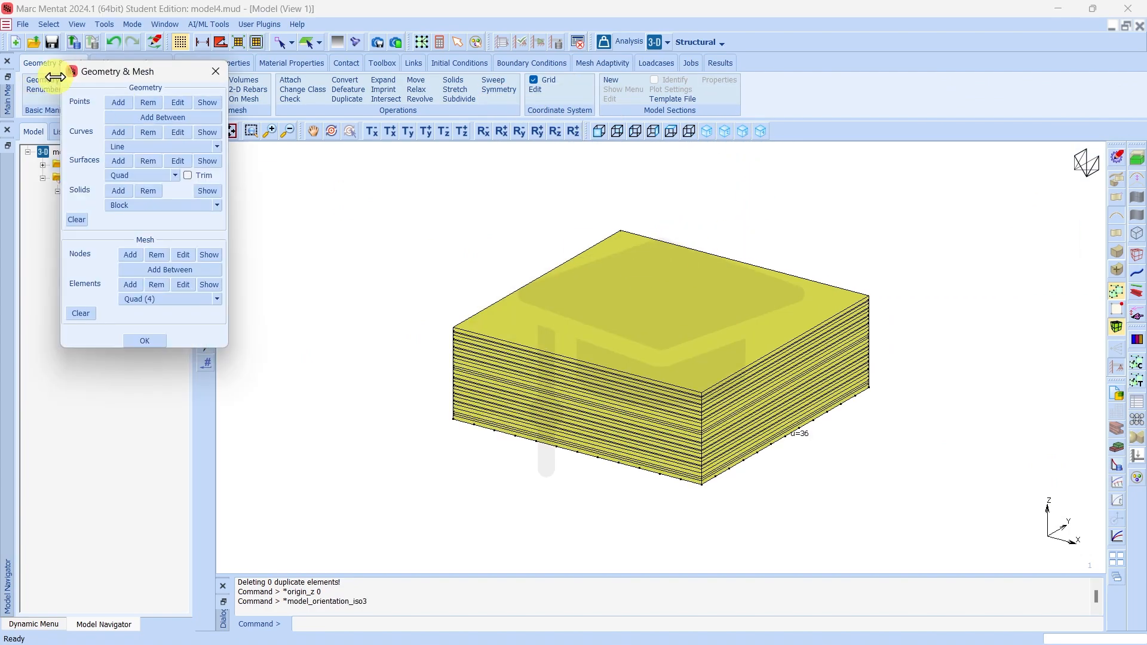
click(117, 105)
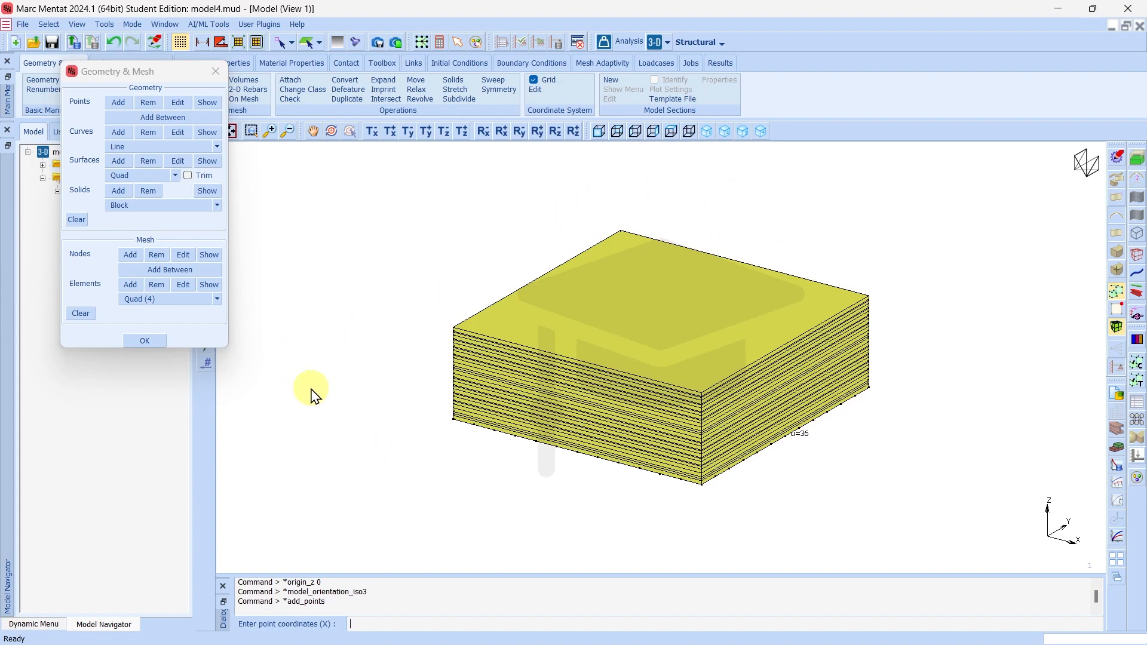
click(1117, 159)
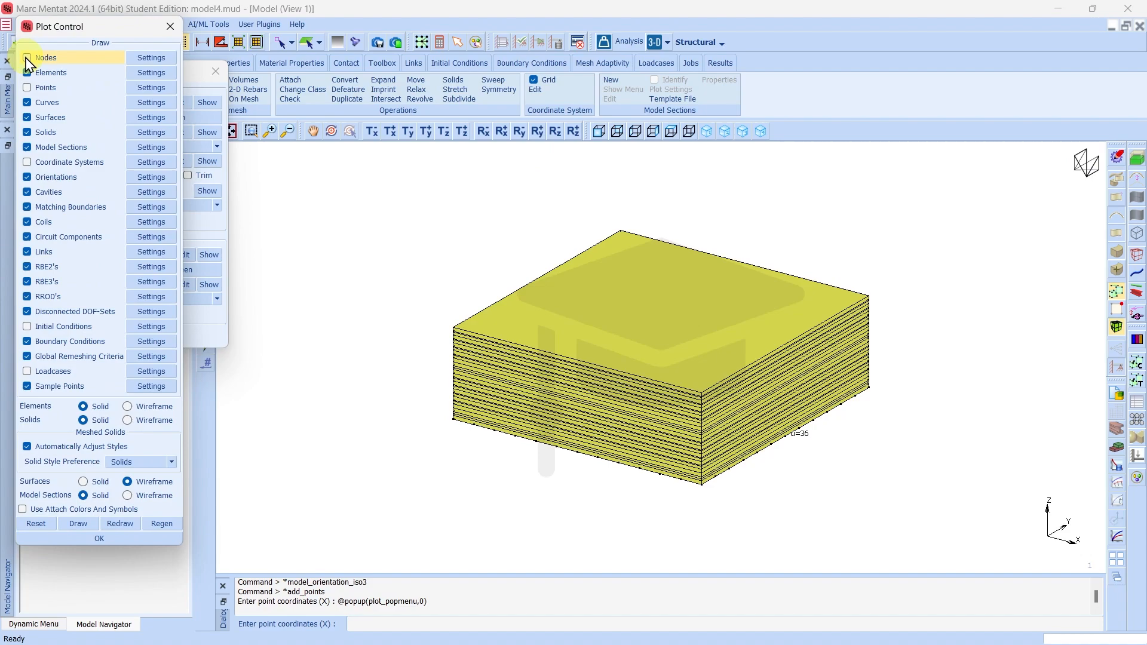
click(27, 58)
click(26, 88)
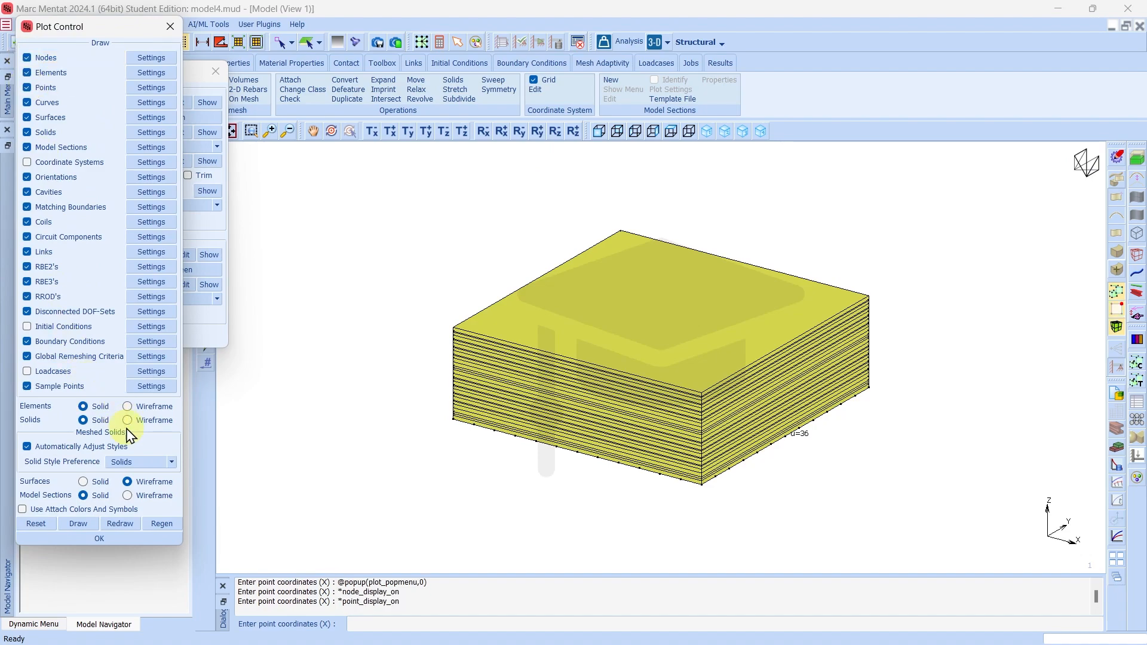
click(162, 525)
click(130, 537)
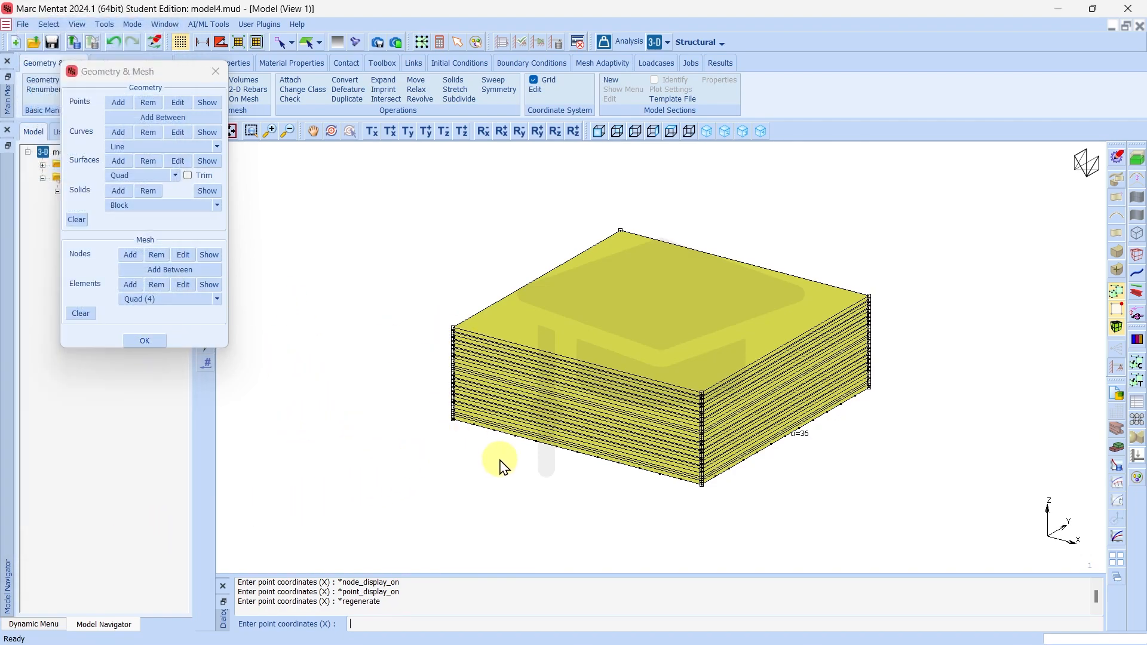
Add four base-level points at (140, 140, 0), (-140, 140, 0), (-140, -140, 0) and (140, -140, 0).
click(118, 105)
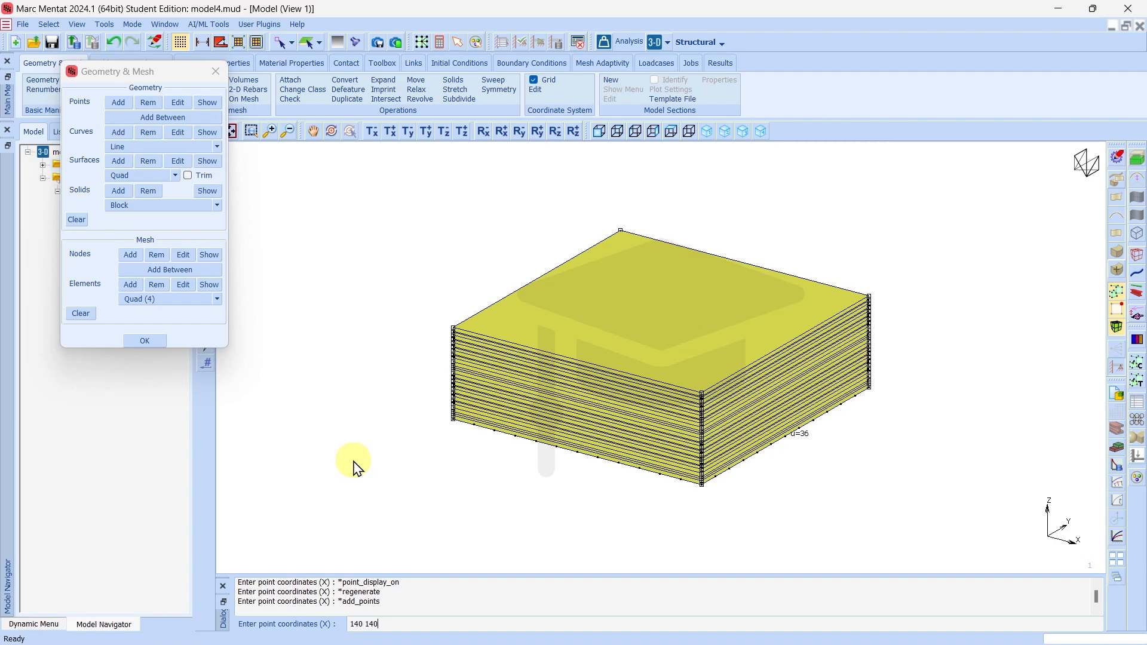
key(Return)
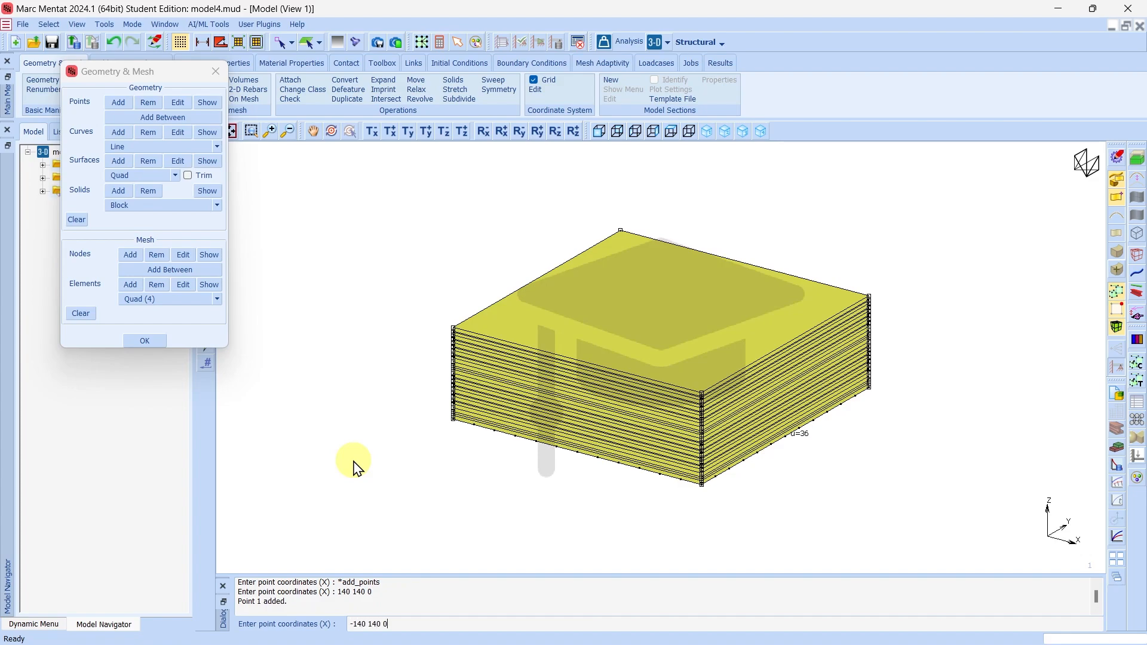
key(Return)
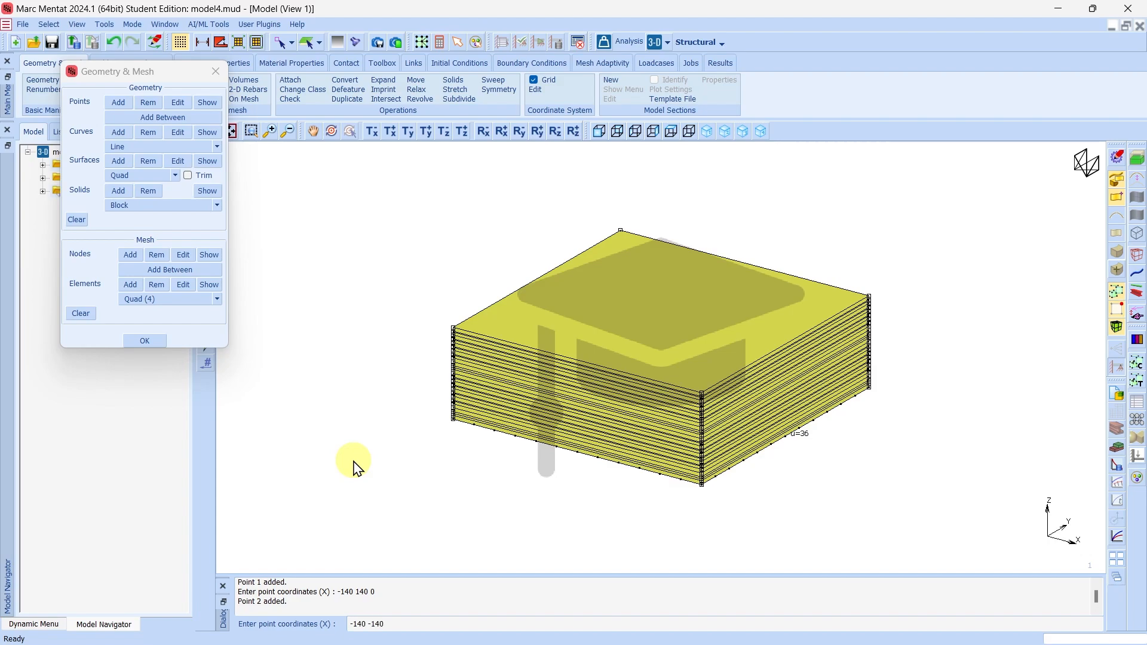
key(Return)
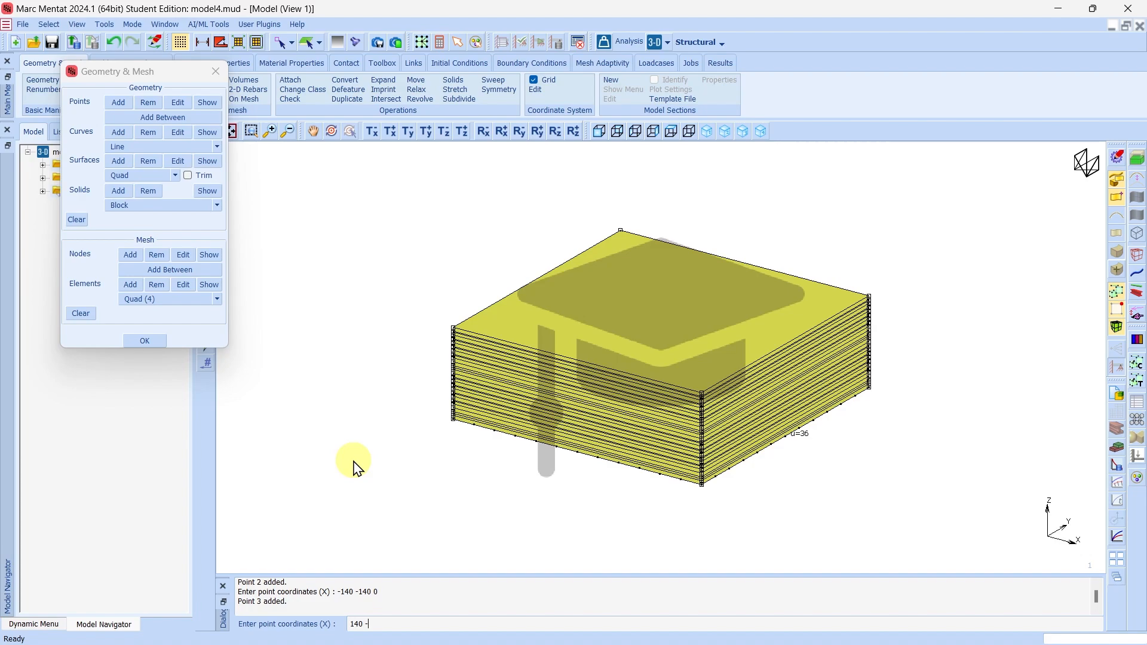
text(140 -140 0)
key(Return)
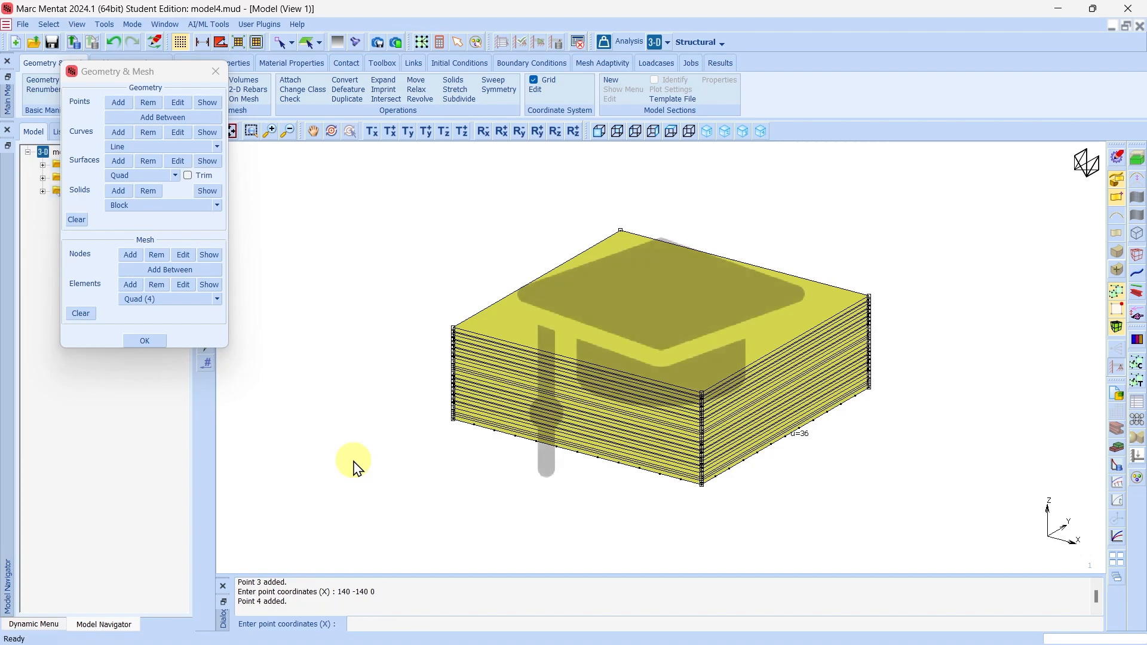
drag(149, 72, 80, 72)
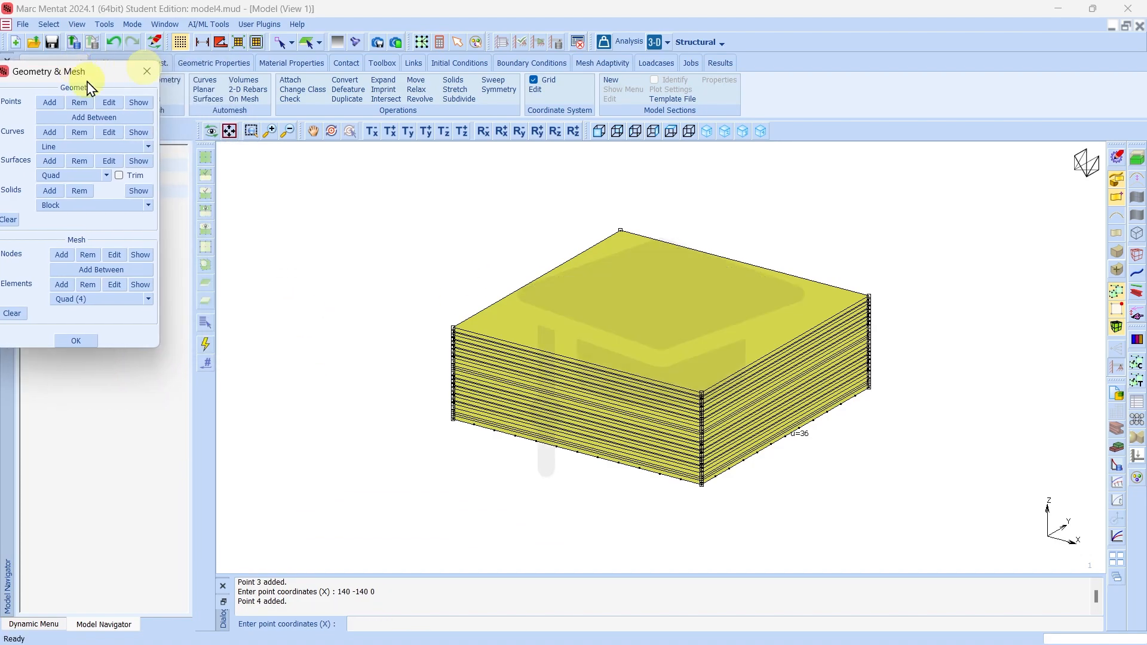
click(229, 131)
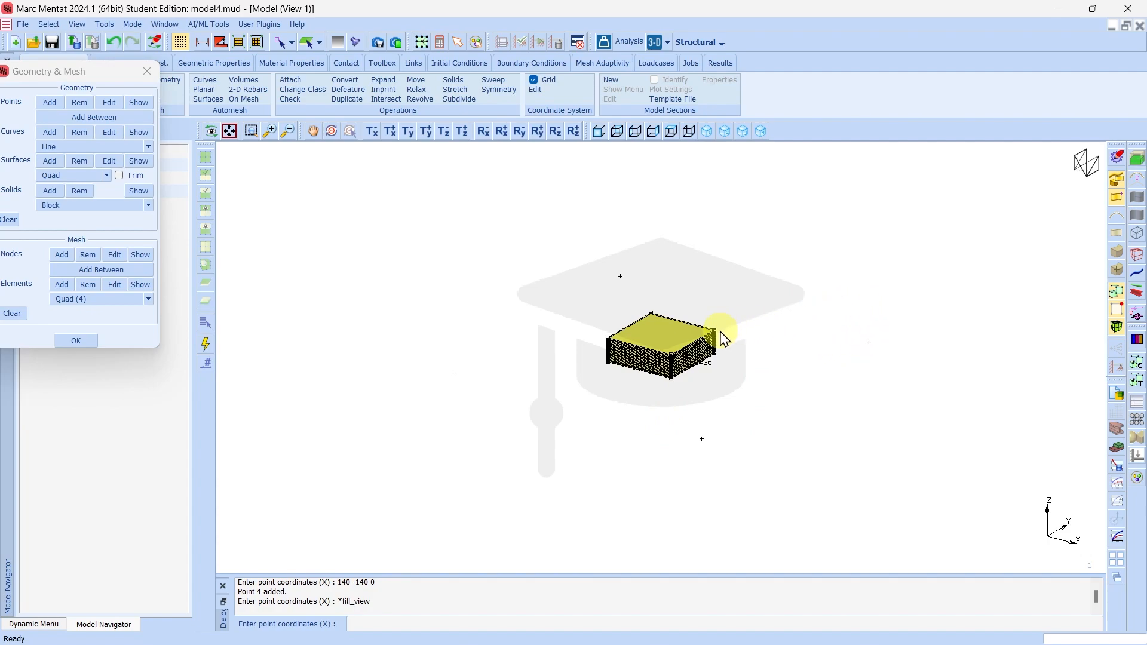
Add four upper-level points at (140, 140, 24), (-140, 140, 24), (-140, -140, 24) and (140, -140, 24).
click(50, 105)
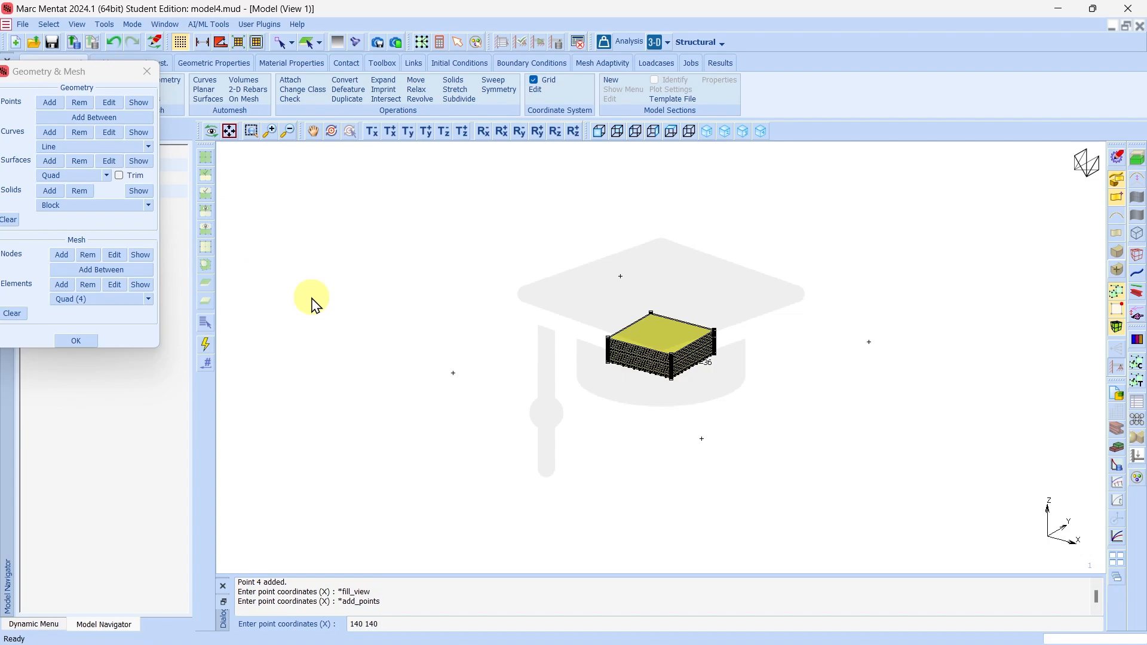
key(Return)
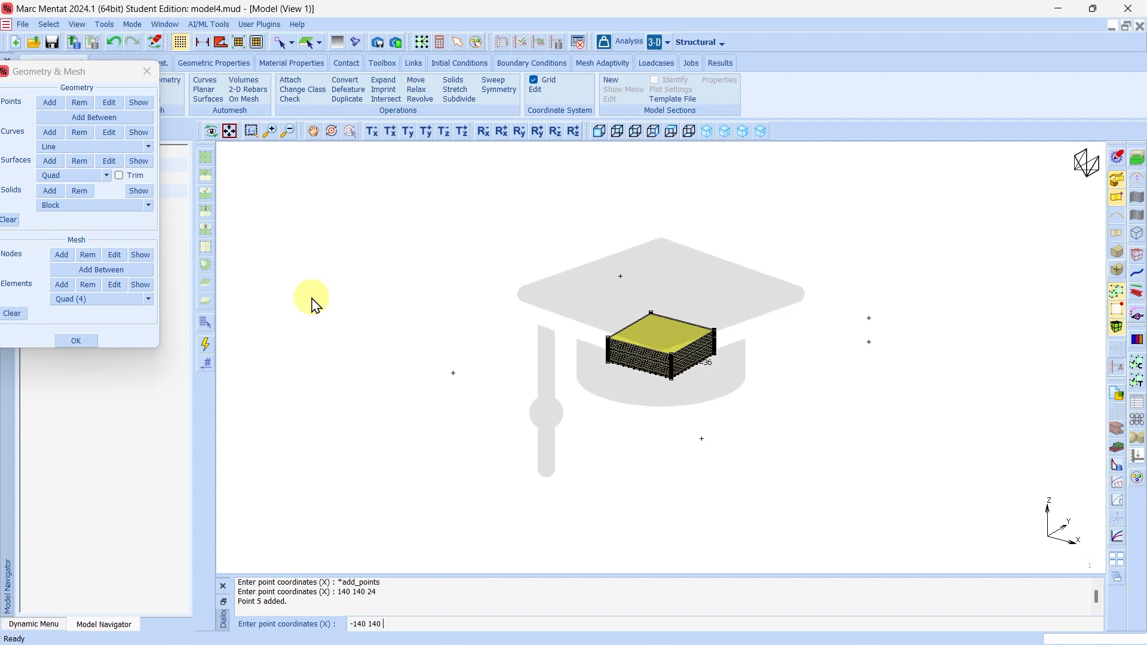
text(-140 140 24)
key(Return)
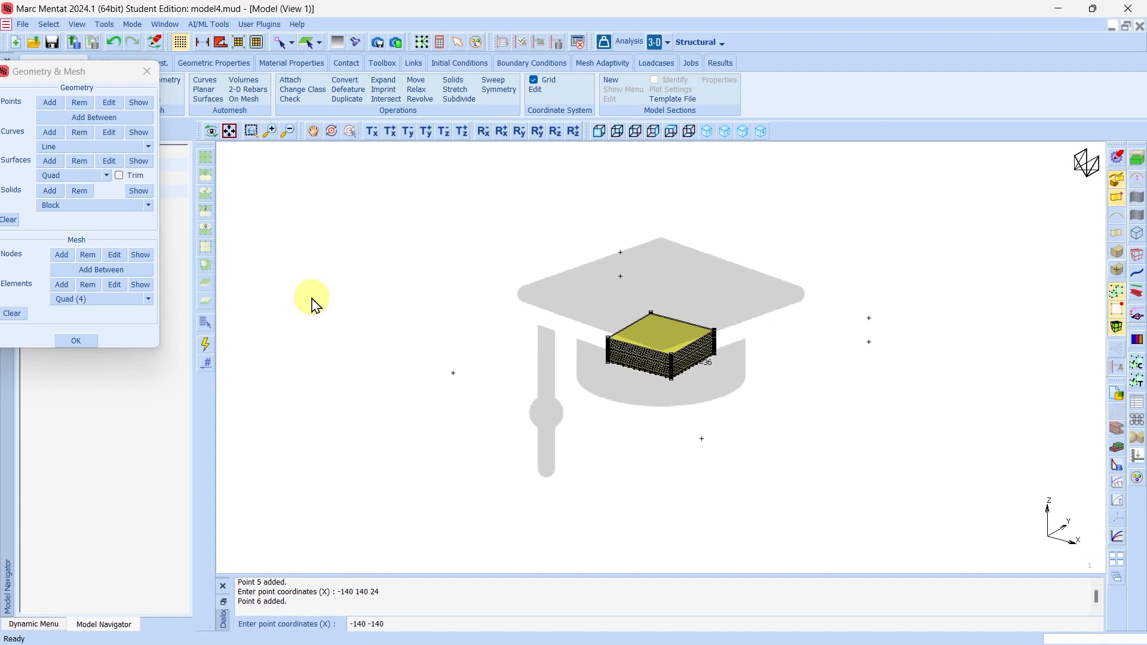
text(-140 -140 24)
key(Return)
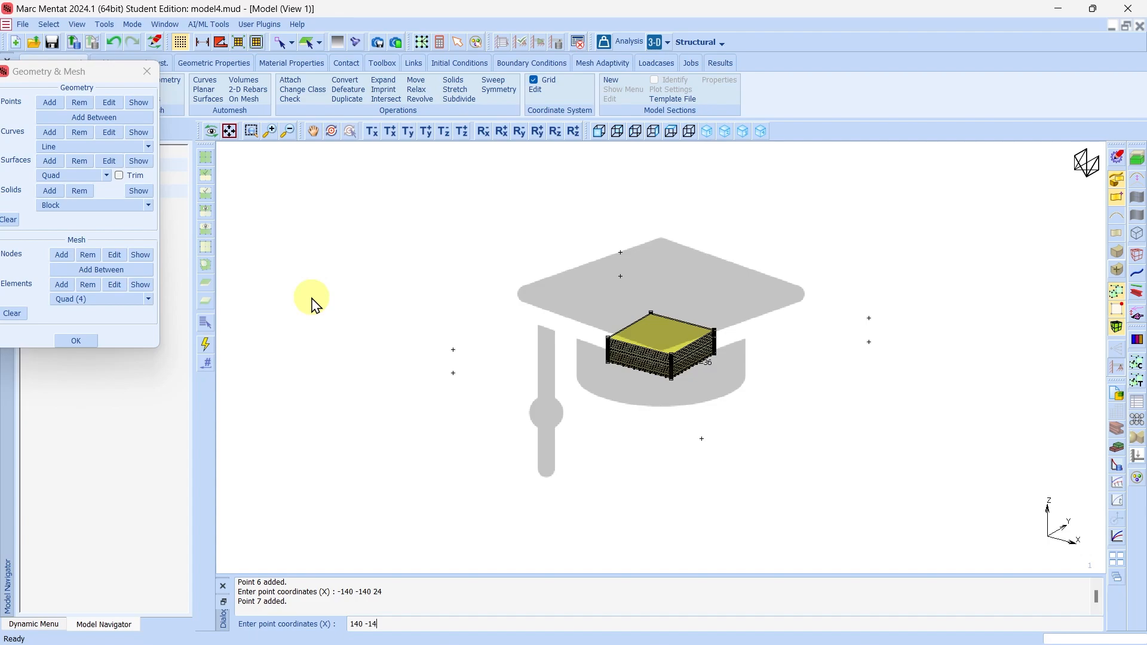
key(Return)
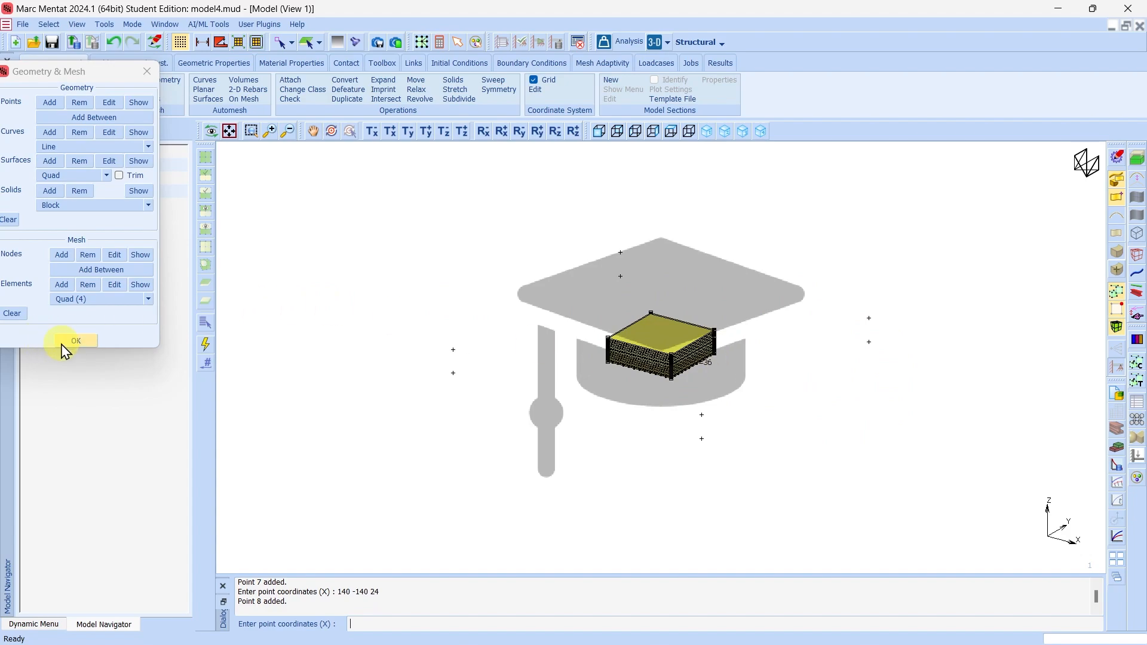
click(76, 341)
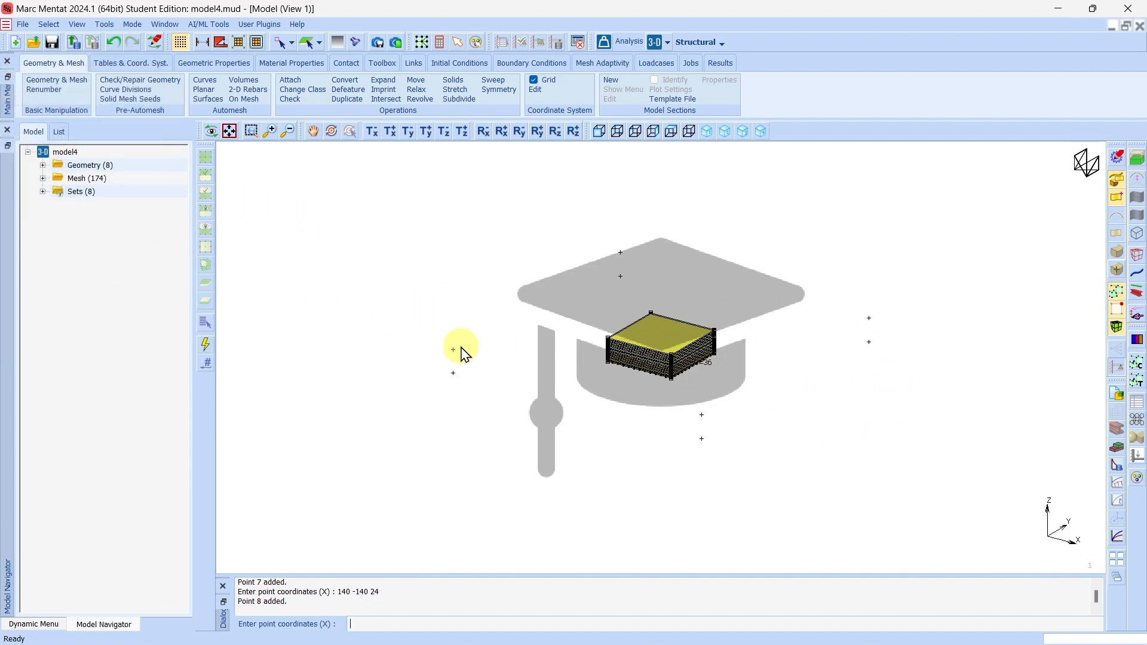
Create a quad surface through the four base-level points beneath the rubber pad.
click(48, 87)
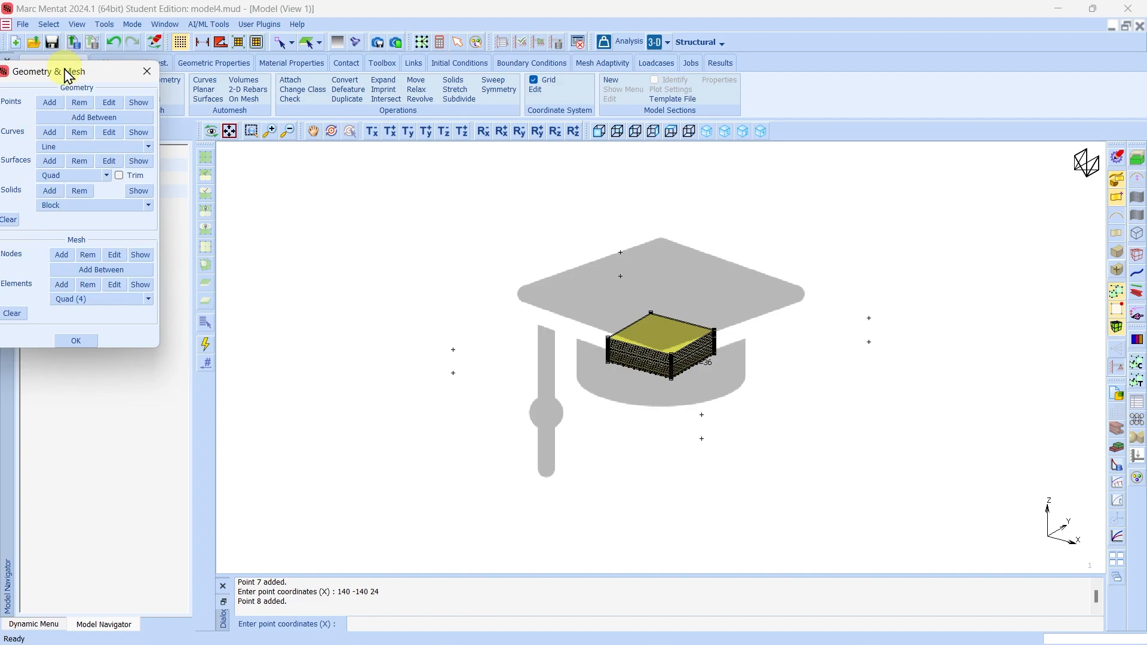
drag(70, 70, 112, 63)
click(94, 152)
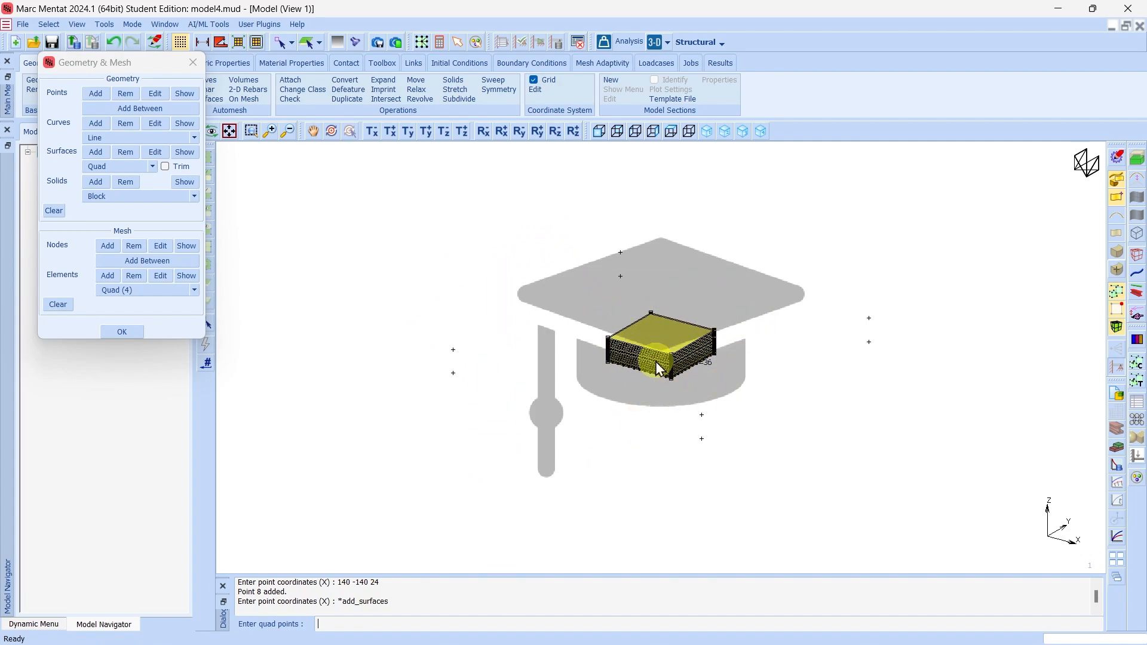
click(454, 374)
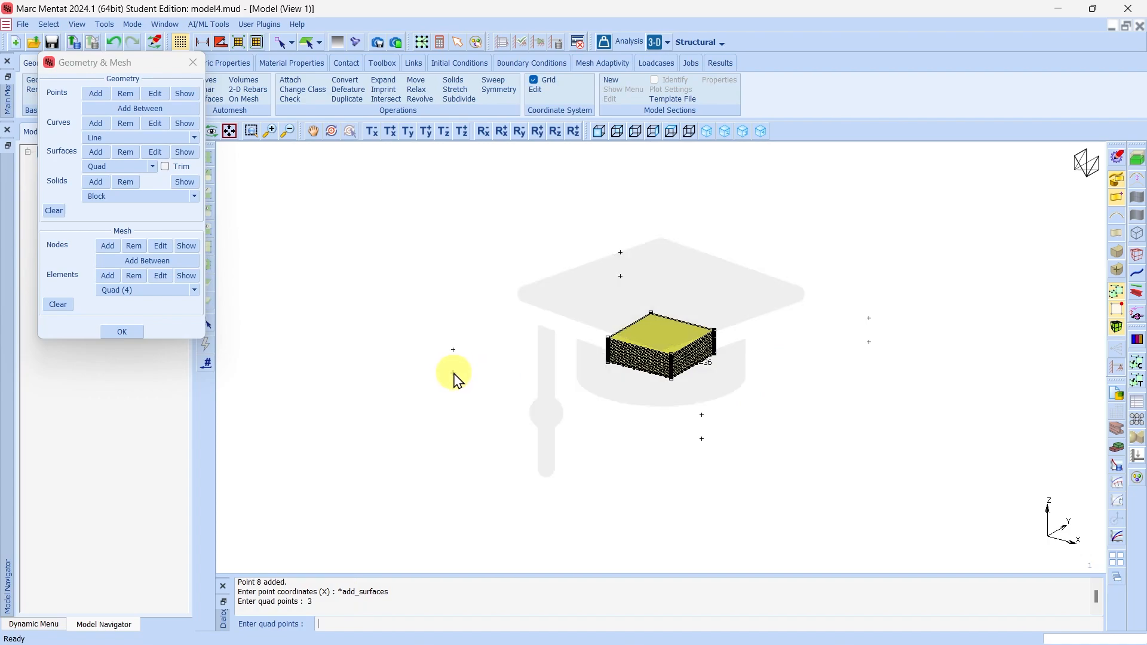
click(621, 276)
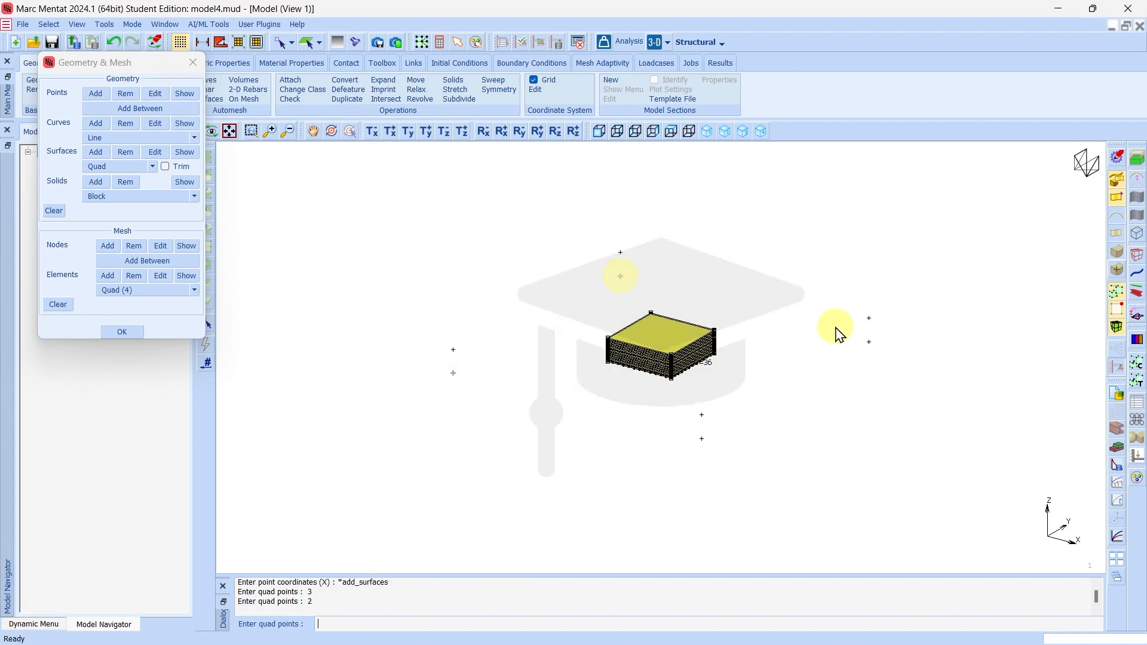
click(869, 343)
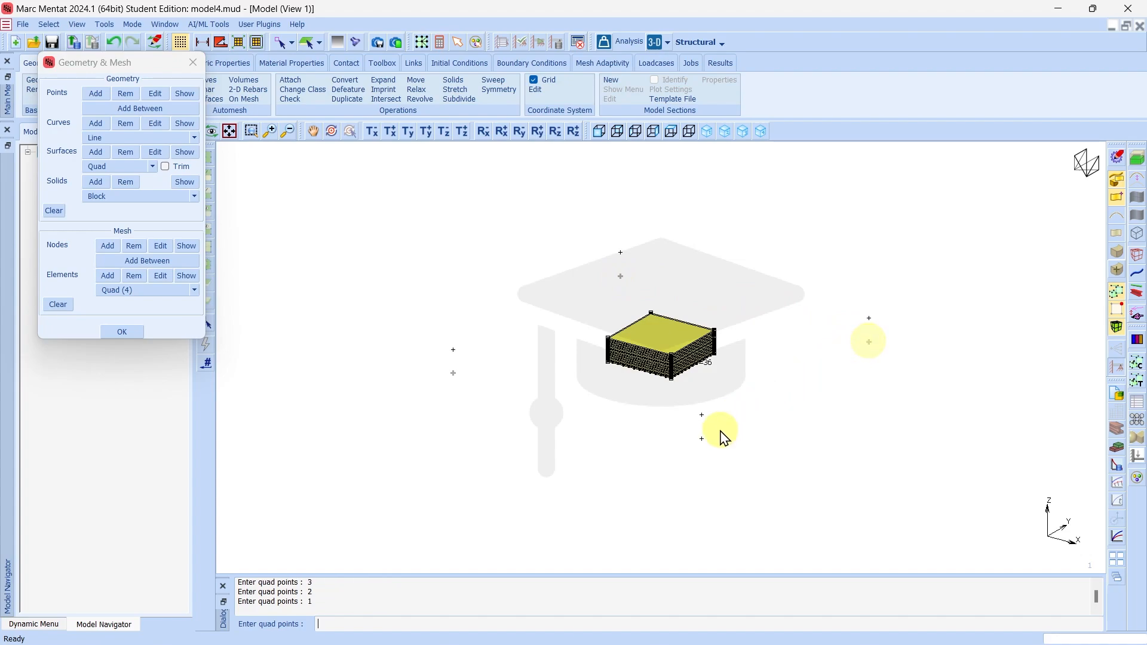
click(701, 438)
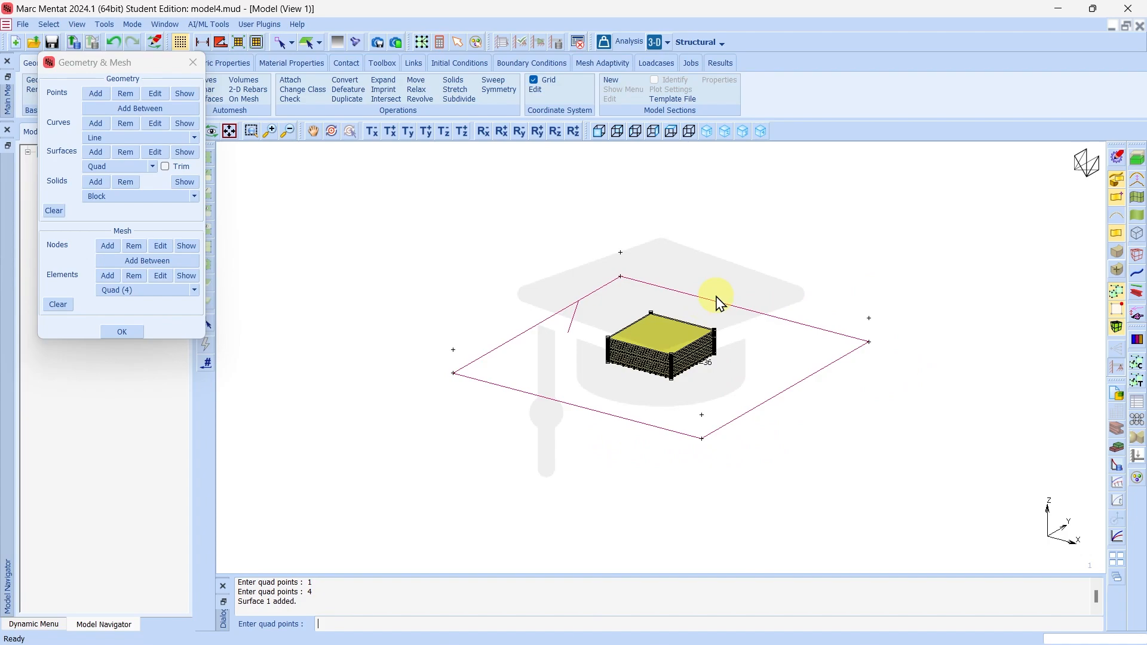
scroll(558, 313, up, 2)
scroll(556, 312, up, 2)
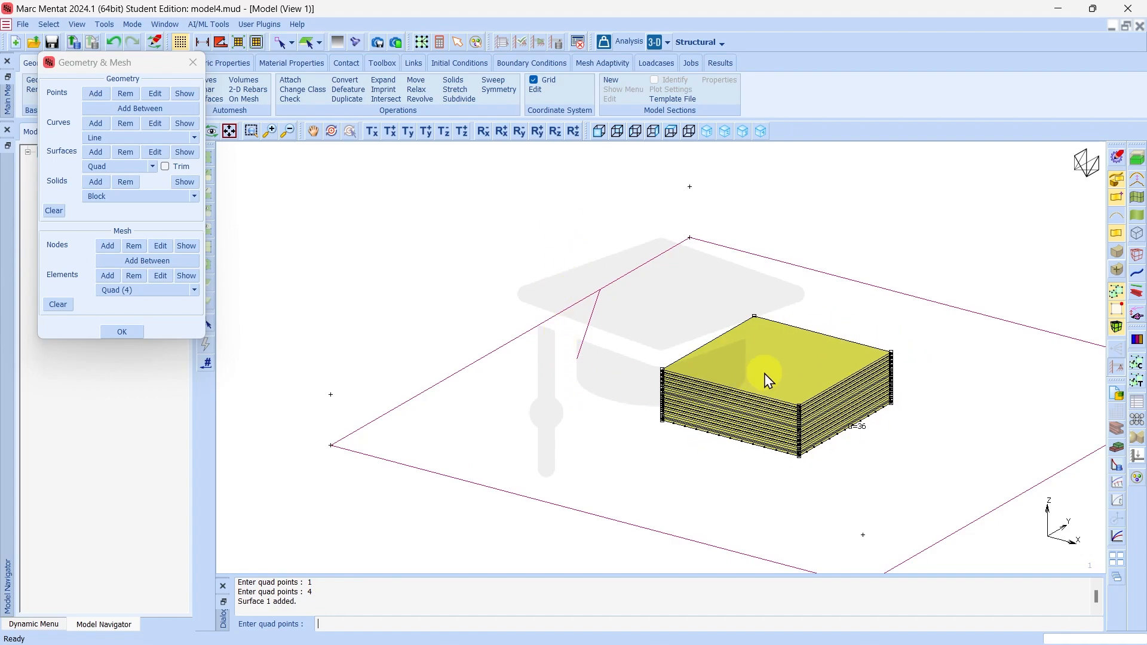
scroll(912, 312, down, 5)
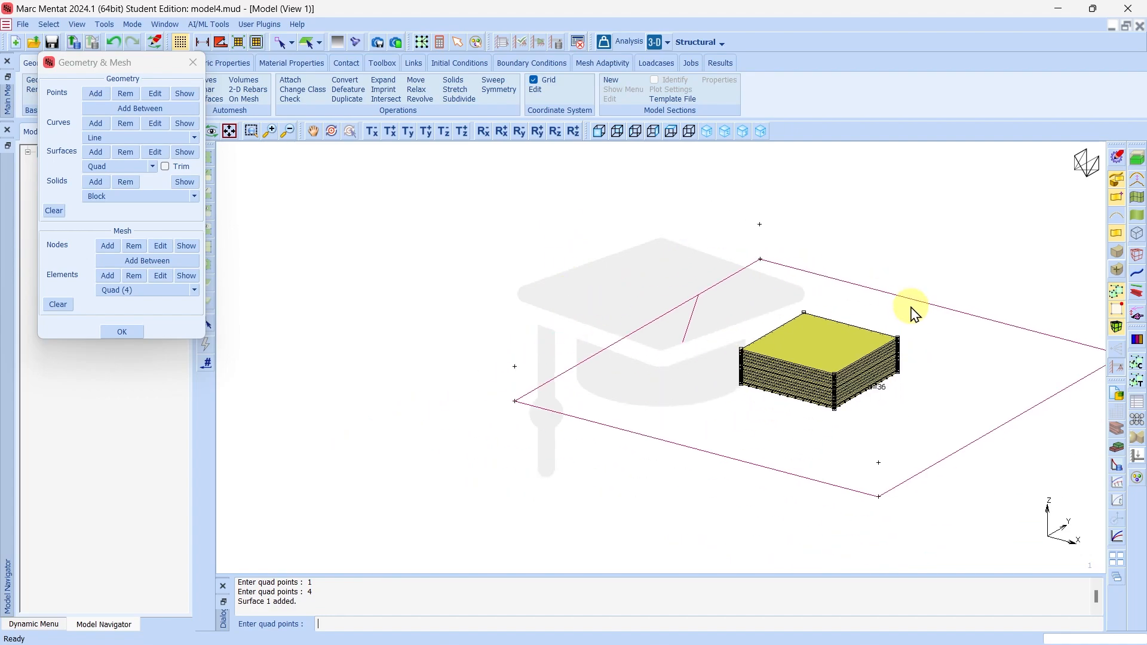
Create a quad surface through the four upper-level points at the height of the rubber pad's top face.
scroll(978, 323, down, 1)
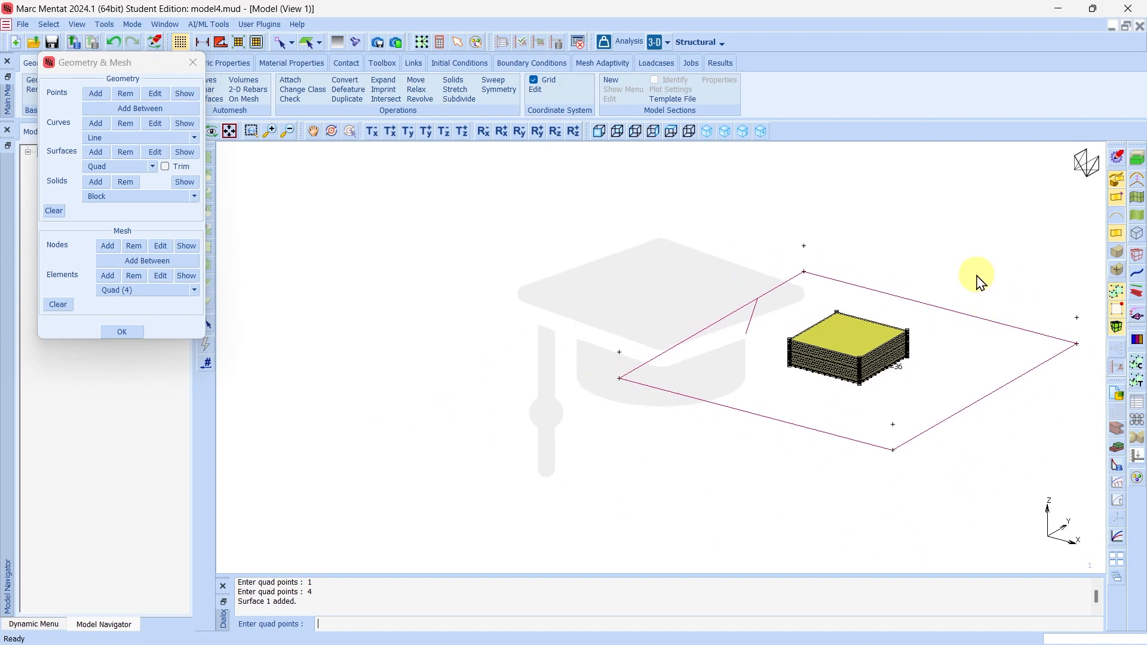
click(230, 133)
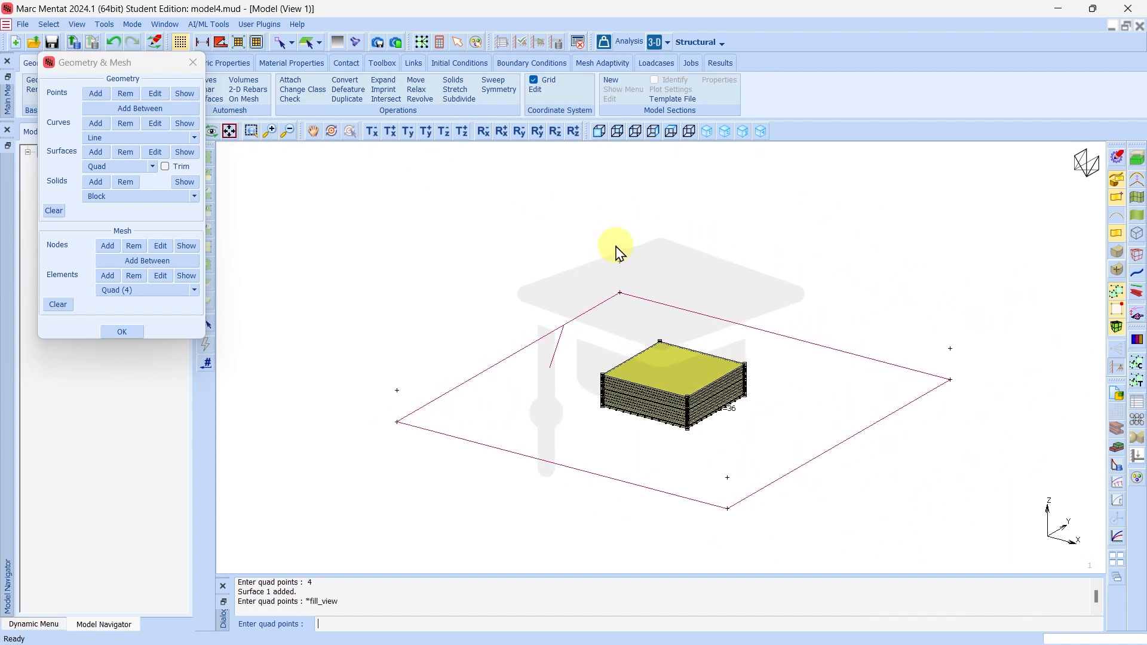
click(396, 391)
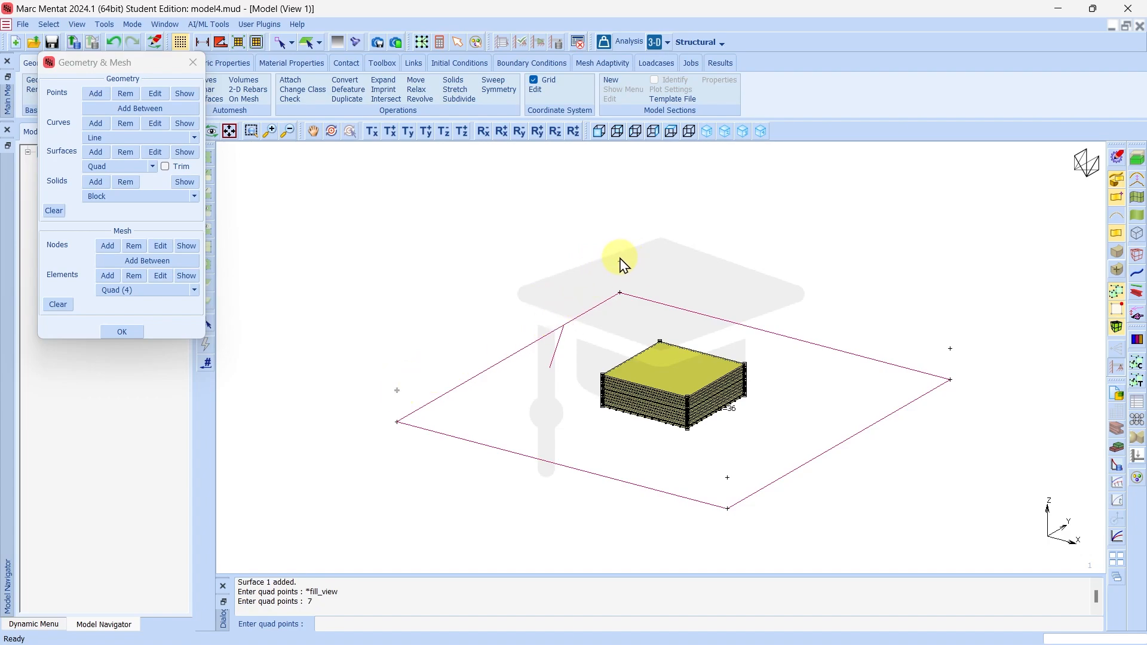
click(620, 261)
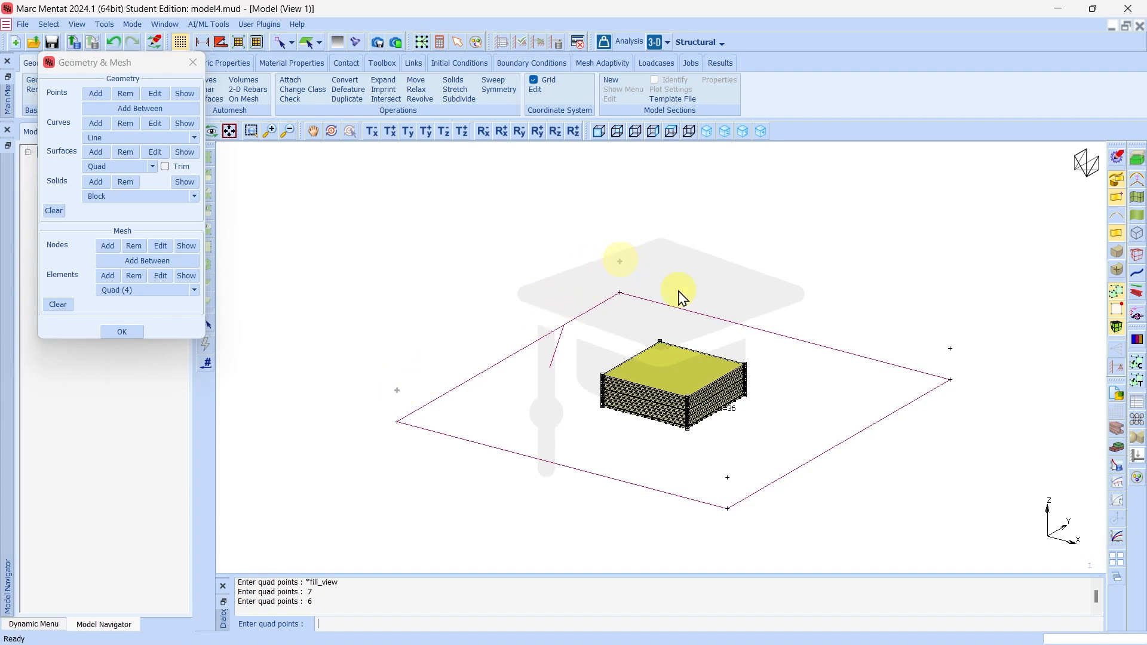
click(950, 348)
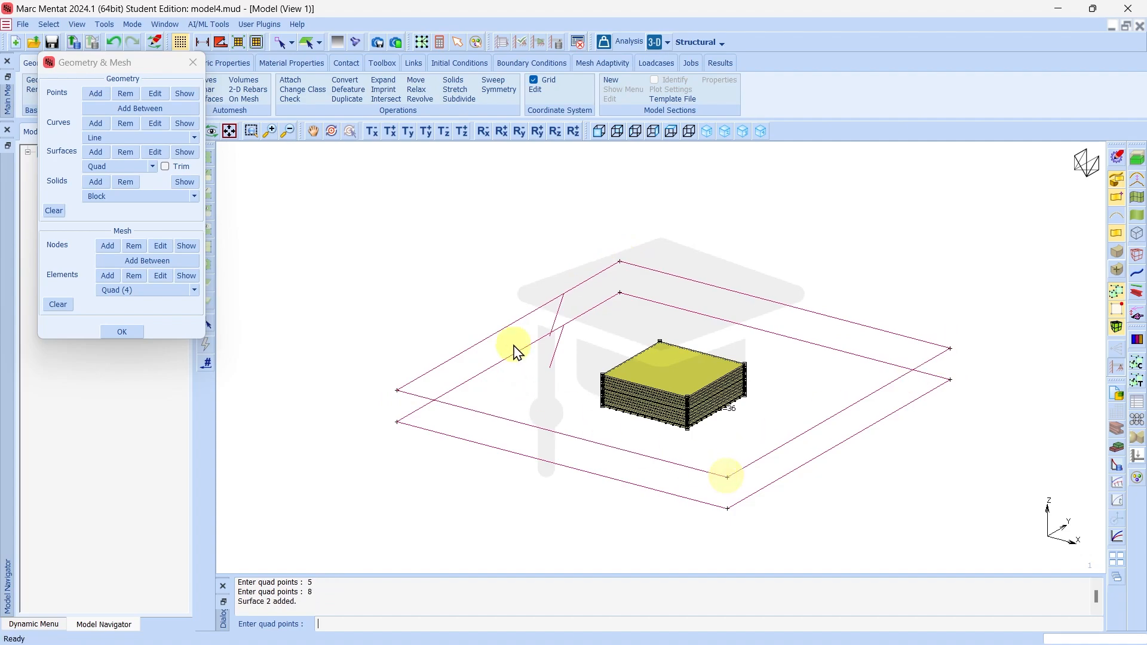
Flip the orientation of the upper plate surface with the contact body tools and close the geometry and mesh dialog.
scroll(540, 316, down, 2)
scroll(545, 310, up, 2)
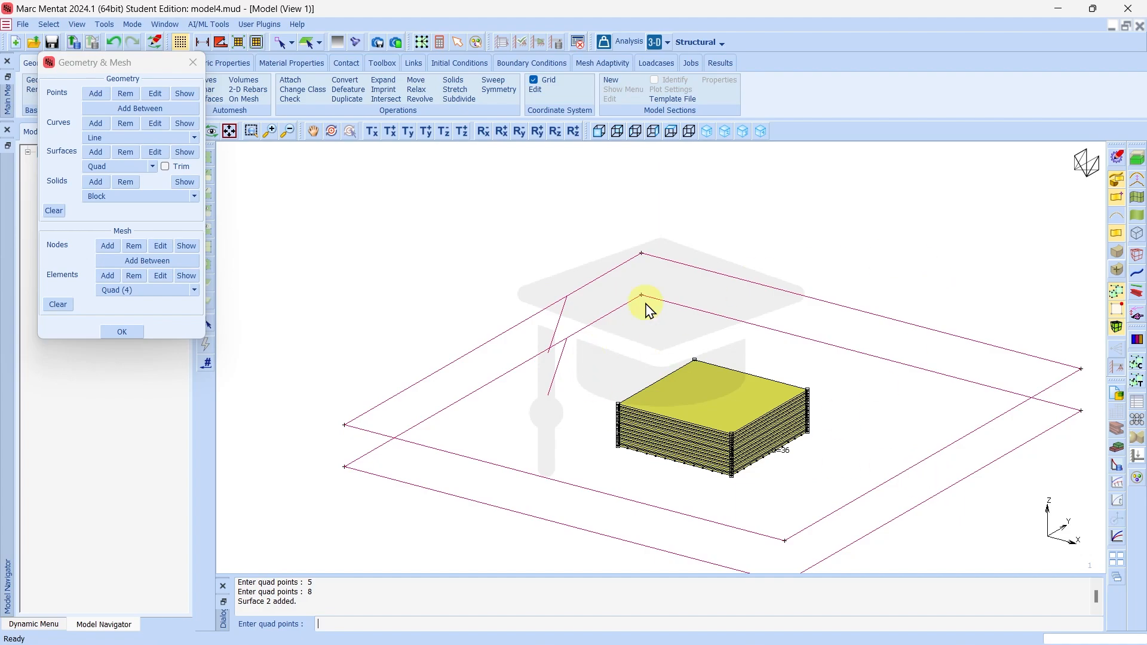
drag(120, 66, 109, 169)
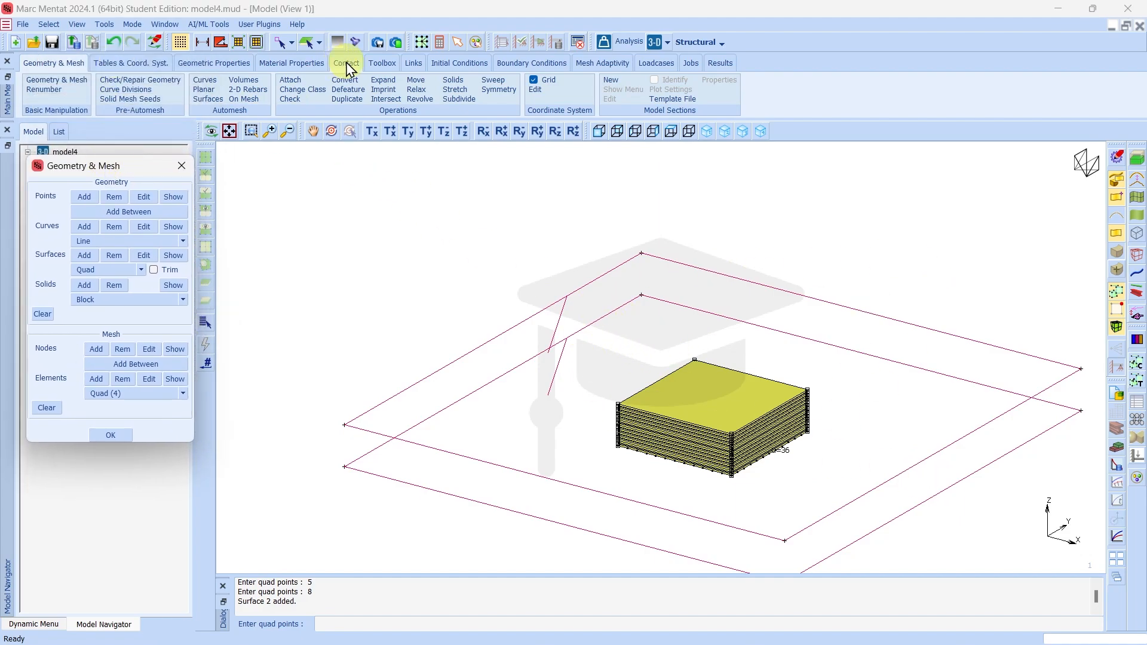
click(347, 64)
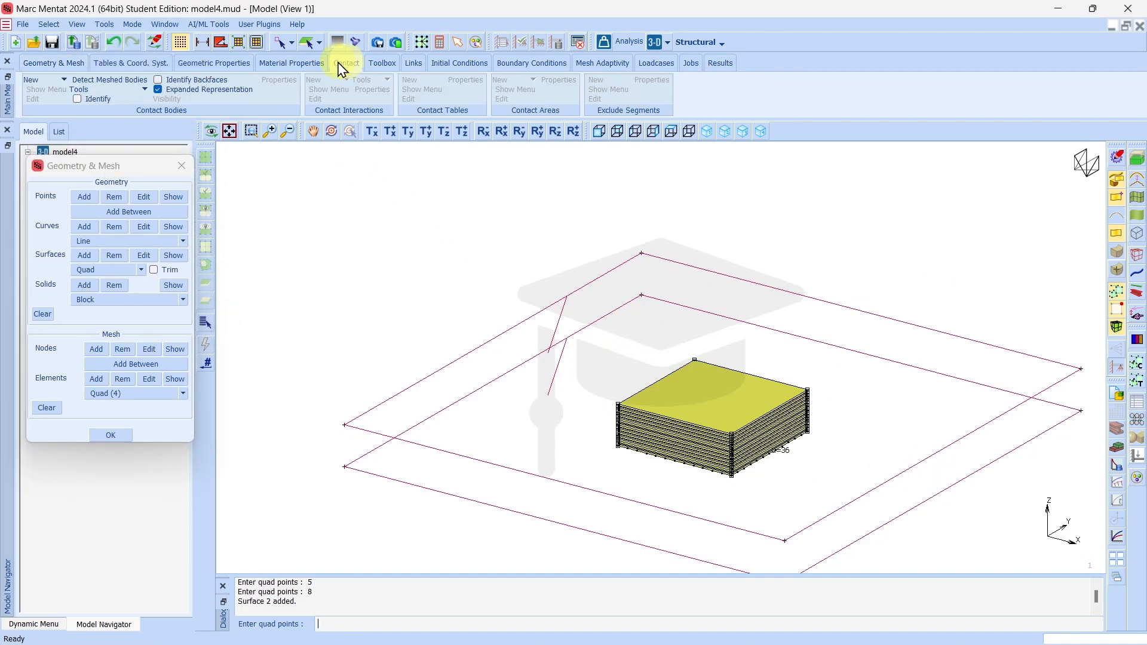
click(87, 91)
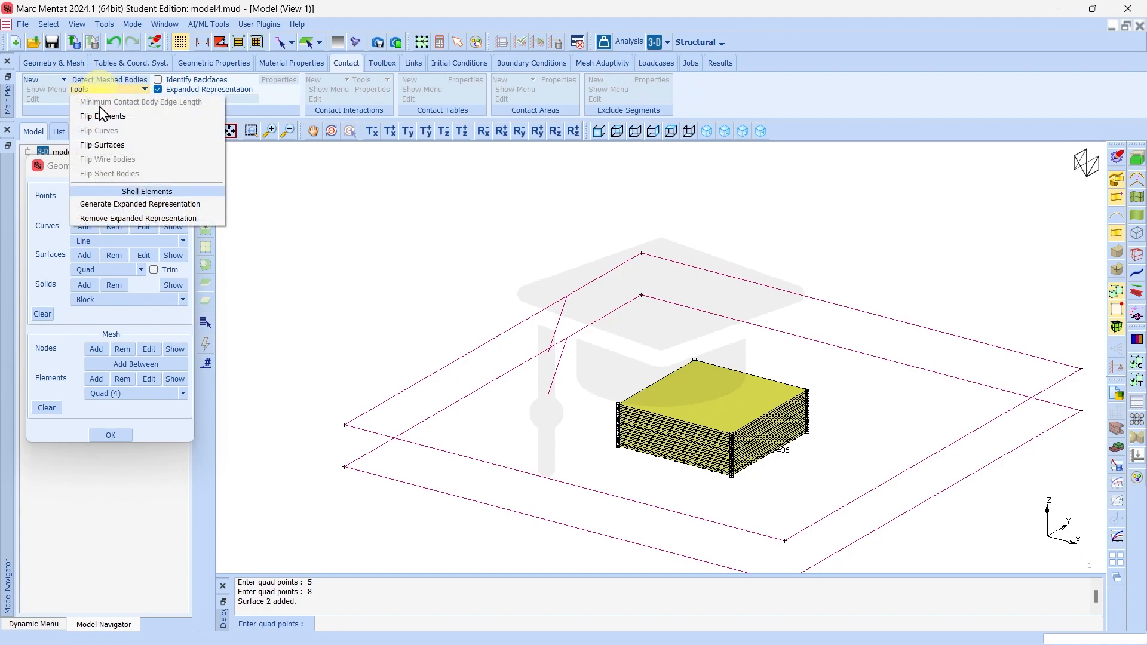
click(107, 146)
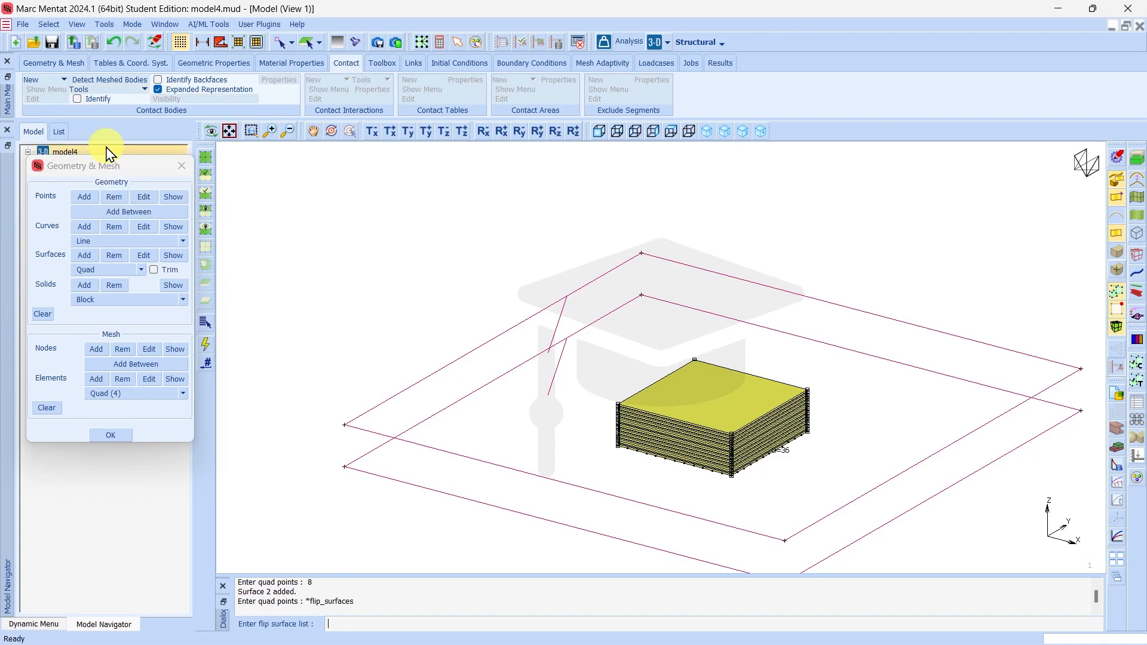
click(460, 359)
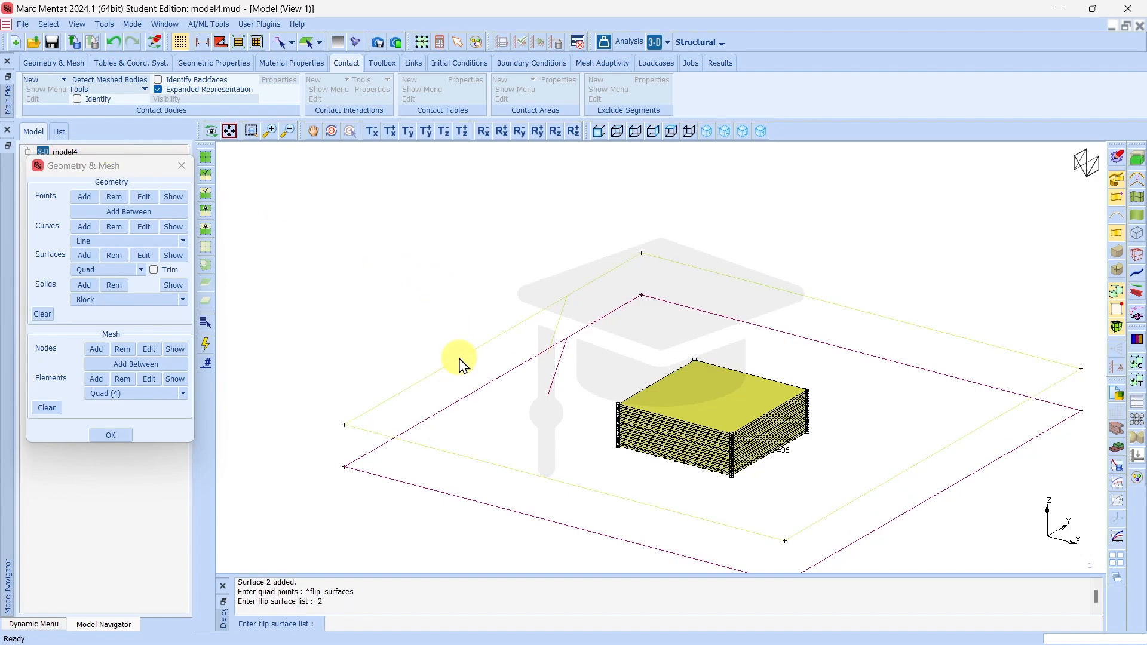
right_click(460, 359)
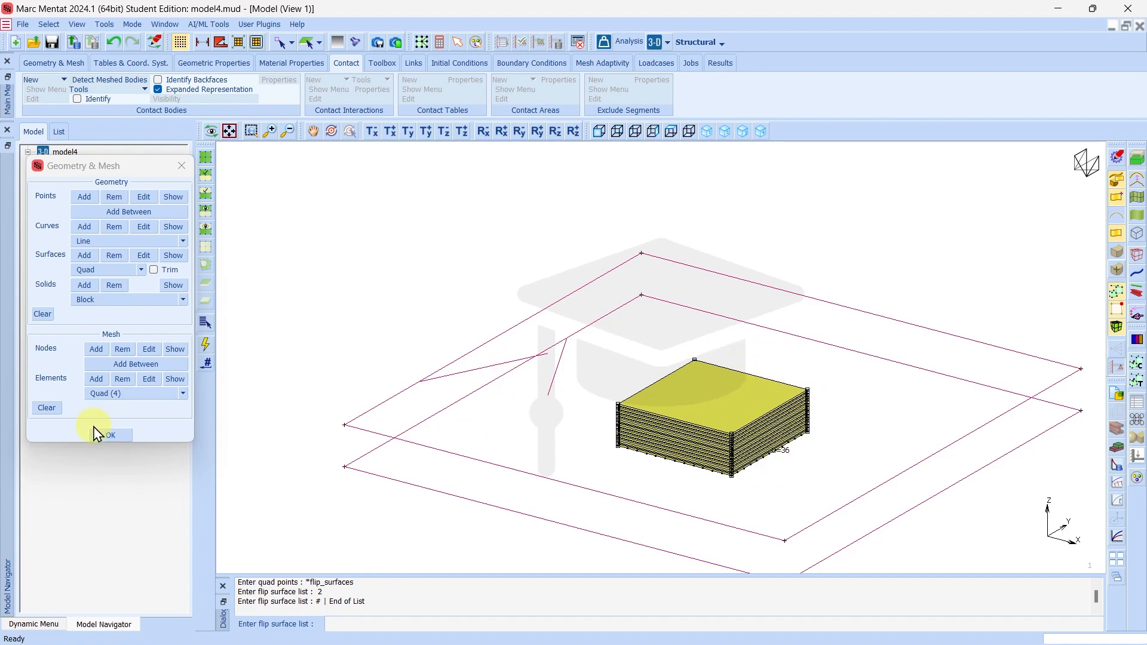
click(113, 435)
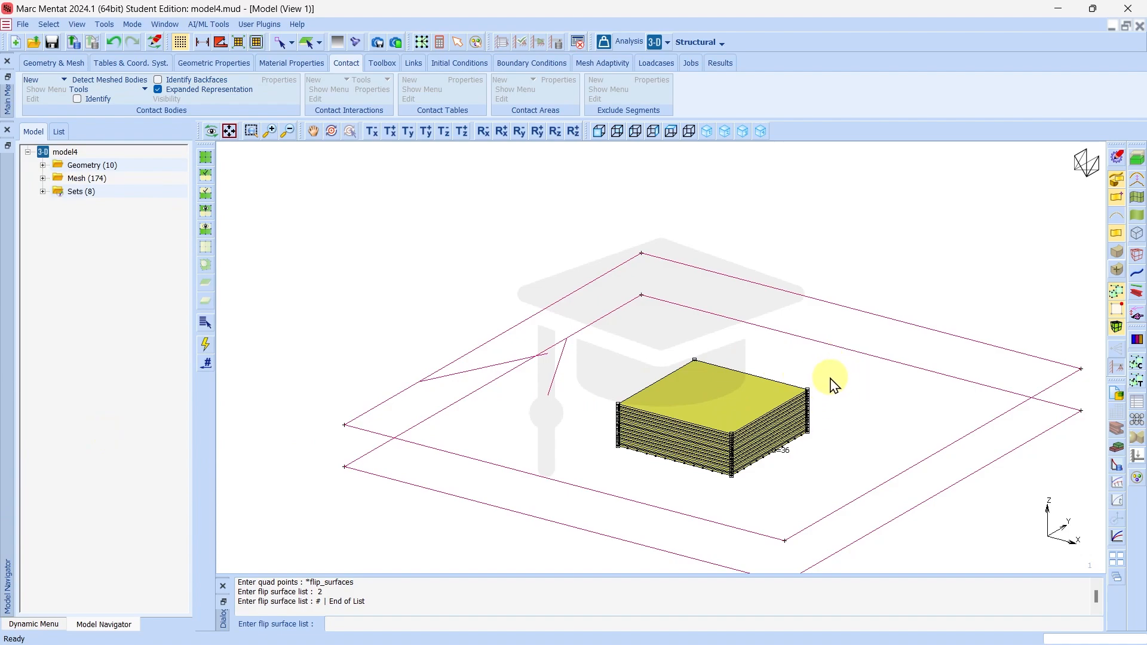
Add a node at (0, 0, 24), the centre of the rubber pad's top face.
click(743, 131)
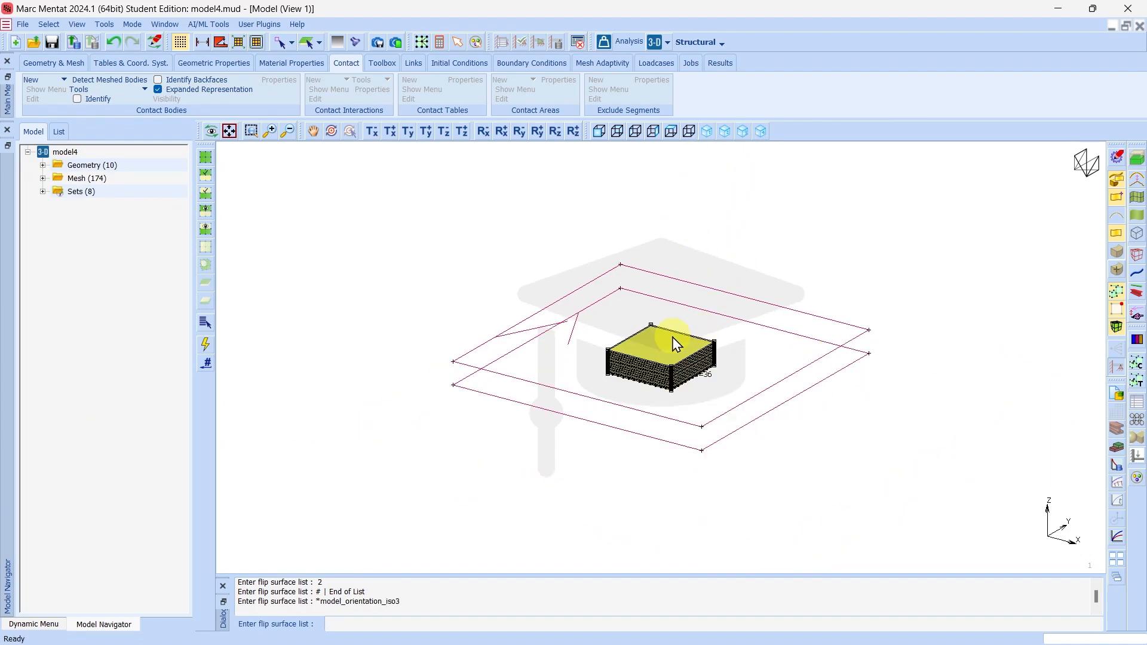
scroll(674, 343, up, 3)
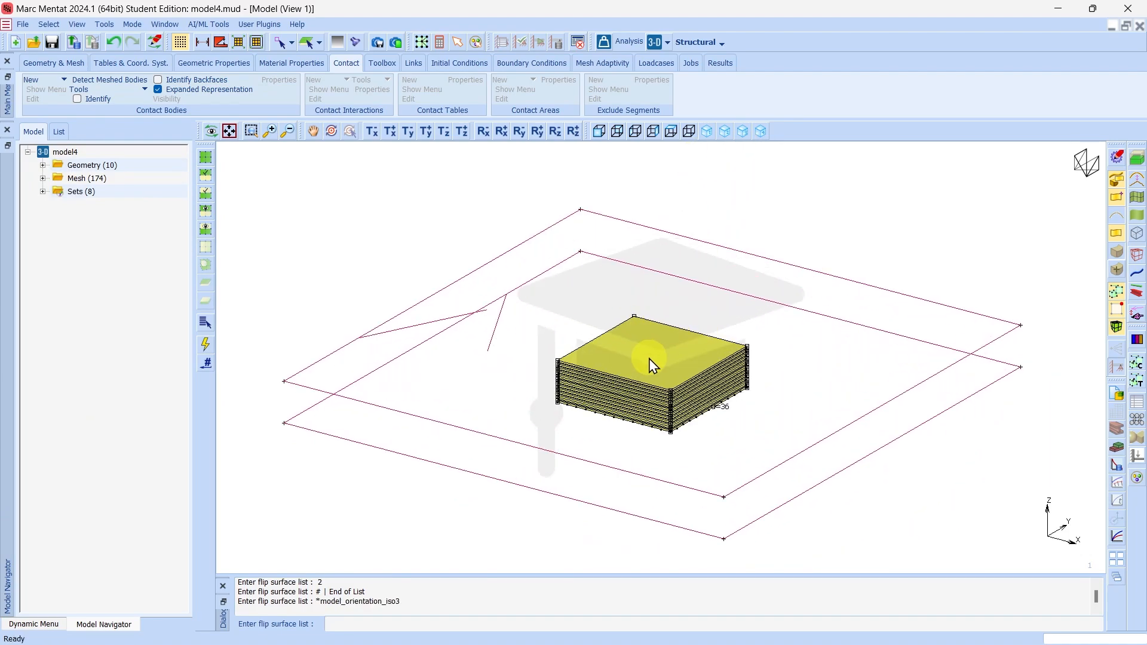
click(66, 64)
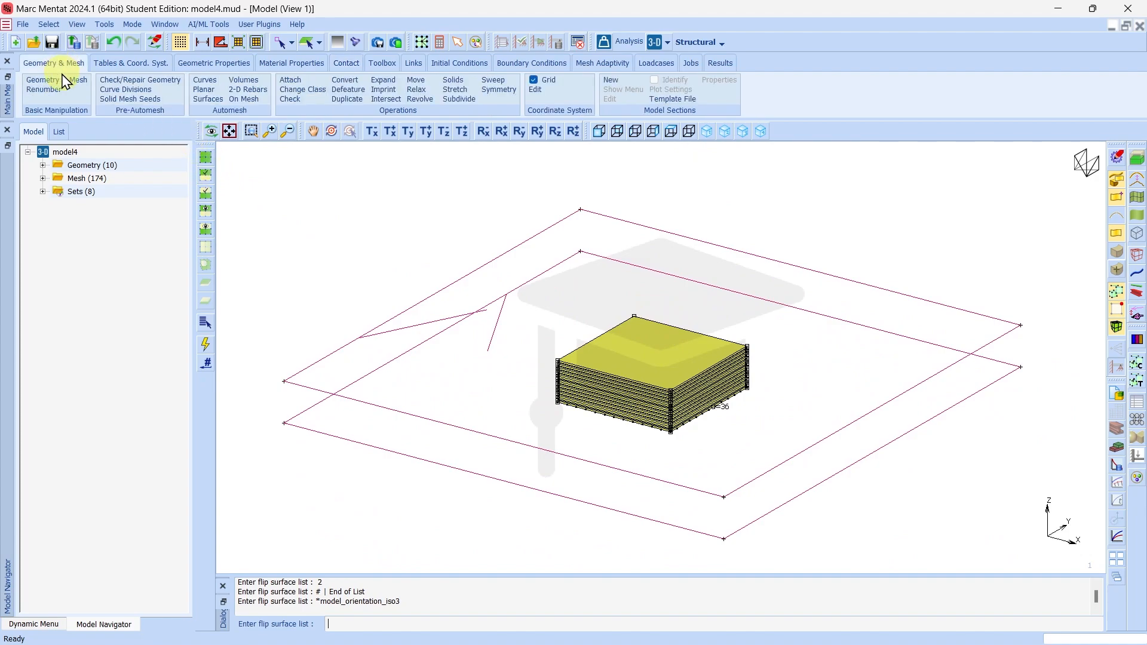
click(62, 88)
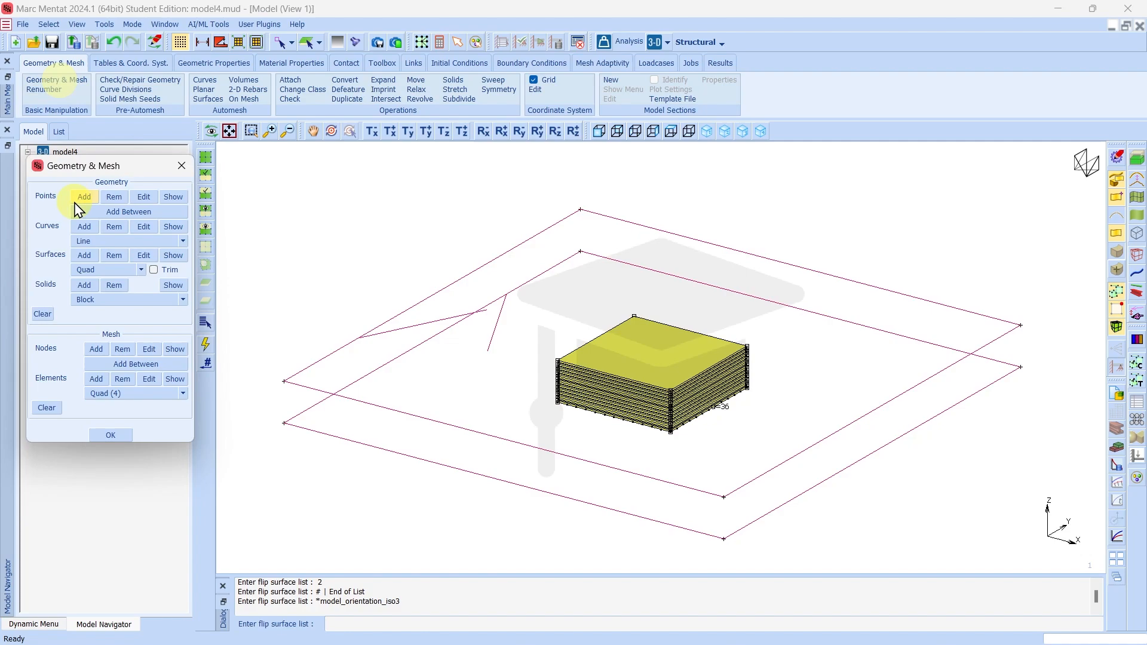
click(96, 349)
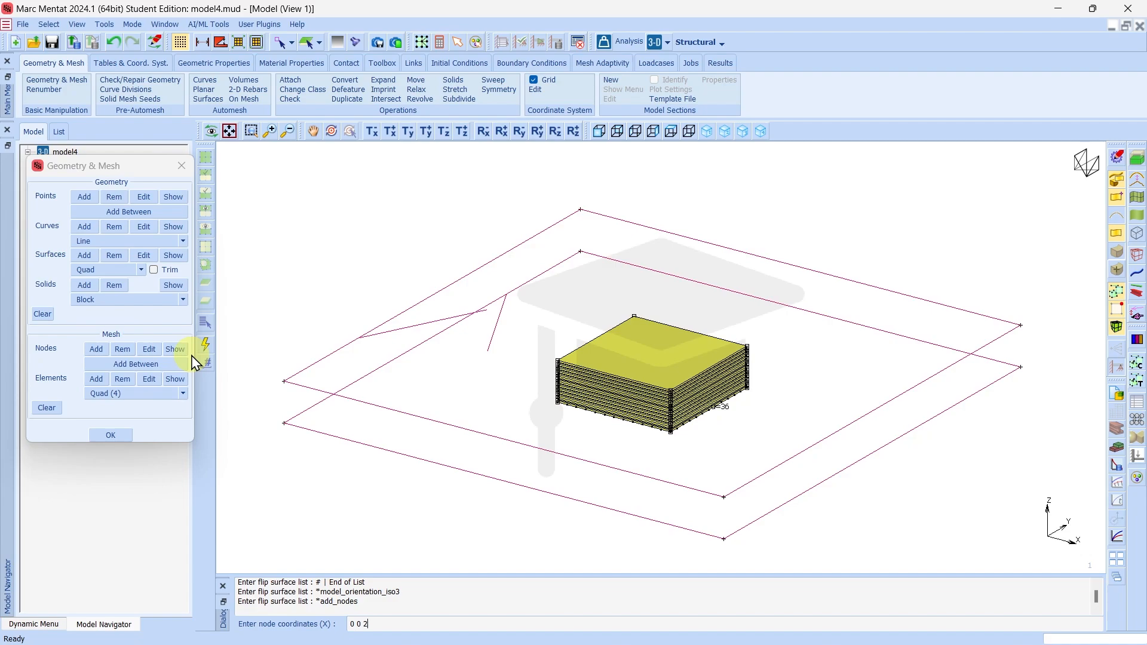
key(Return)
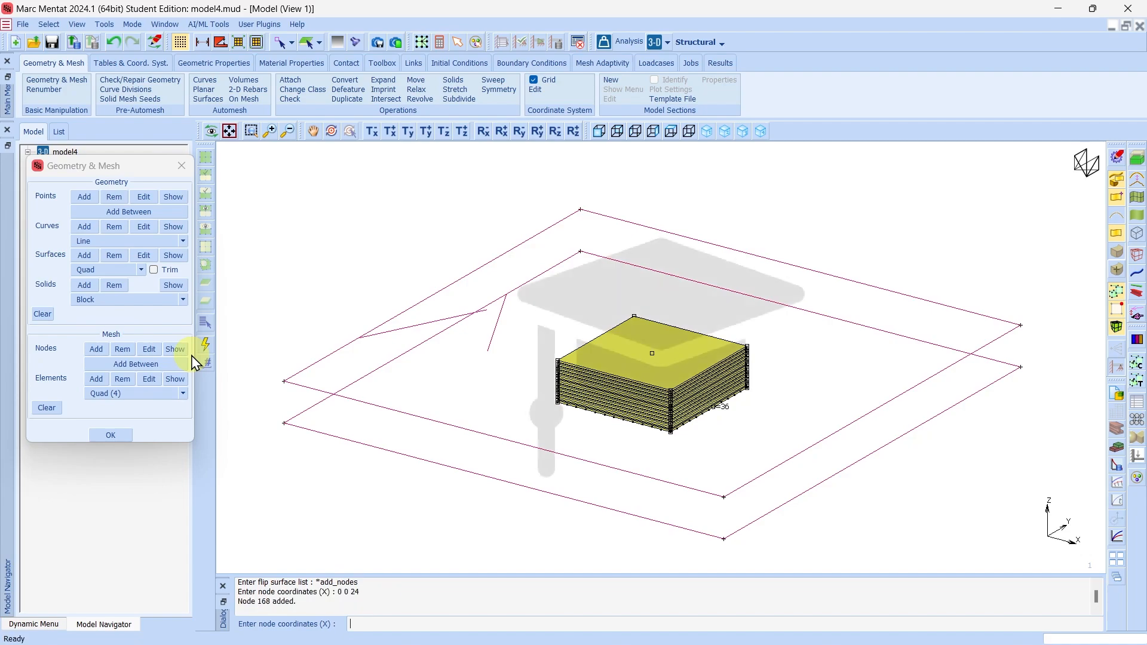
scroll(666, 351, up, 2)
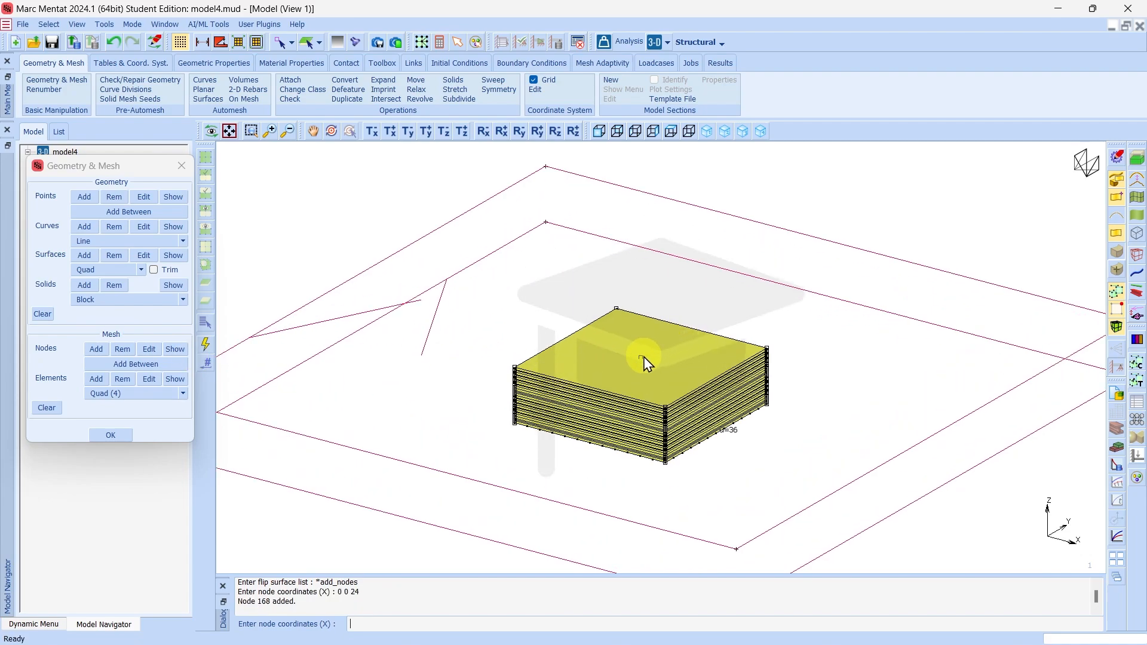
click(113, 438)
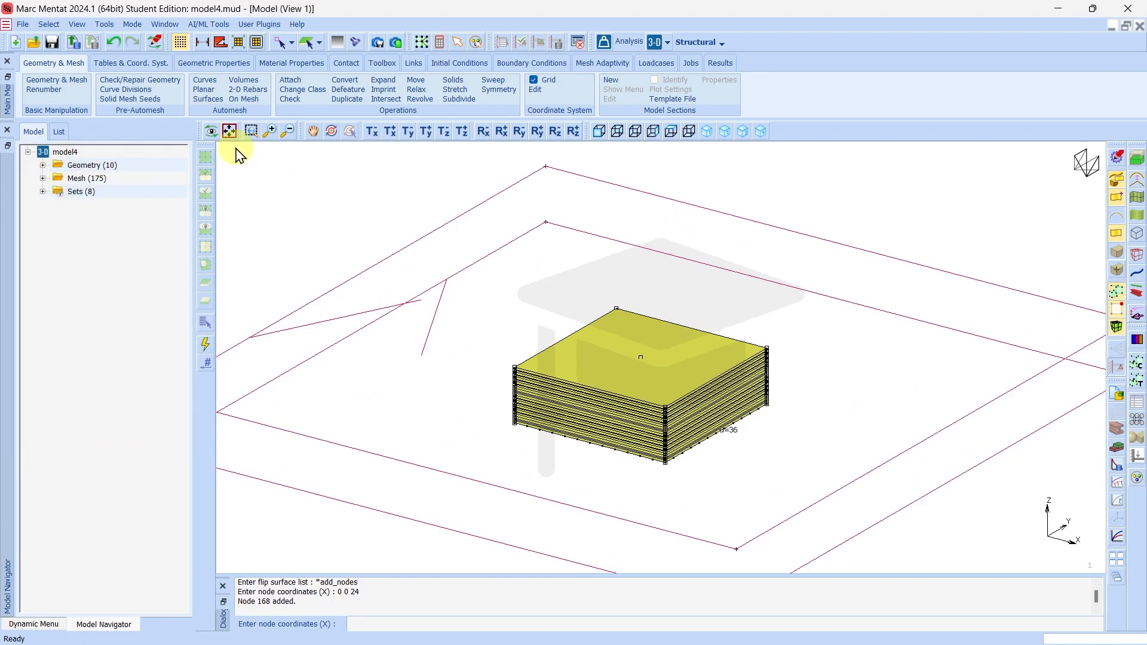
click(742, 131)
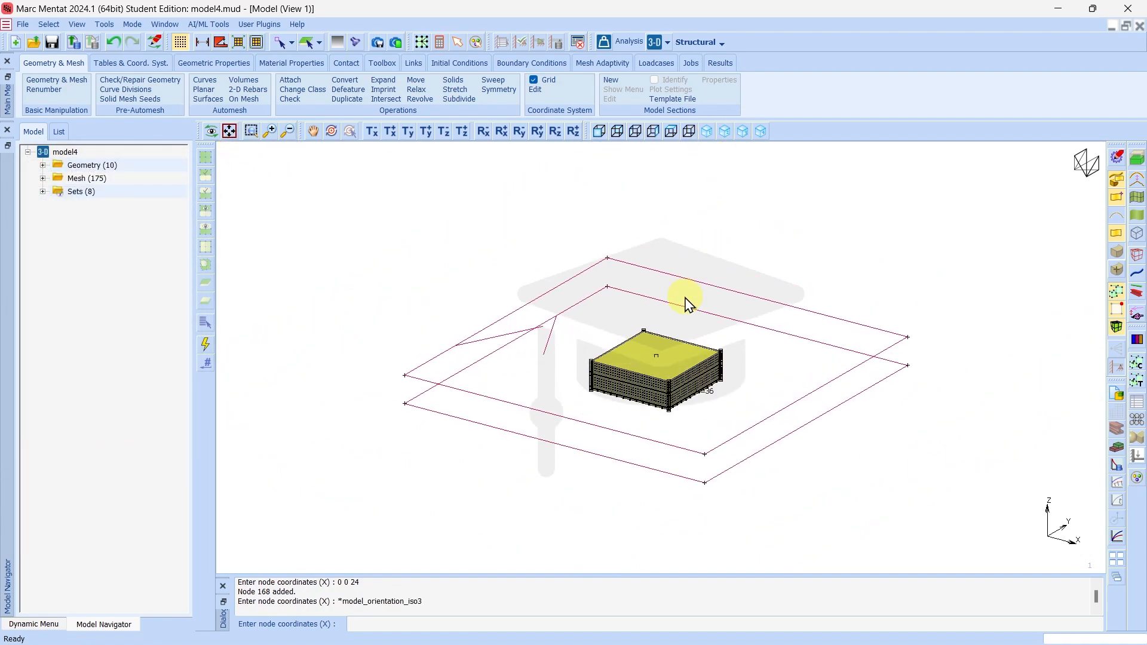